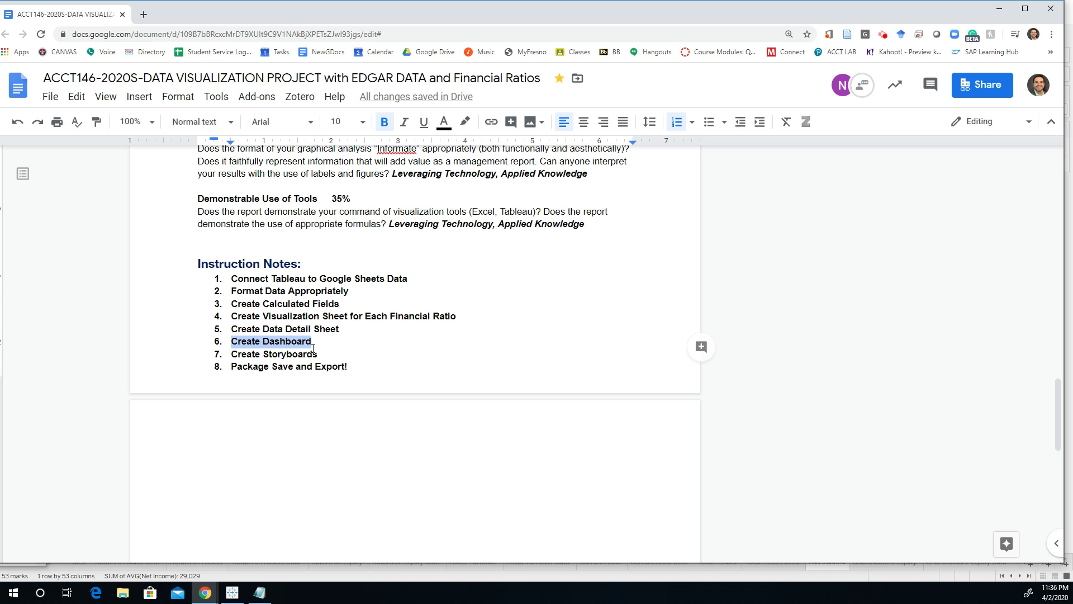
Review the Create Dashboard notes in the assignment doc, then switch to the Tableau Net Income chart
{"action": "scroll", "coordinate": [313, 349], "scroll_direction": "up", "scroll_amount": 1}
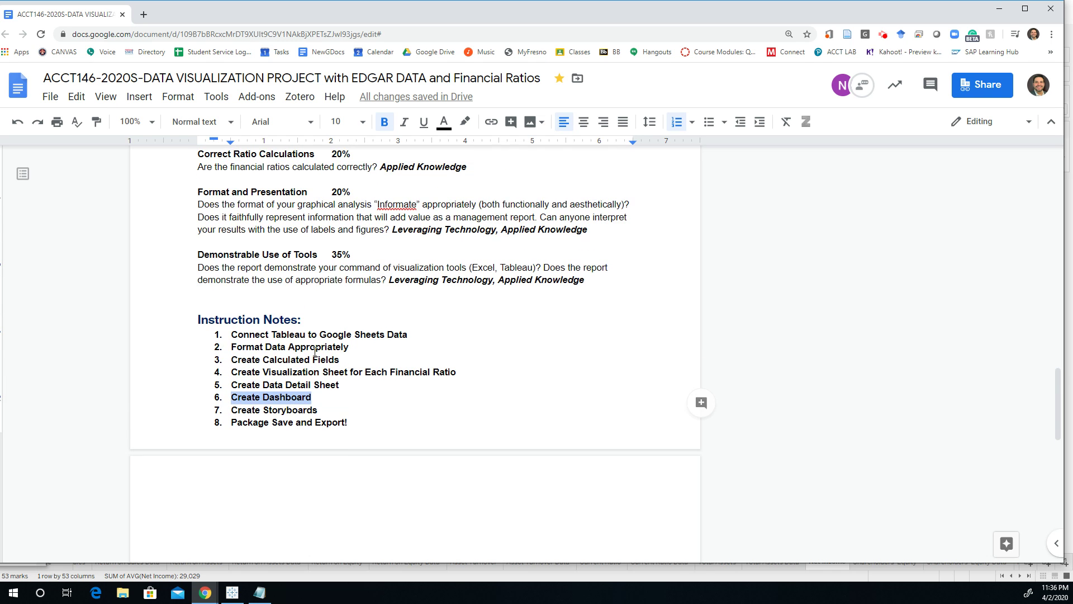
{"action": "scroll", "coordinate": [315, 351], "scroll_direction": "up", "scroll_amount": 6}
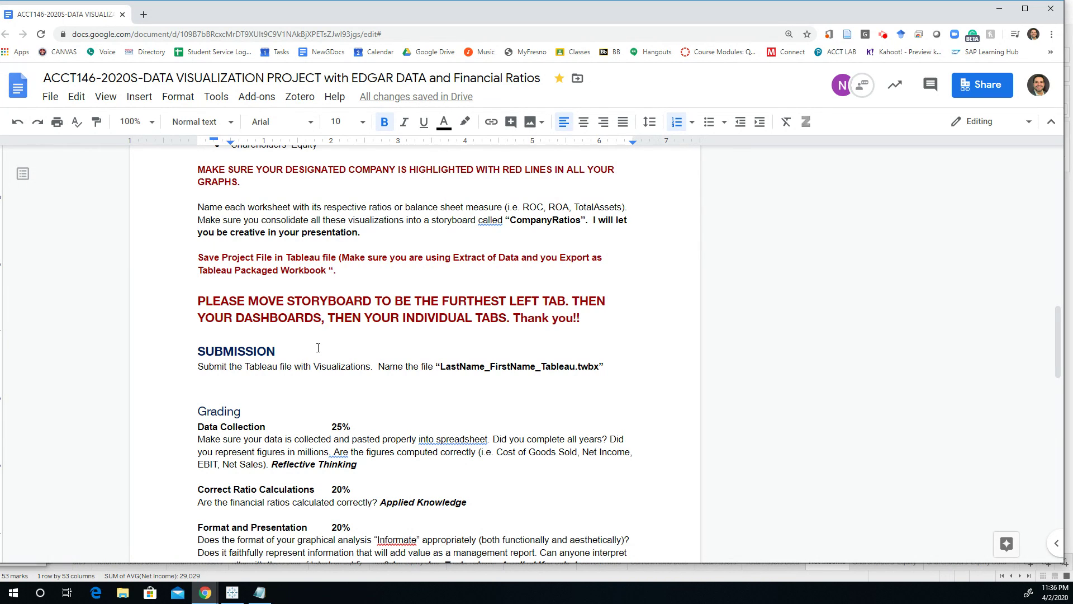
{"action": "scroll", "coordinate": [318, 348], "scroll_direction": "down", "scroll_amount": 4}
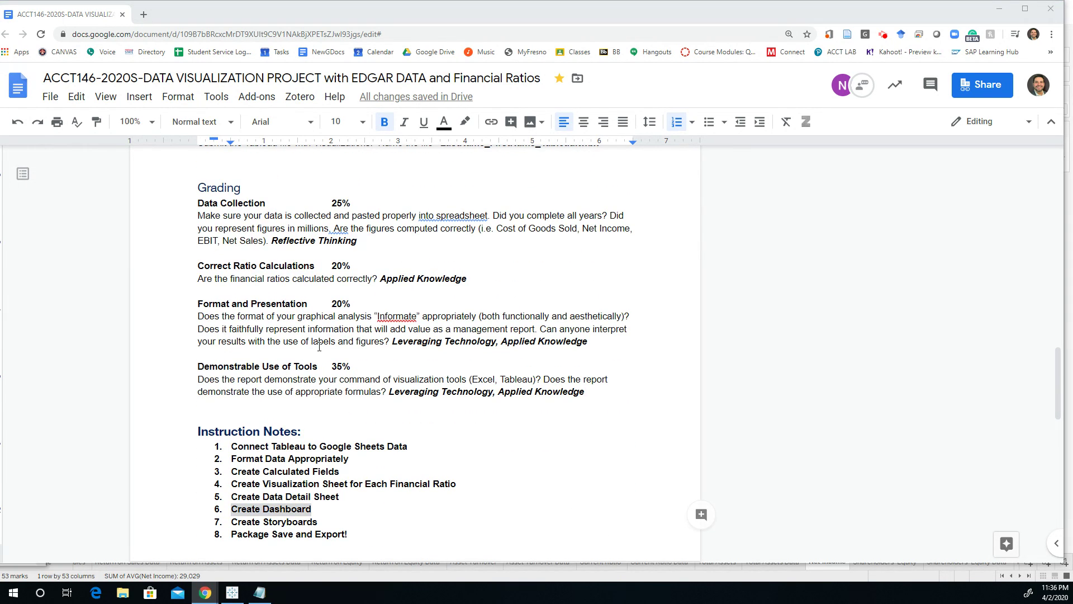
{"action": "key", "text": "alt+Tab"}
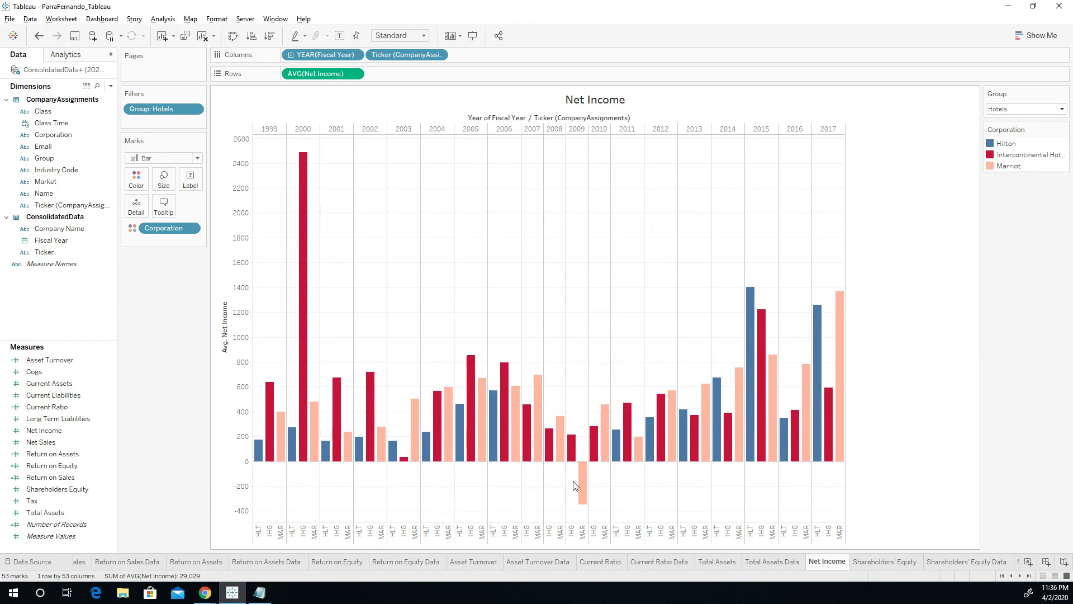
Look over the Current Ratio Data, Current Ratio and Asset Turnover sheets, then add blank Dashboard 1
{"action": "left_click", "coordinate": [640, 564]}
{"action": "left_click", "coordinate": [596, 563]}
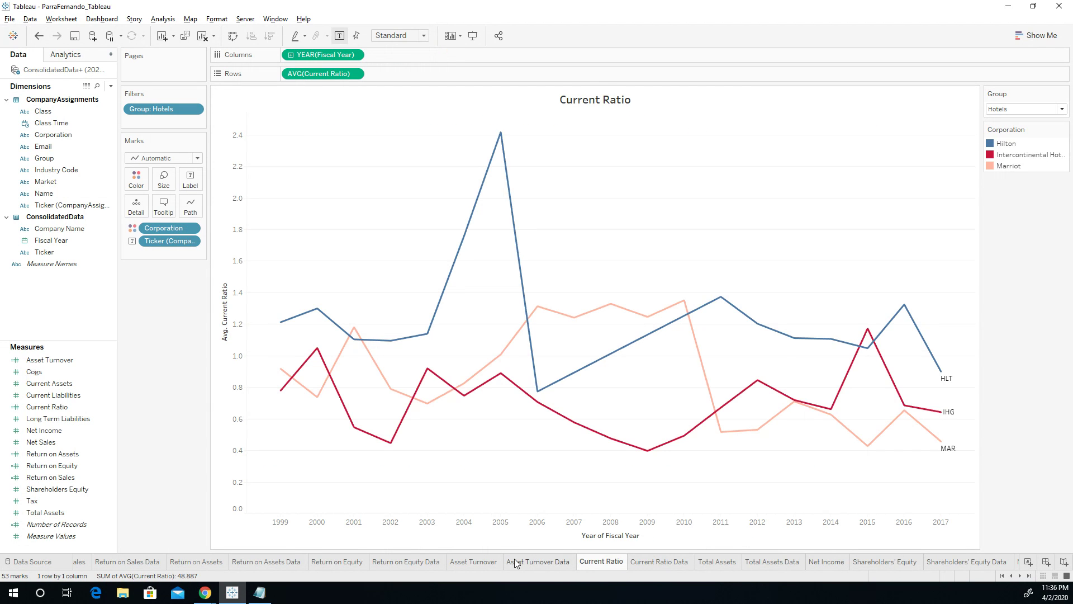
{"action": "left_click", "coordinate": [497, 563]}
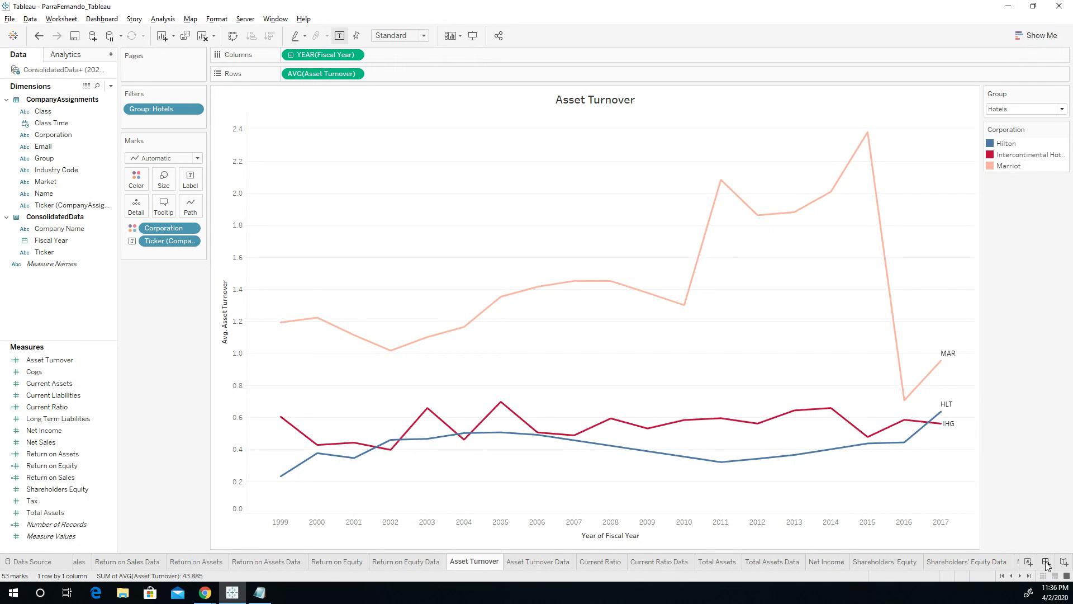
{"action": "left_click", "coordinate": [1047, 562]}
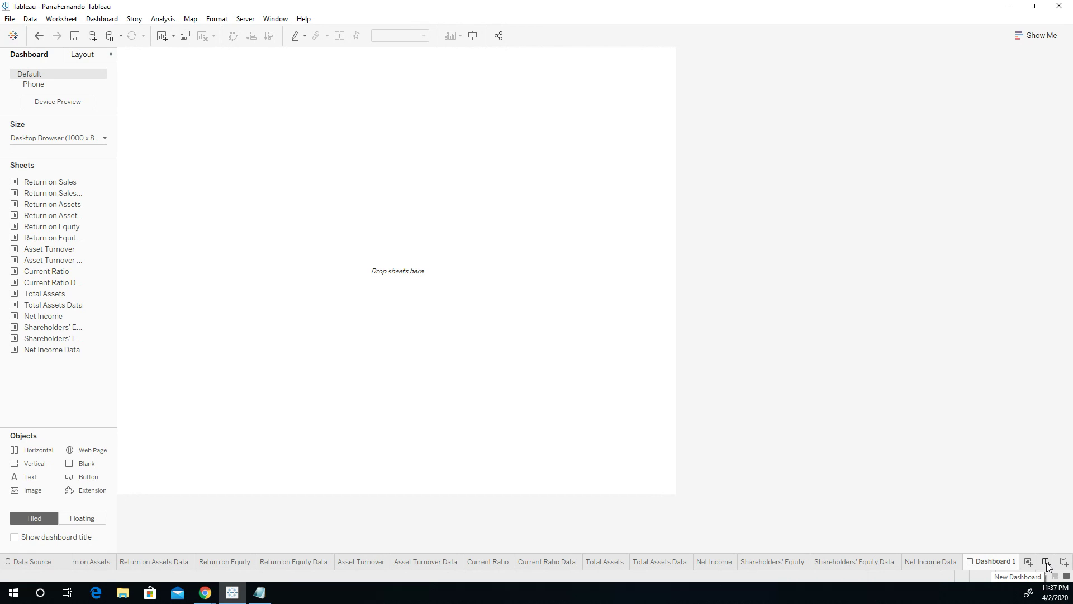
Give Dashboard 1 the fixed Generic Desktop size preset of 1366 x 768
{"action": "left_click", "coordinate": [47, 21]}
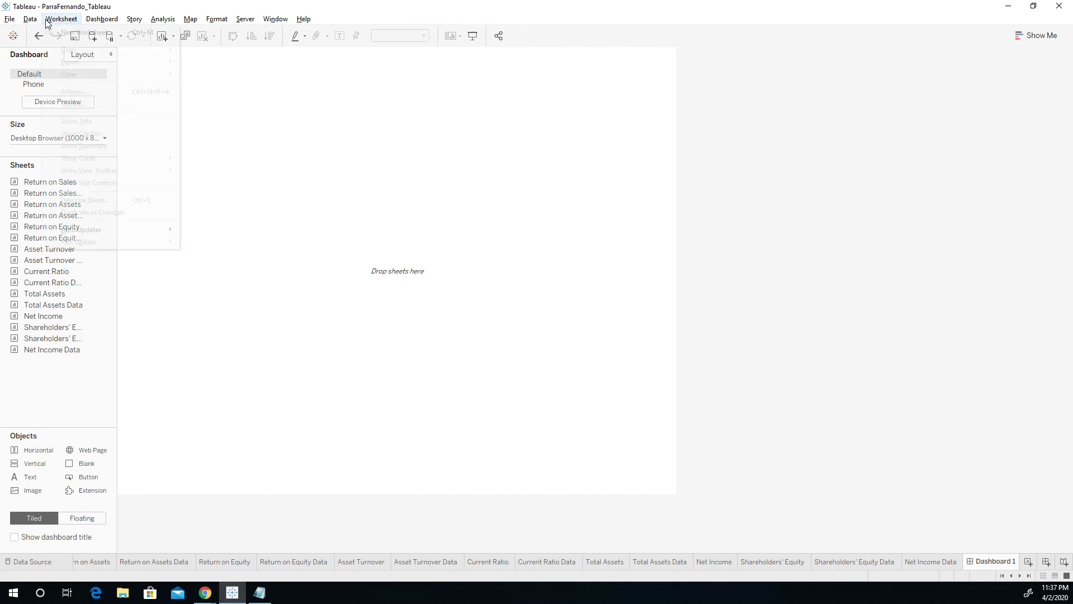
{"action": "mouse_move", "coordinate": [100, 22]}
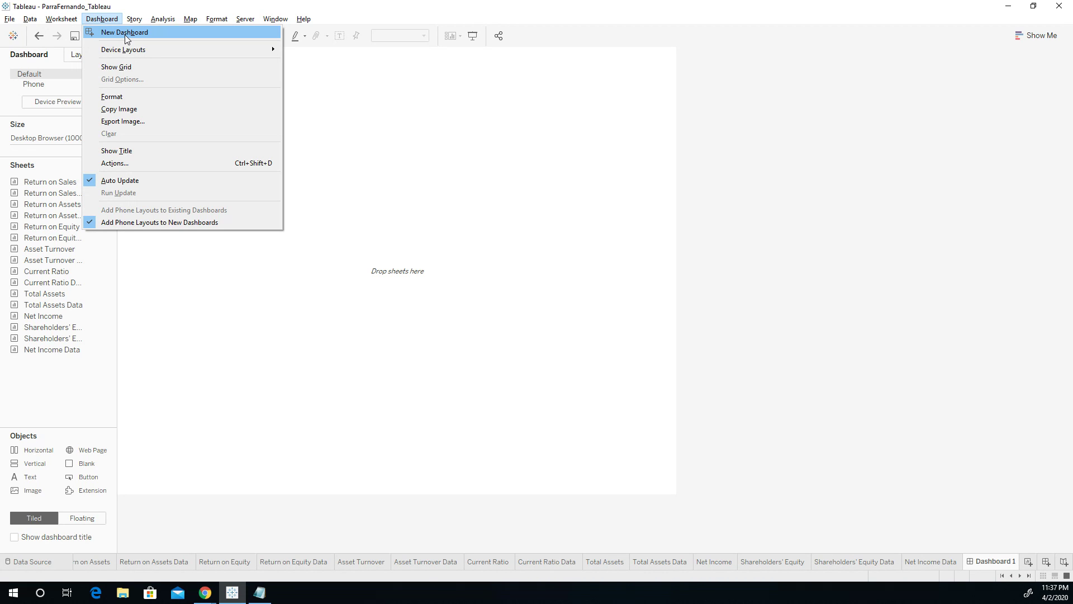
{"action": "mouse_move", "coordinate": [132, 48]}
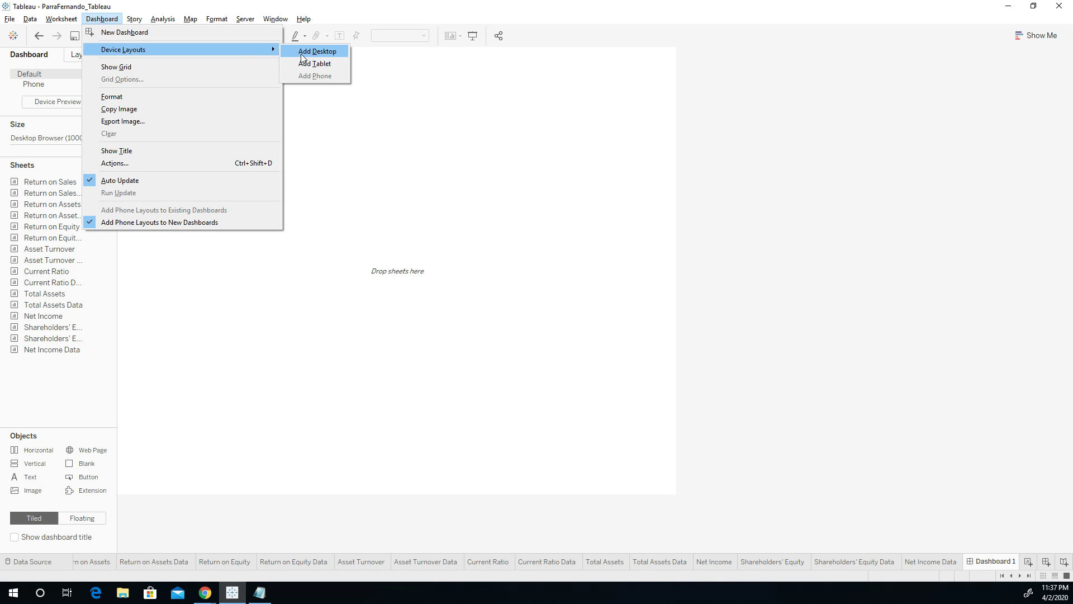
{"action": "left_click", "coordinate": [307, 303]}
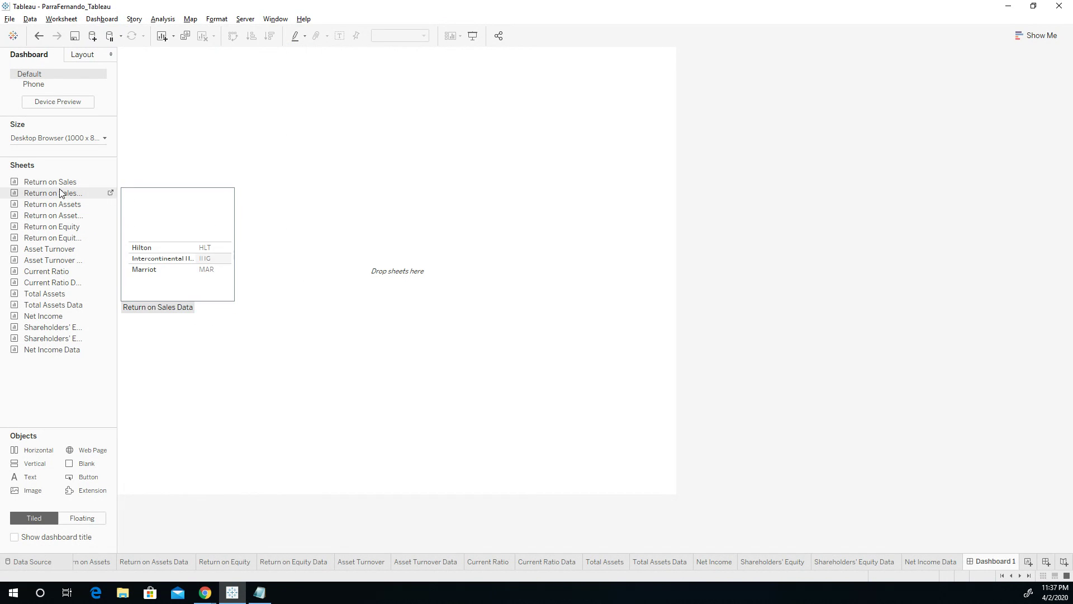
{"action": "left_click", "coordinate": [99, 59]}
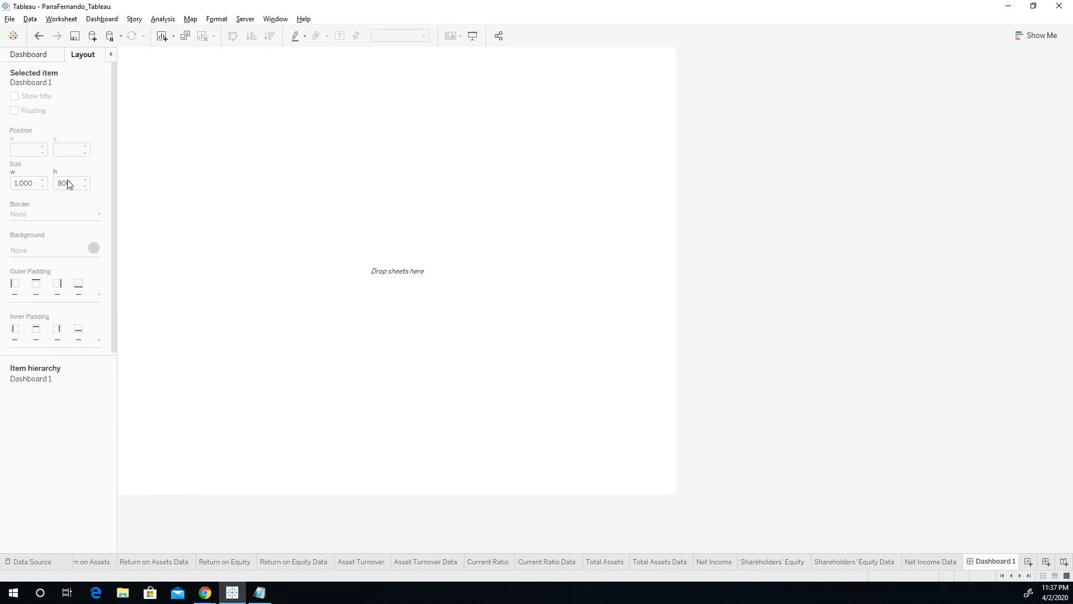
{"action": "left_click", "coordinate": [44, 57]}
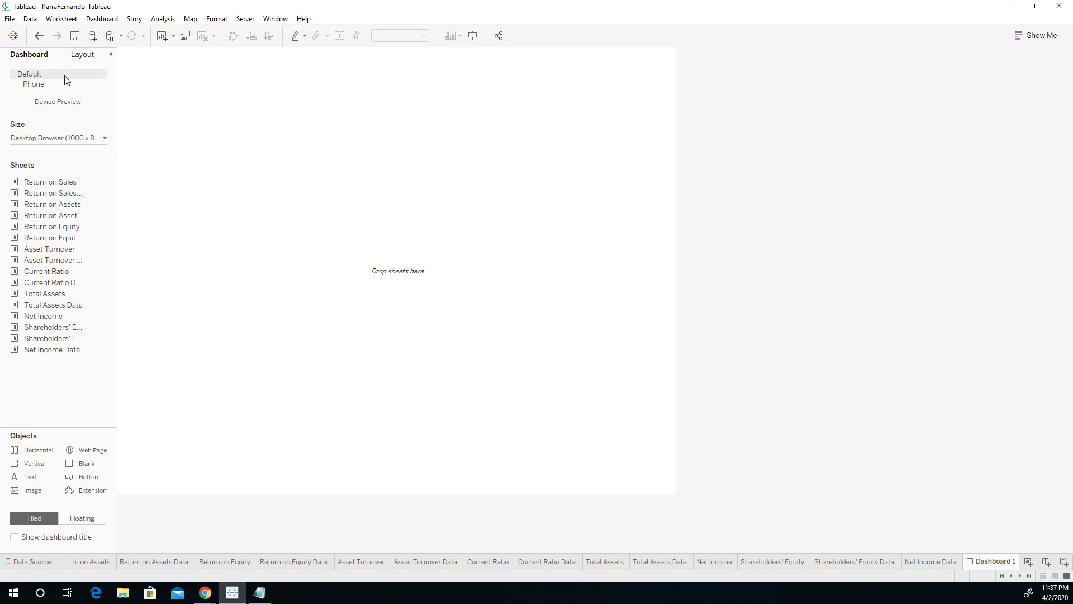
{"action": "mouse_move", "coordinate": [84, 88]}
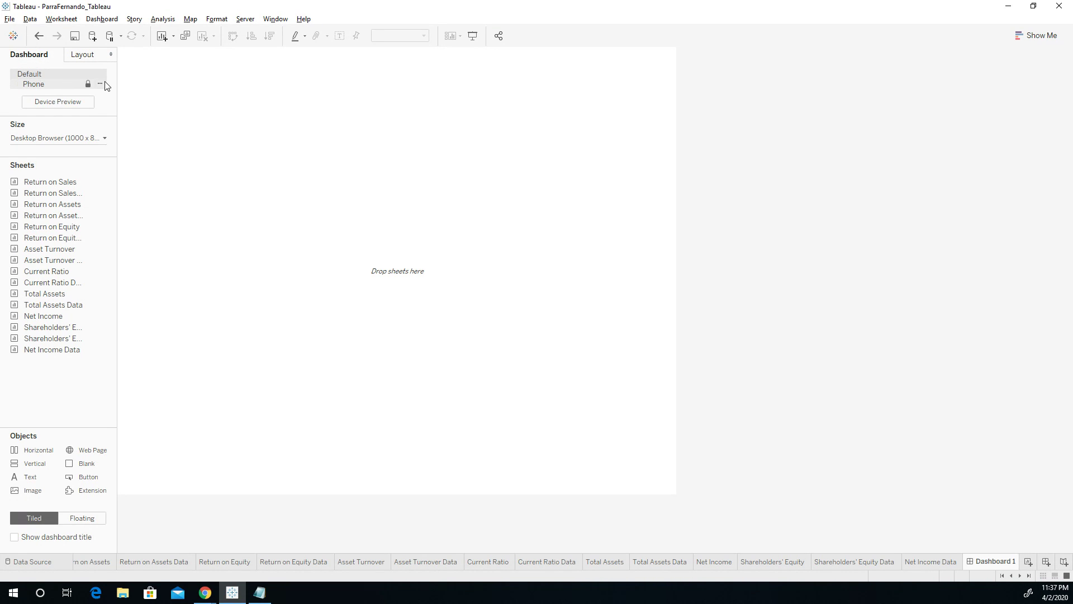
{"action": "left_click", "coordinate": [72, 138]}
{"action": "left_click", "coordinate": [107, 173]}
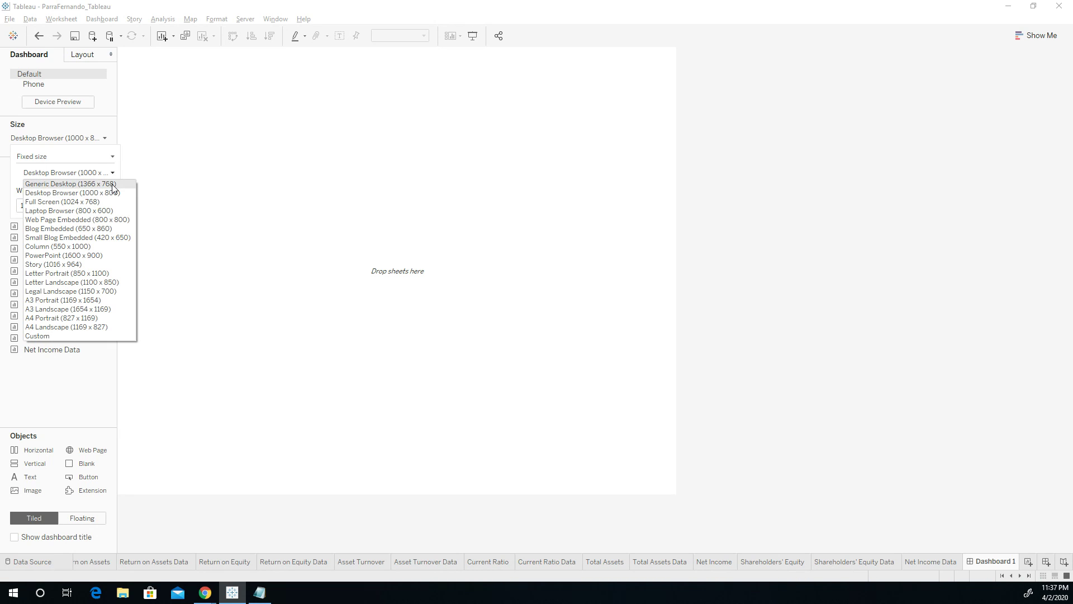
{"action": "left_click", "coordinate": [78, 184]}
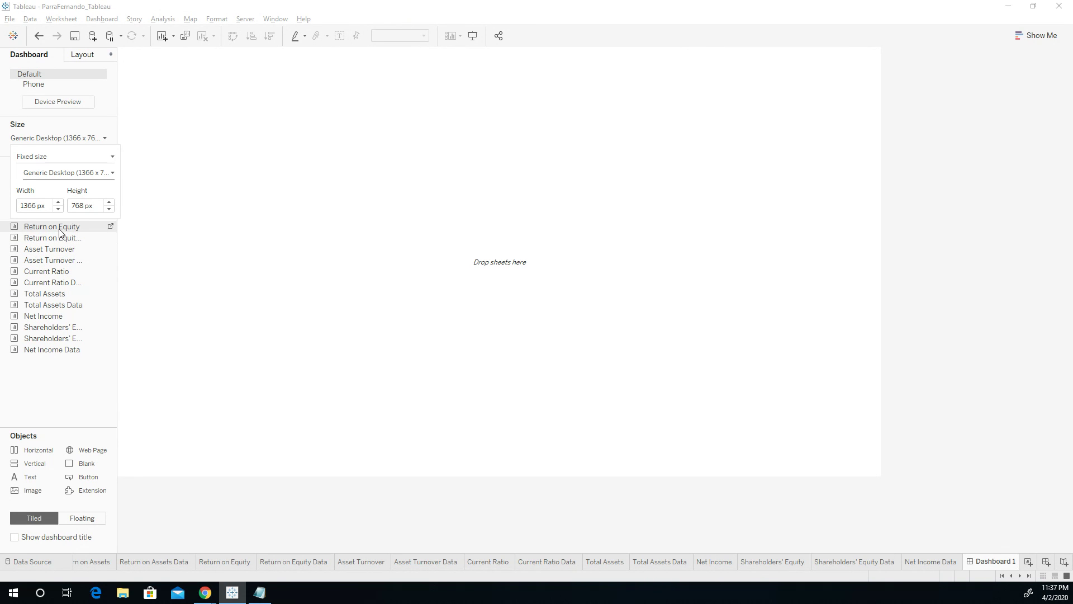
{"action": "left_click_drag", "start_coordinate": [60, 226], "coordinate": [113, 226]}
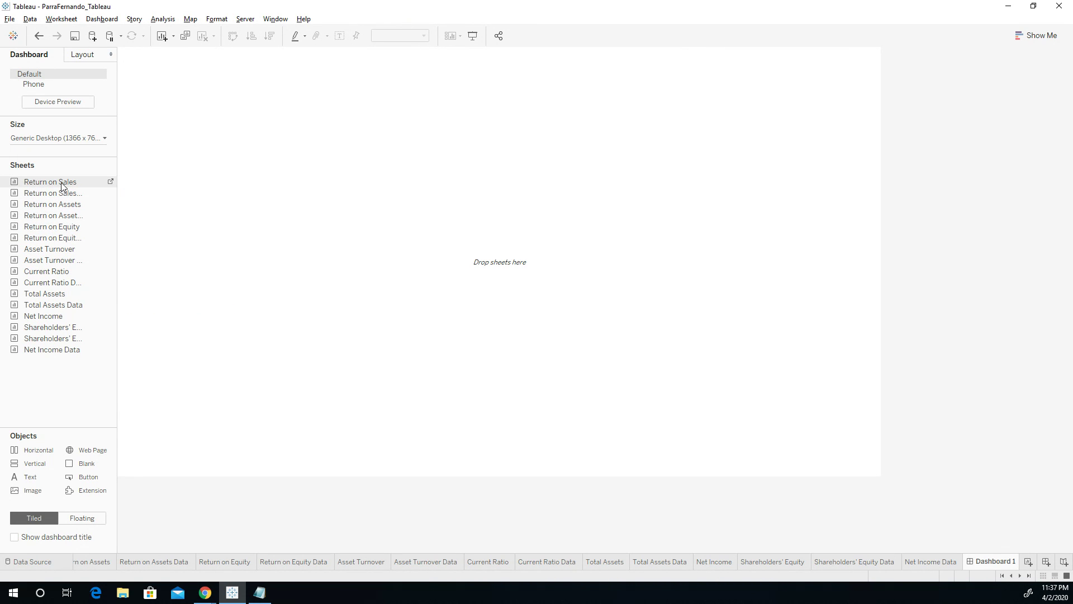
Place Return on Sales above Return on Assets, with the Group filter returned to Hotels
{"action": "left_click_drag", "start_coordinate": [65, 182], "coordinate": [272, 150]}
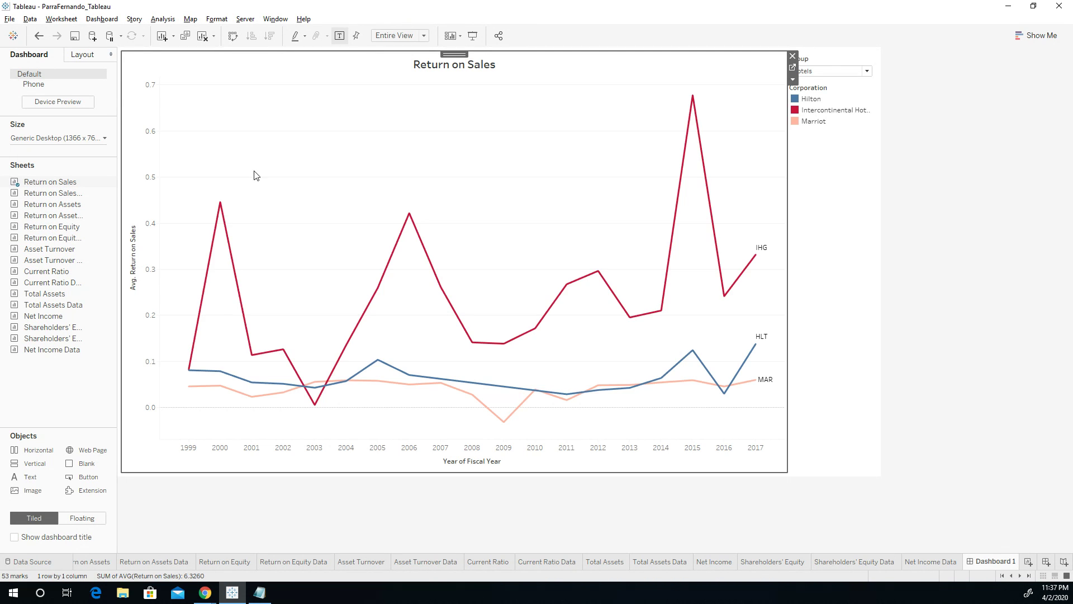
{"action": "left_click_drag", "start_coordinate": [54, 207], "coordinate": [374, 398]}
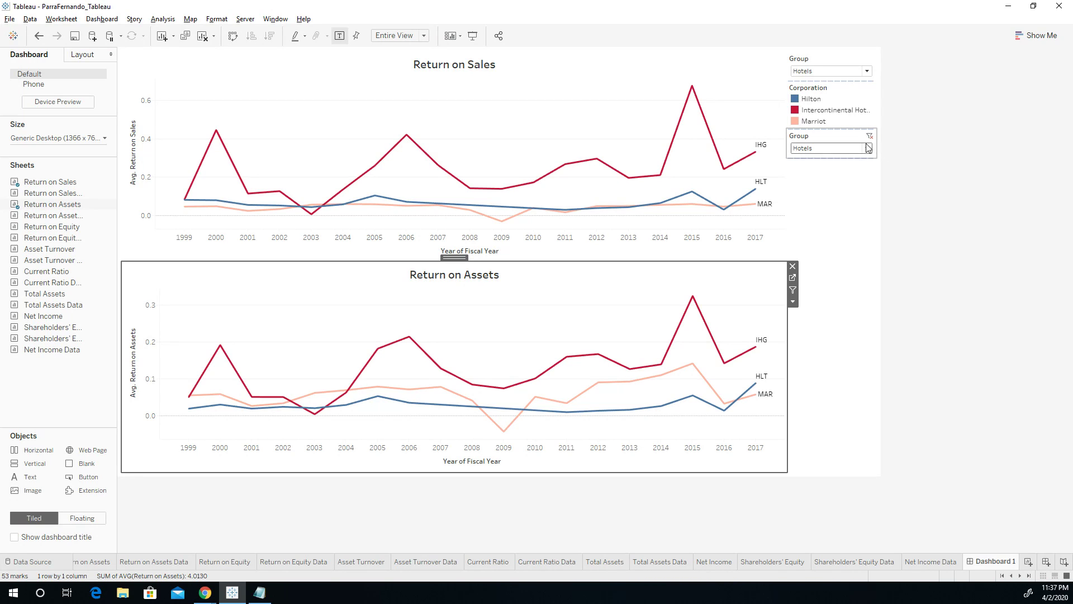
{"action": "left_click", "coordinate": [868, 73]}
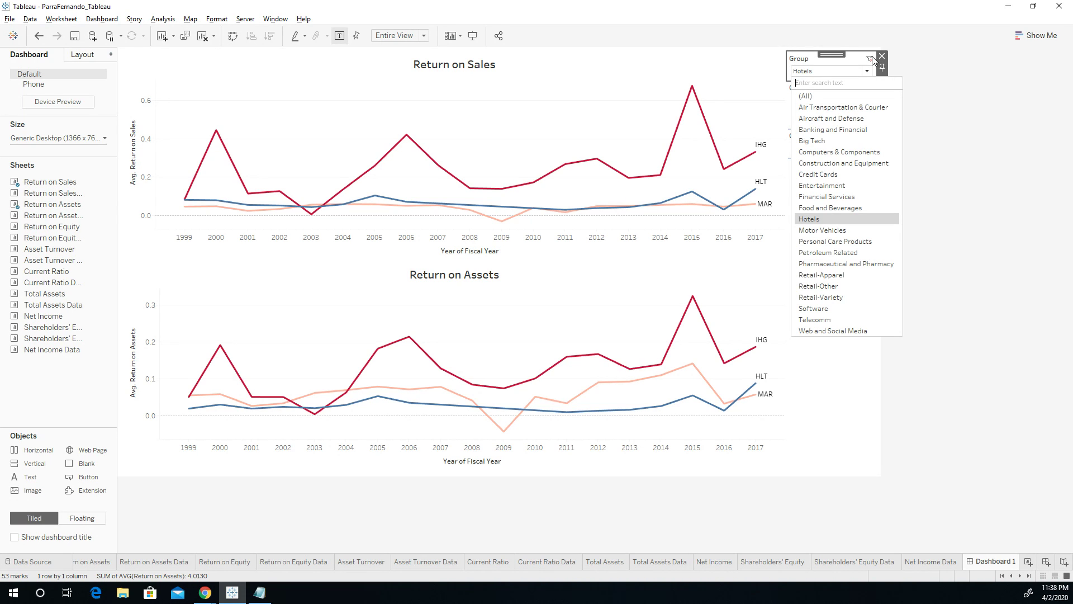
{"action": "left_click", "coordinate": [870, 58]}
{"action": "left_click", "coordinate": [867, 72]}
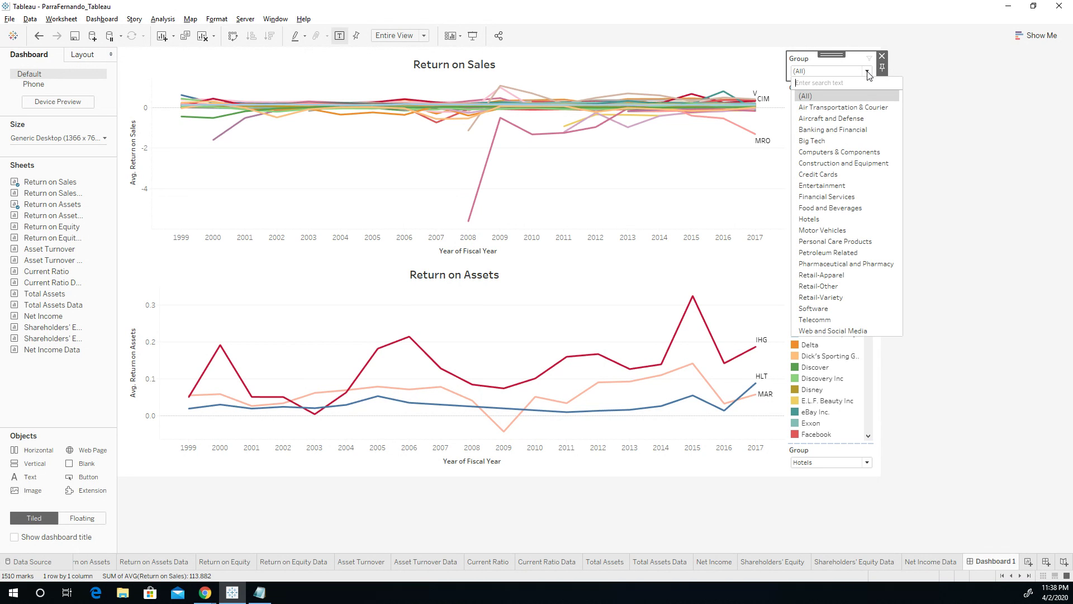
{"action": "left_click", "coordinate": [965, 66]}
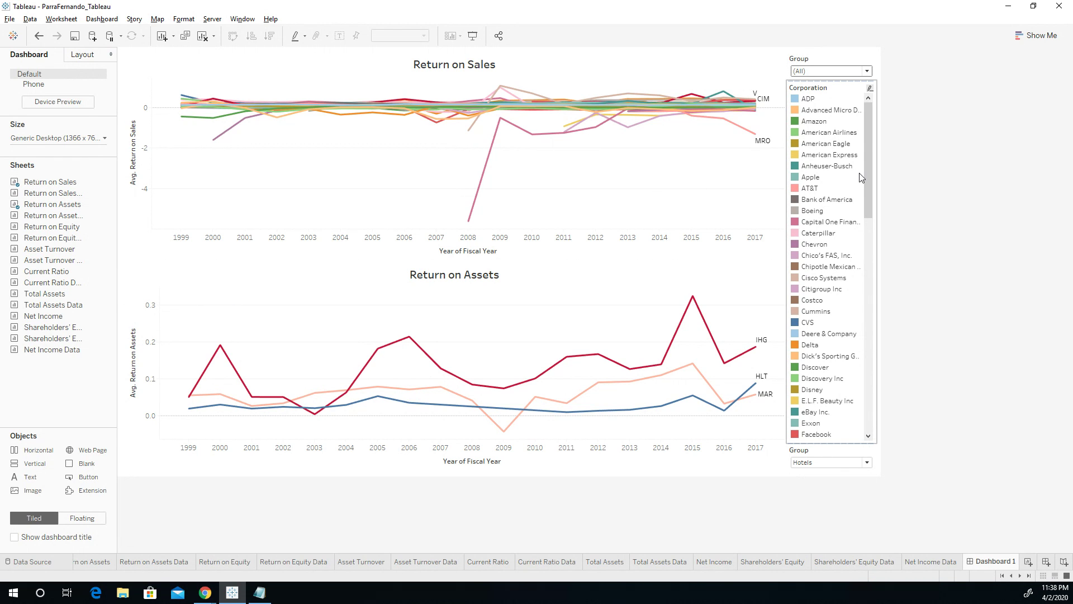
{"action": "left_click", "coordinate": [867, 72]}
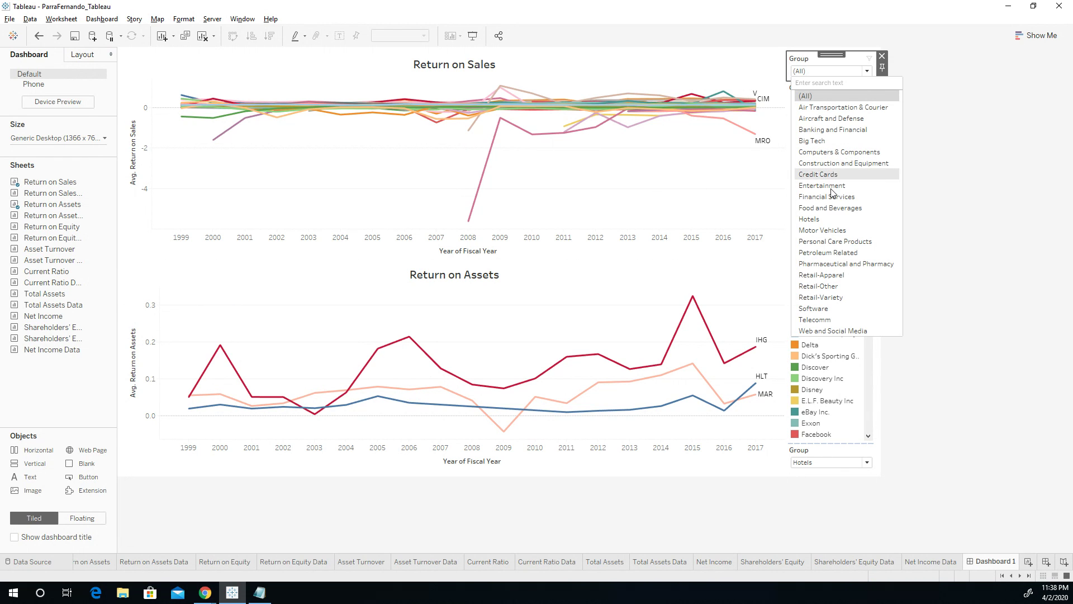
{"action": "left_click", "coordinate": [832, 219]}
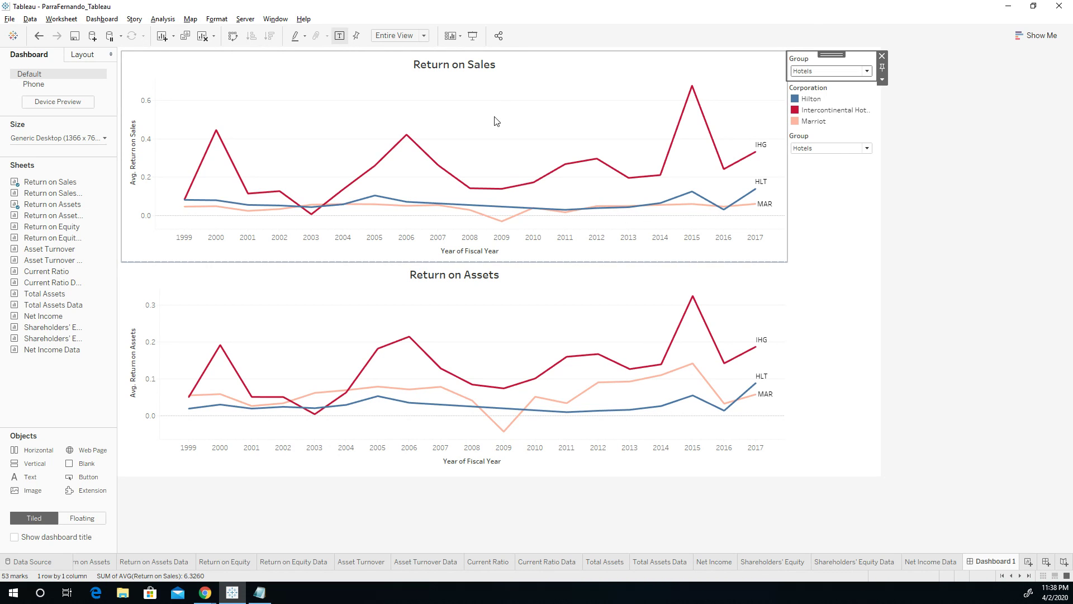
Add the Return on Sales Data table and move Return on Assets beside Return on Sales
{"action": "mouse_move", "coordinate": [79, 204]}
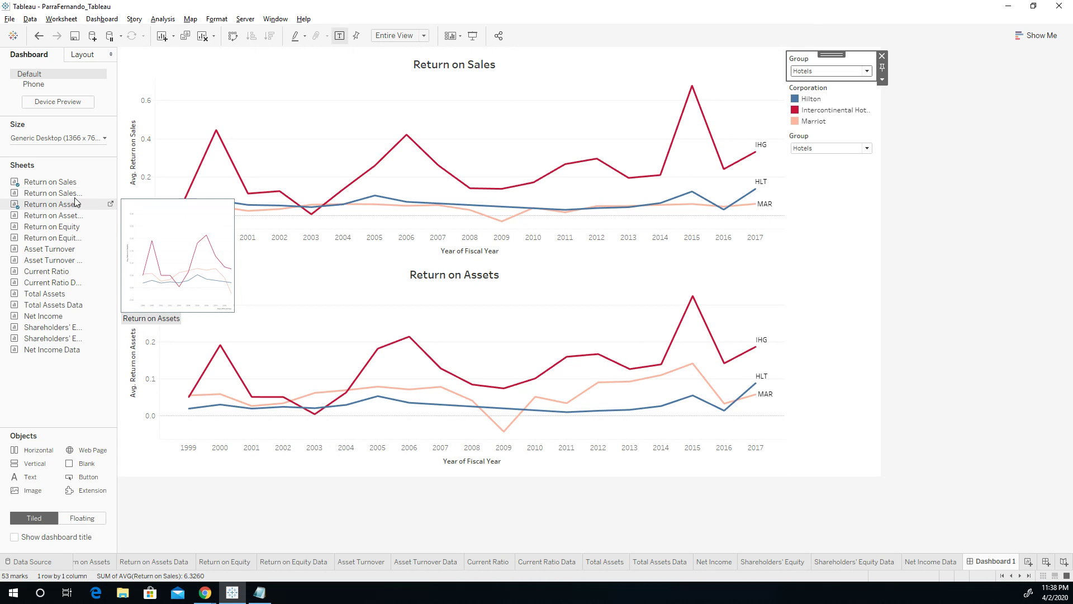
{"action": "left_click_drag", "start_coordinate": [56, 192], "coordinate": [695, 189]}
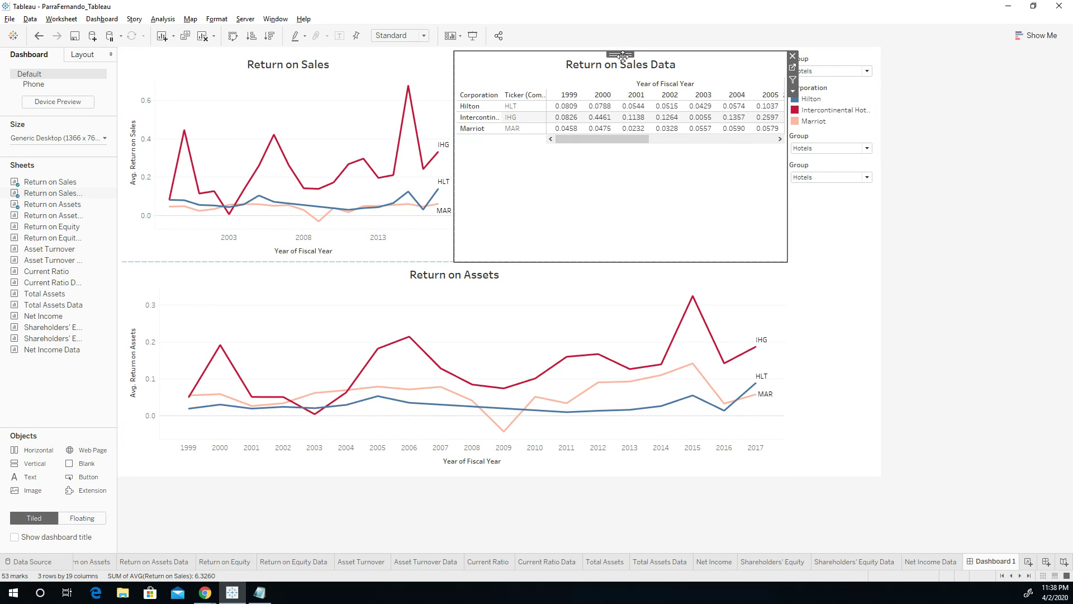
{"action": "left_click_drag", "start_coordinate": [623, 56], "coordinate": [390, 285]}
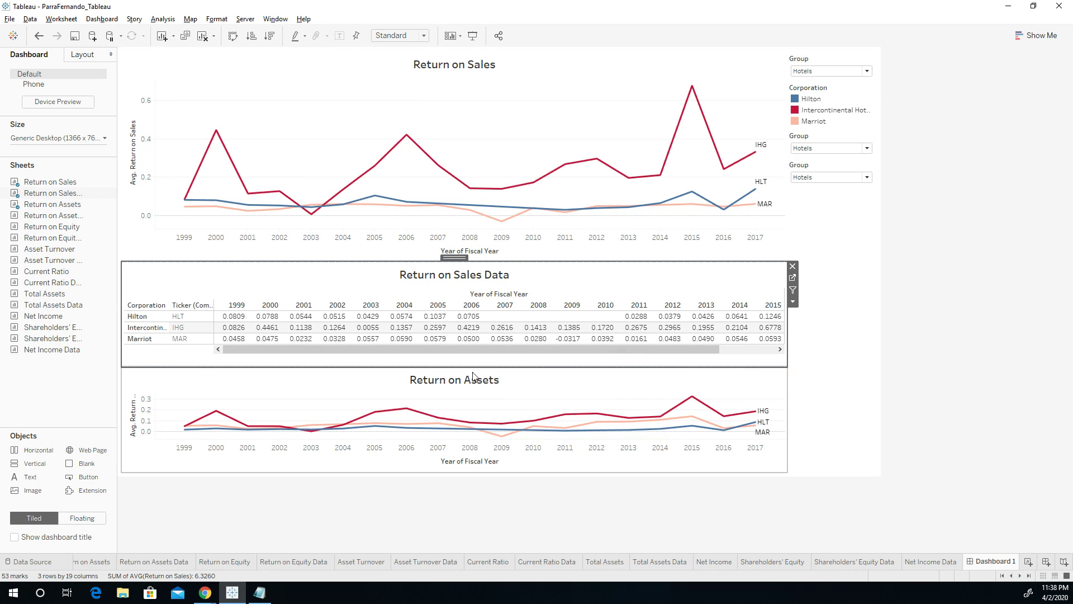
{"action": "left_click", "coordinate": [420, 376]}
{"action": "left_click_drag", "start_coordinate": [454, 363], "coordinate": [661, 148]}
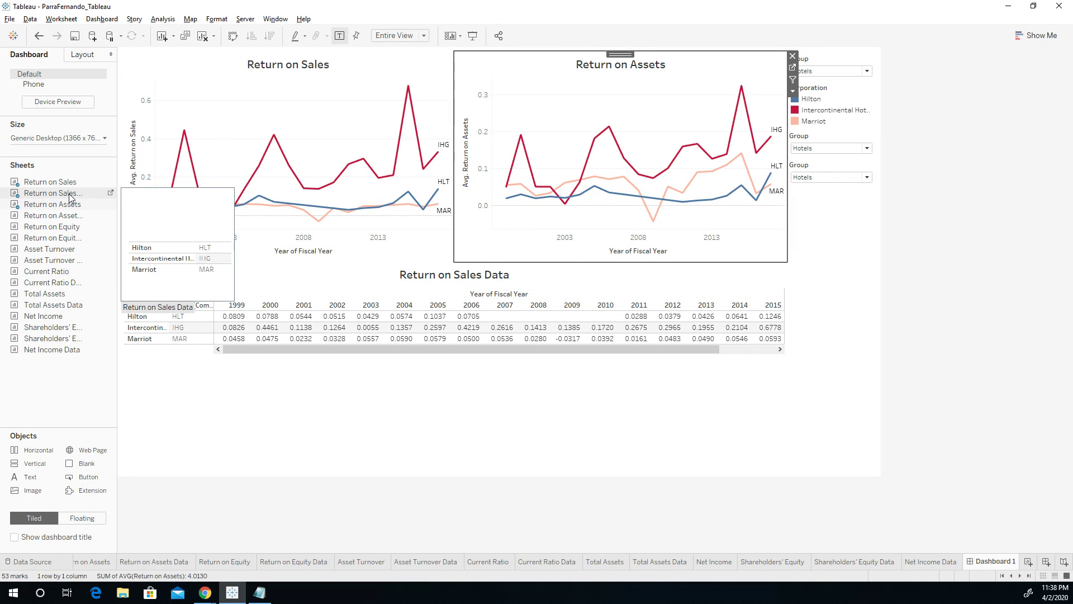
Add the Return on Assets Data table below the first table and check each item on the dashboard
{"action": "mouse_move", "coordinate": [69, 210]}
{"action": "left_click_drag", "start_coordinate": [67, 216], "coordinate": [538, 427]}
{"action": "left_click", "coordinate": [361, 144]}
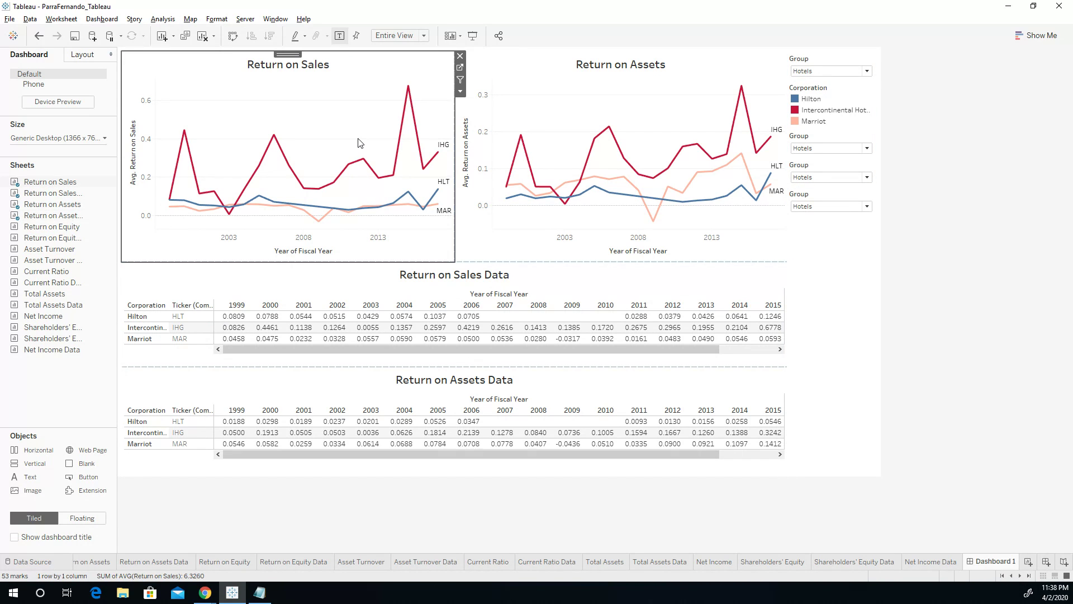
{"action": "left_click", "coordinate": [596, 156]}
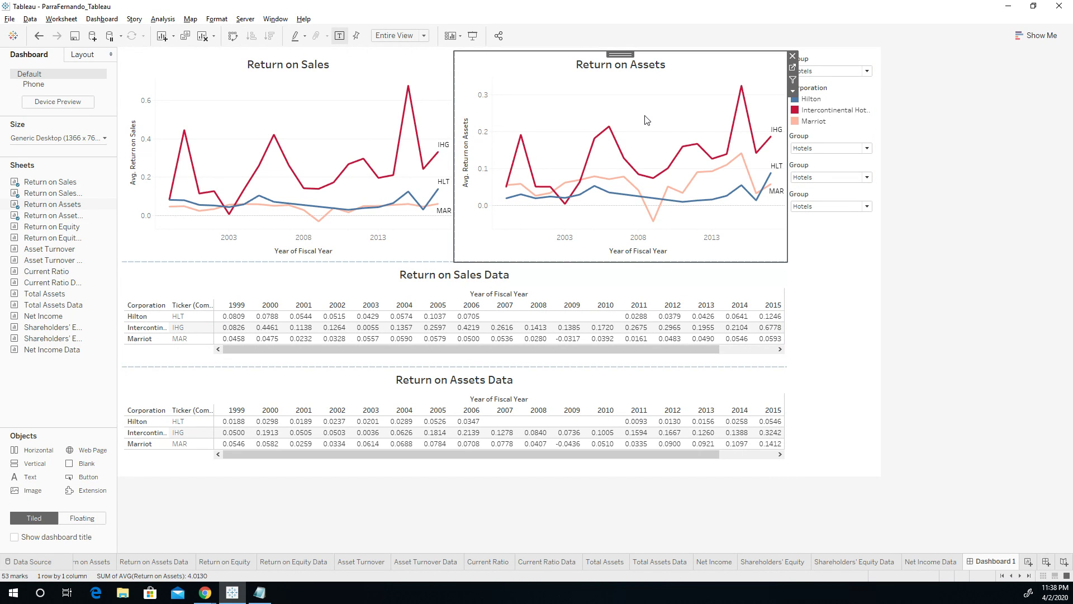
{"action": "left_click", "coordinate": [589, 278]}
{"action": "left_click", "coordinate": [569, 432]}
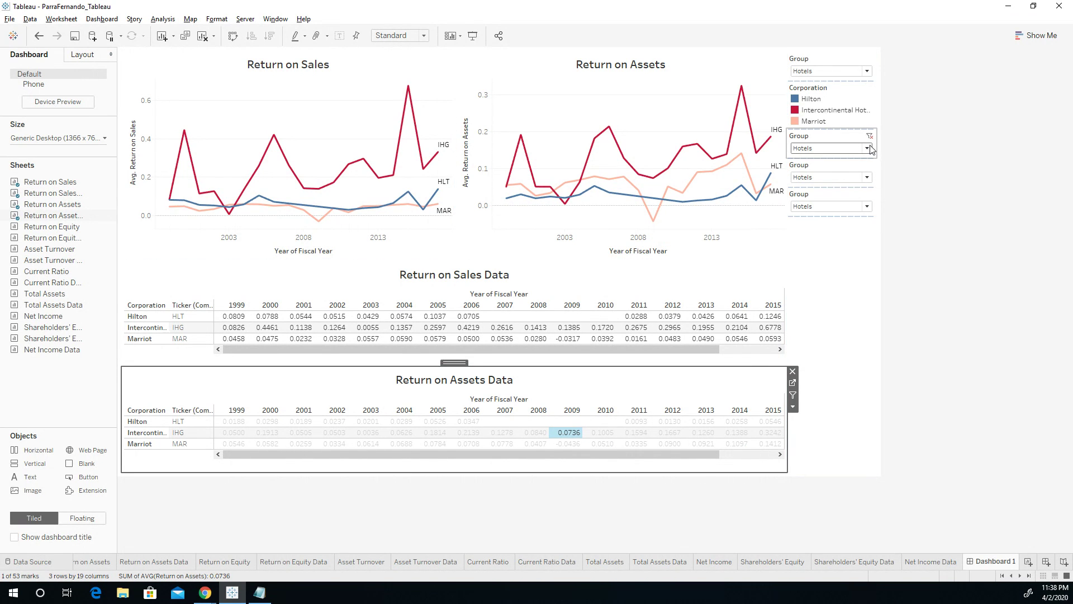
{"action": "left_click", "coordinate": [868, 149]}
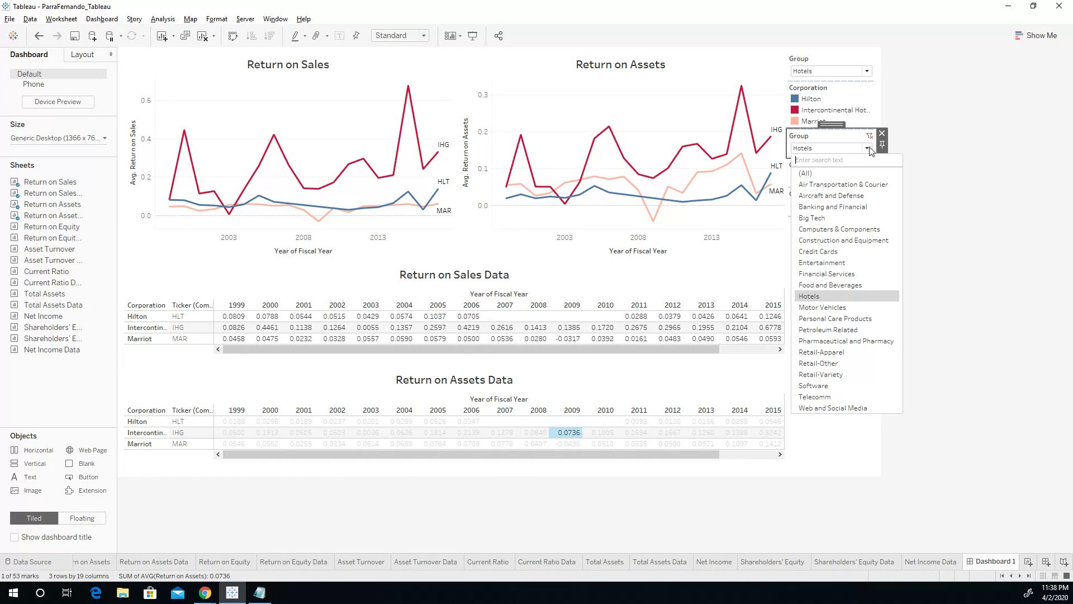
{"action": "left_click", "coordinate": [930, 136]}
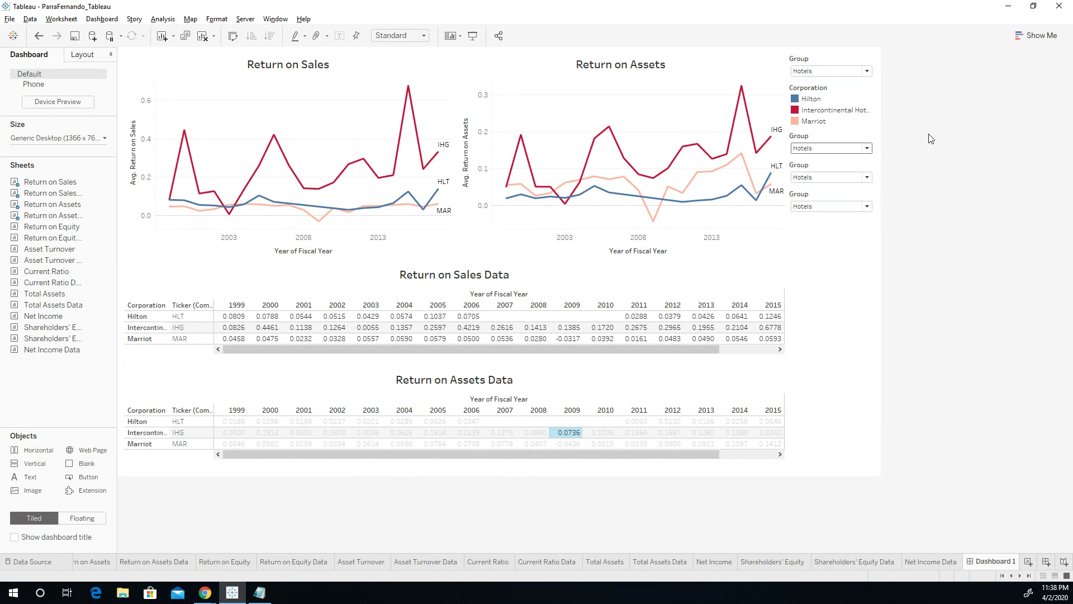
{"action": "right_click", "coordinate": [859, 60]}
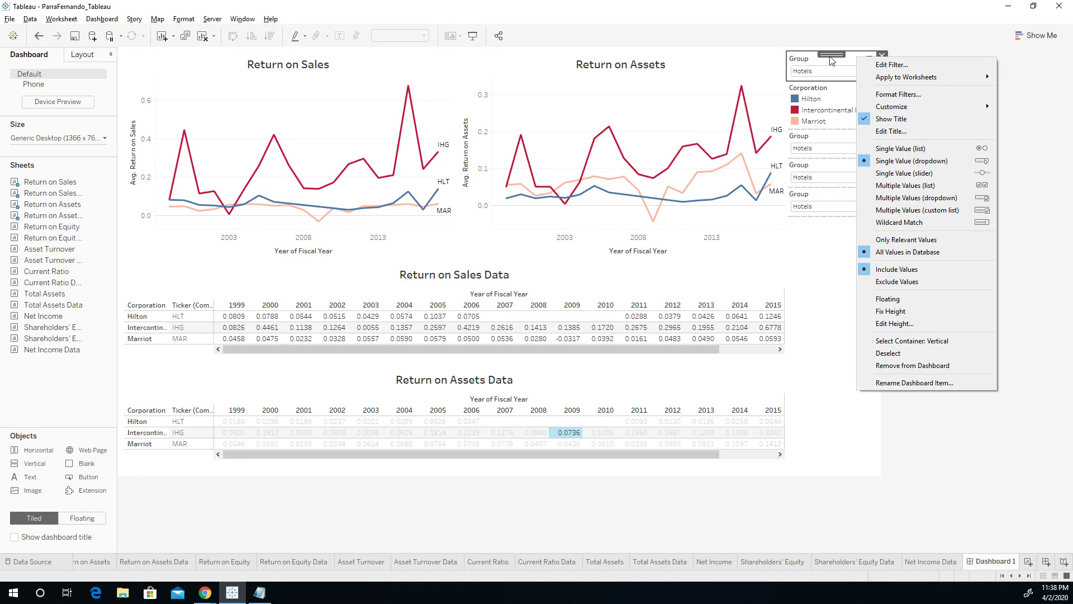
Apply the top Group filter to all worksheets using this data source
{"action": "mouse_move", "coordinate": [884, 78]}
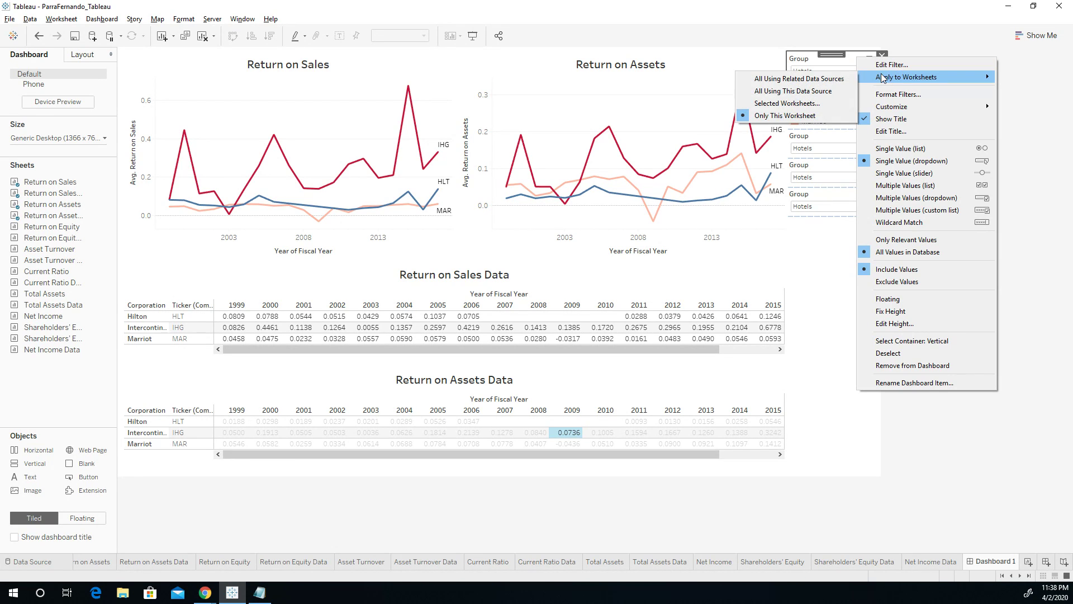
{"action": "left_click", "coordinate": [833, 91]}
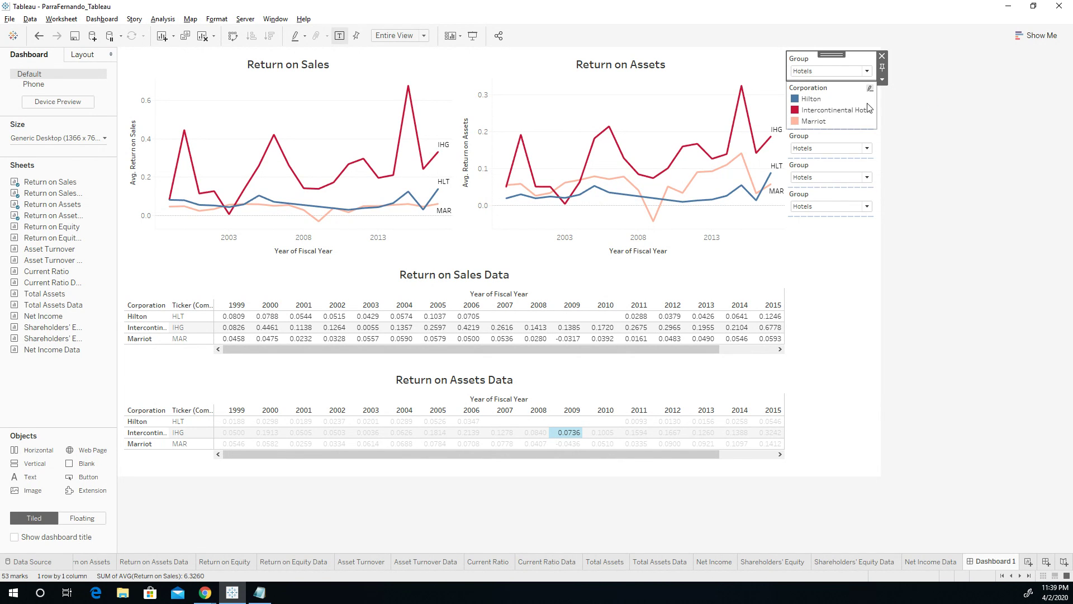
{"action": "left_click", "coordinate": [868, 141]}
{"action": "left_click", "coordinate": [870, 136]}
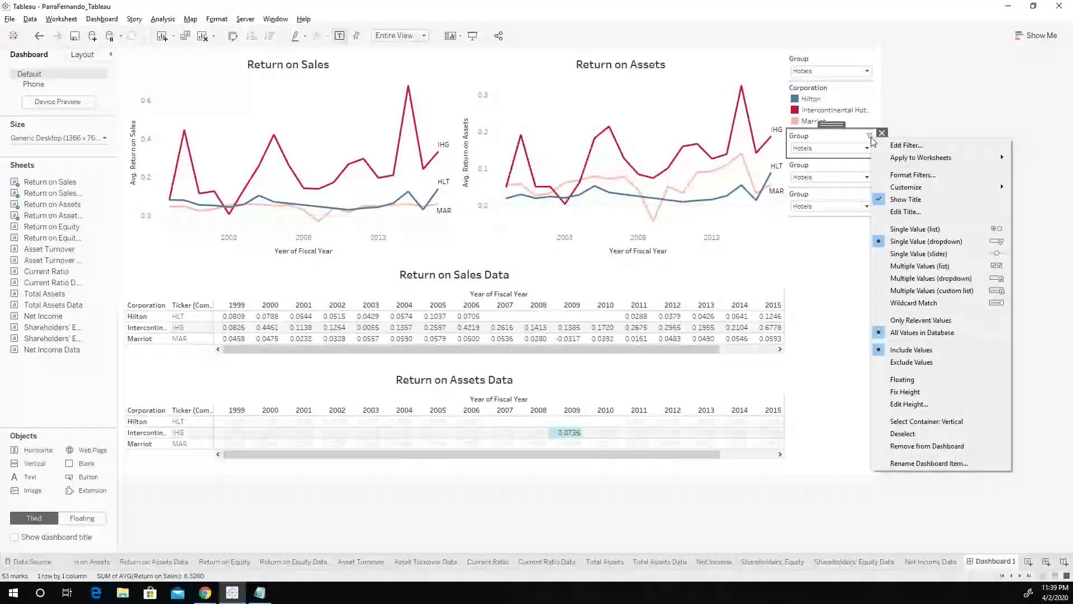
{"action": "left_click", "coordinate": [859, 66]}
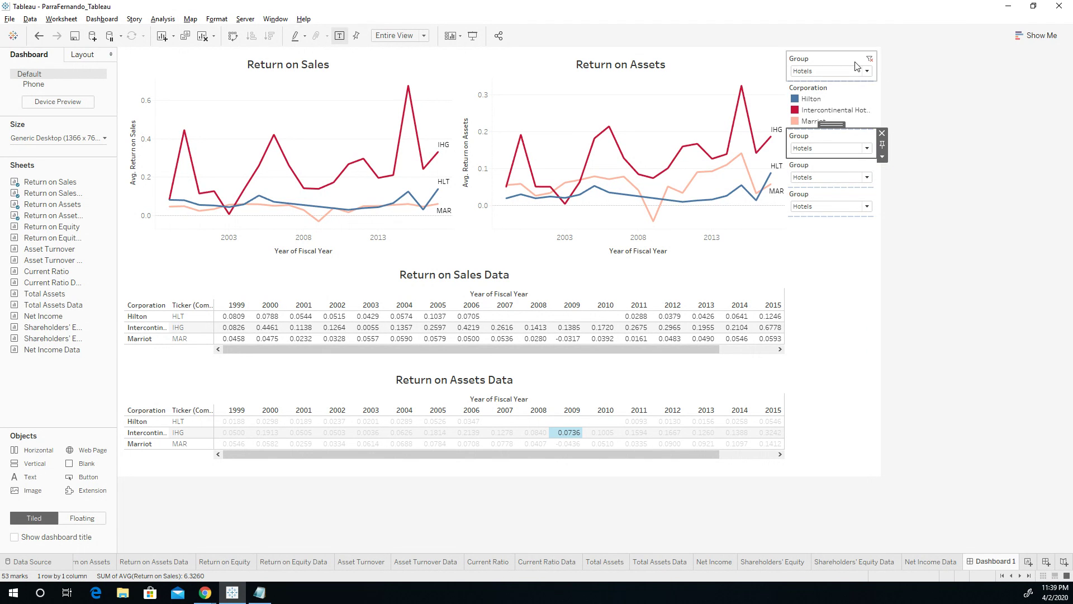
{"action": "right_click", "coordinate": [856, 63]}
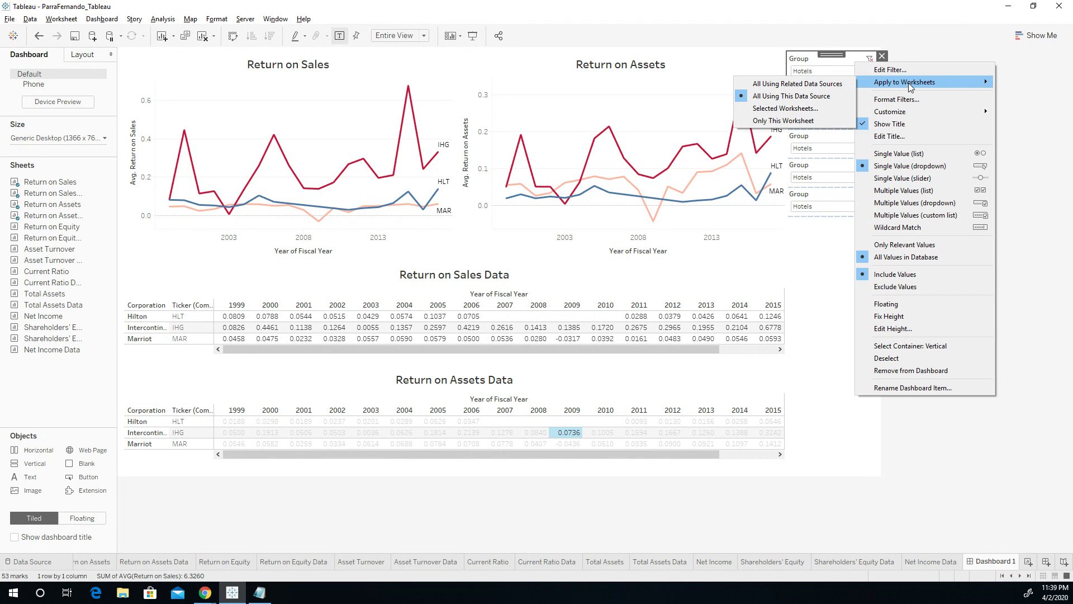
Apply the Group filter to all related data sources and test it with Aircraft and Defense
{"action": "left_click", "coordinate": [811, 87]}
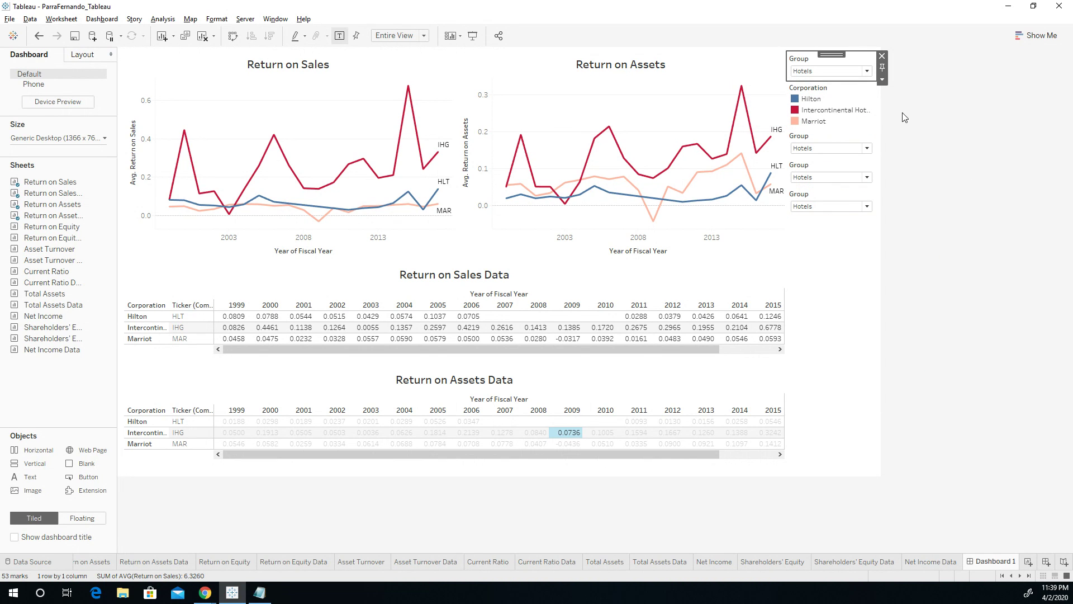
{"action": "left_click", "coordinate": [857, 77]}
{"action": "left_click", "coordinate": [867, 71]}
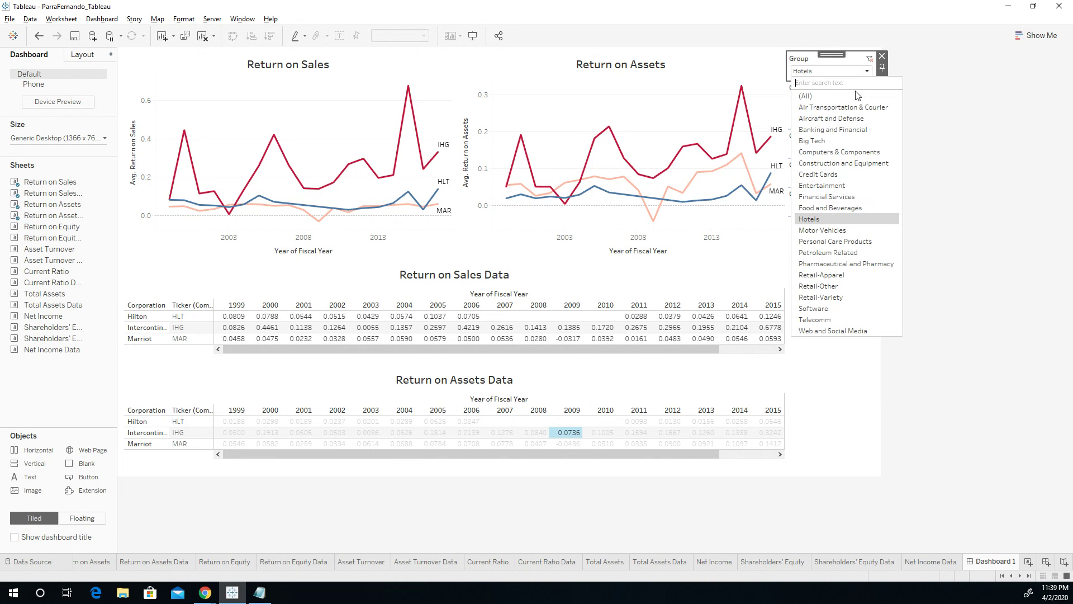
{"action": "left_click", "coordinate": [851, 119]}
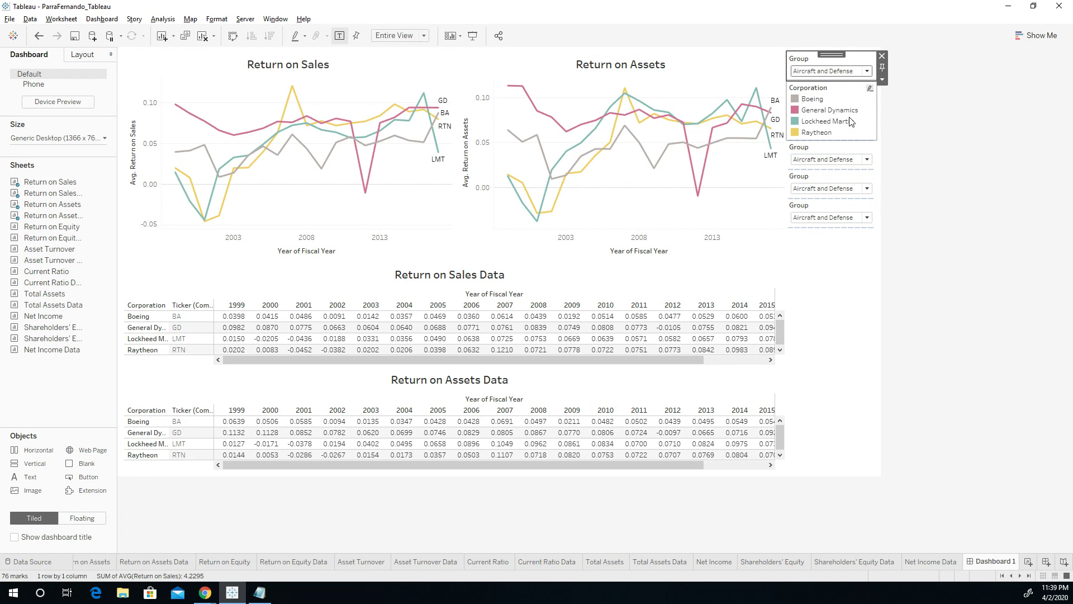
{"action": "left_click", "coordinate": [876, 147]}
{"action": "key", "text": "ctrl+z"}
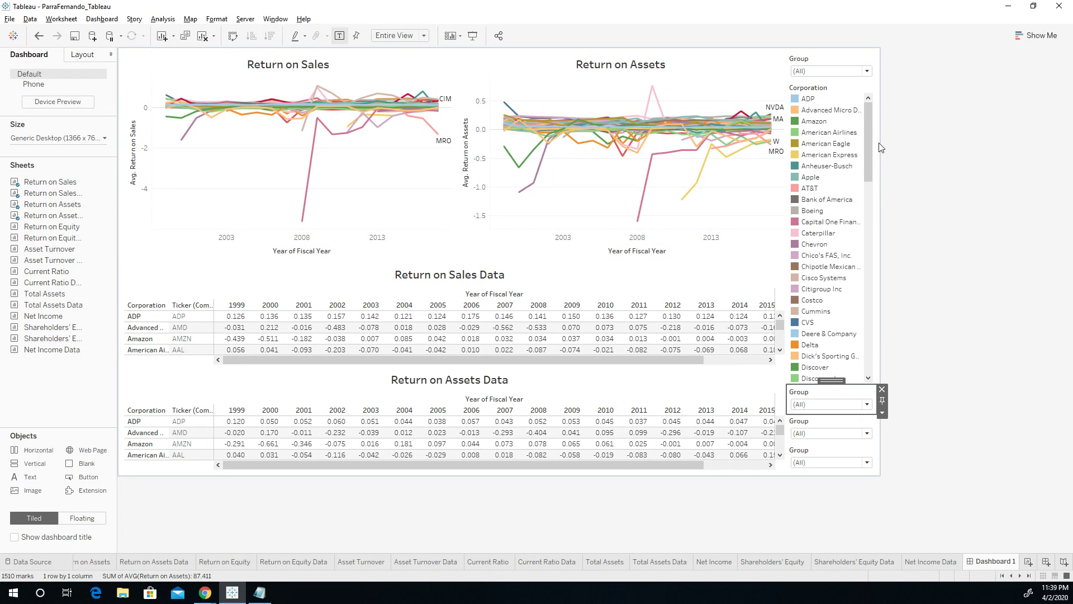
Remove the four duplicate Group filter cards and set the remaining filter to Hotels
{"action": "left_click", "coordinate": [883, 390]}
{"action": "left_click", "coordinate": [878, 423]}
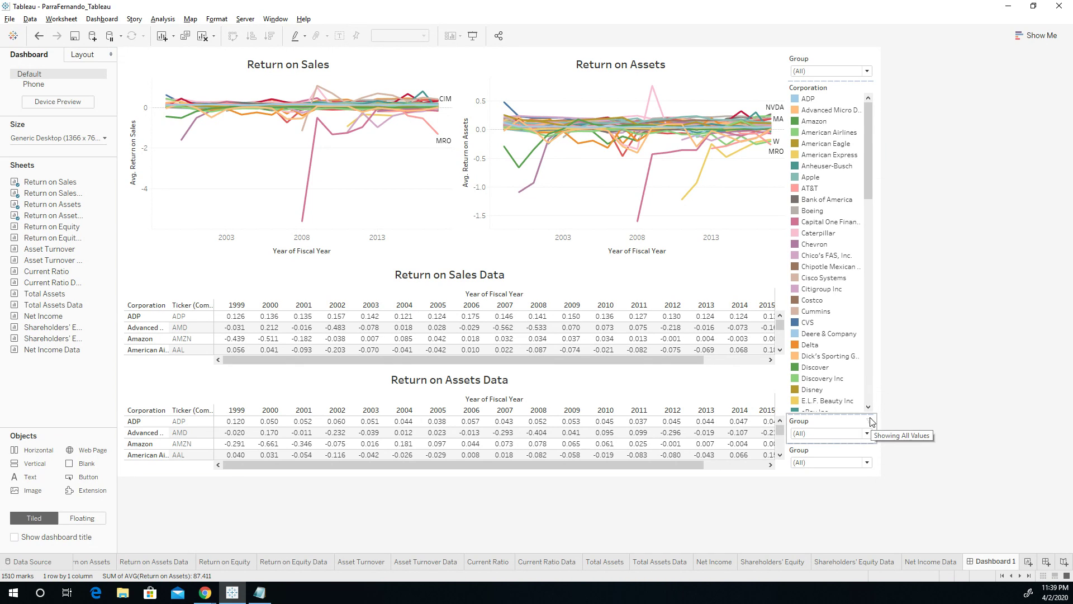
{"action": "left_click", "coordinate": [880, 419]}
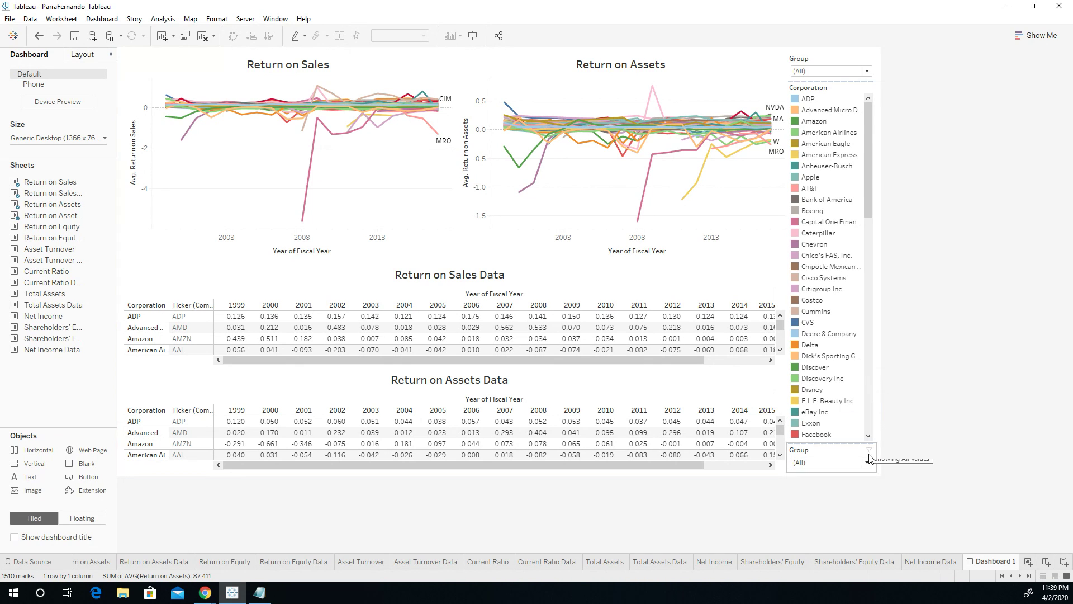
{"action": "left_click", "coordinate": [882, 448]}
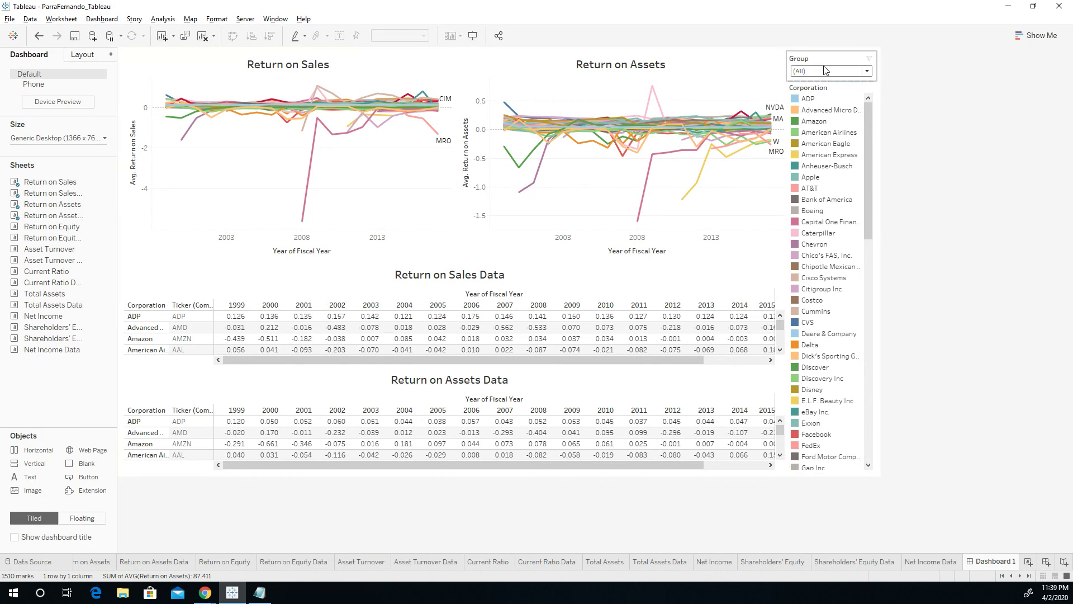
{"action": "left_click", "coordinate": [867, 71]}
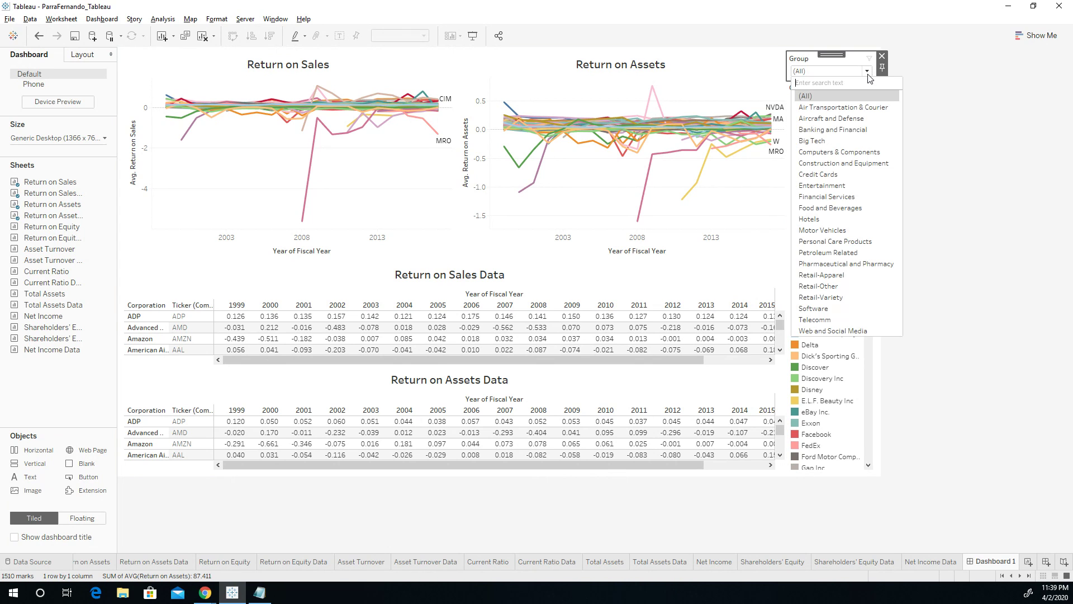
{"action": "left_click", "coordinate": [840, 220]}
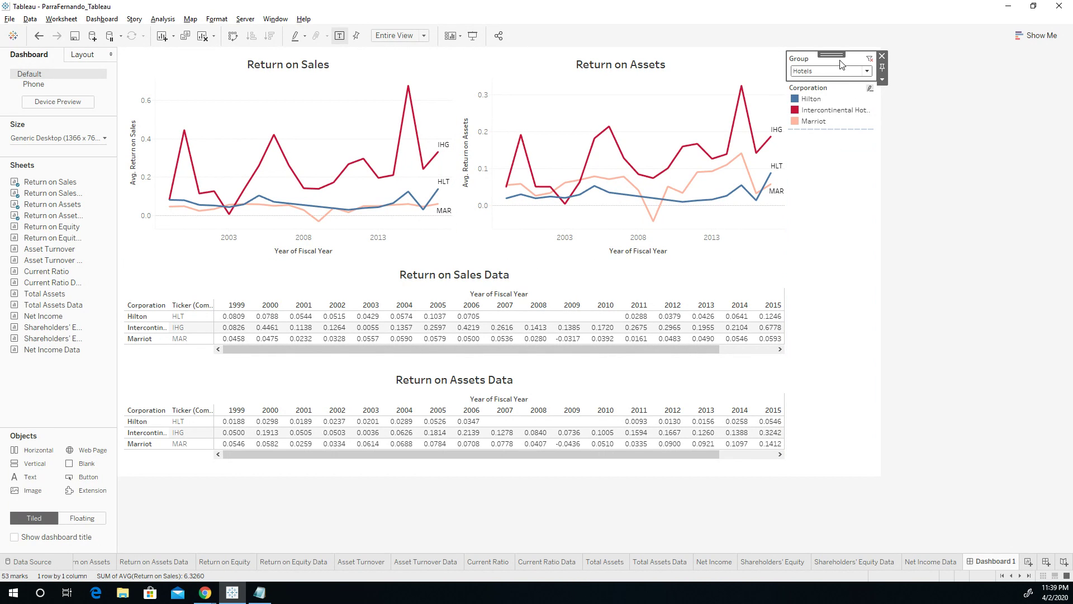
{"action": "left_click_drag", "start_coordinate": [836, 56], "coordinate": [820, 333]}
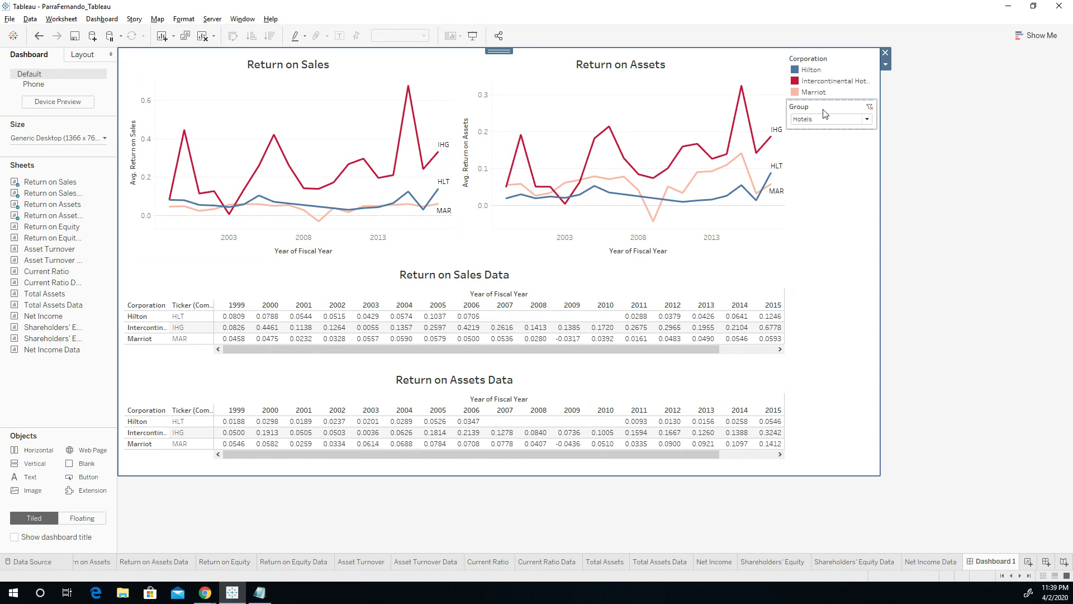
{"action": "left_click_drag", "start_coordinate": [824, 114], "coordinate": [829, 58]}
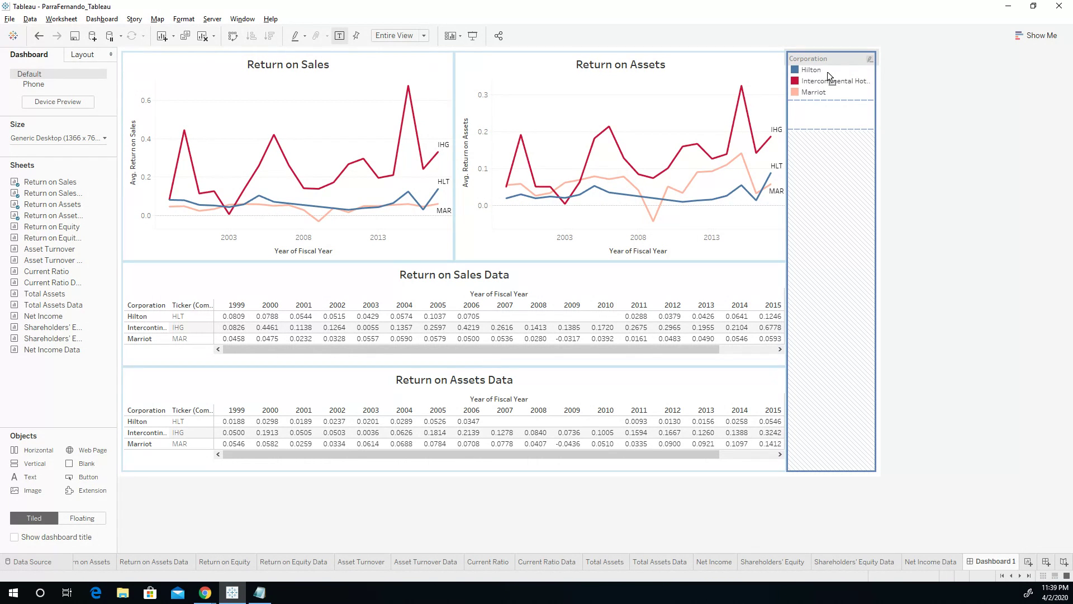
{"action": "key", "text": "ctrl+z"}
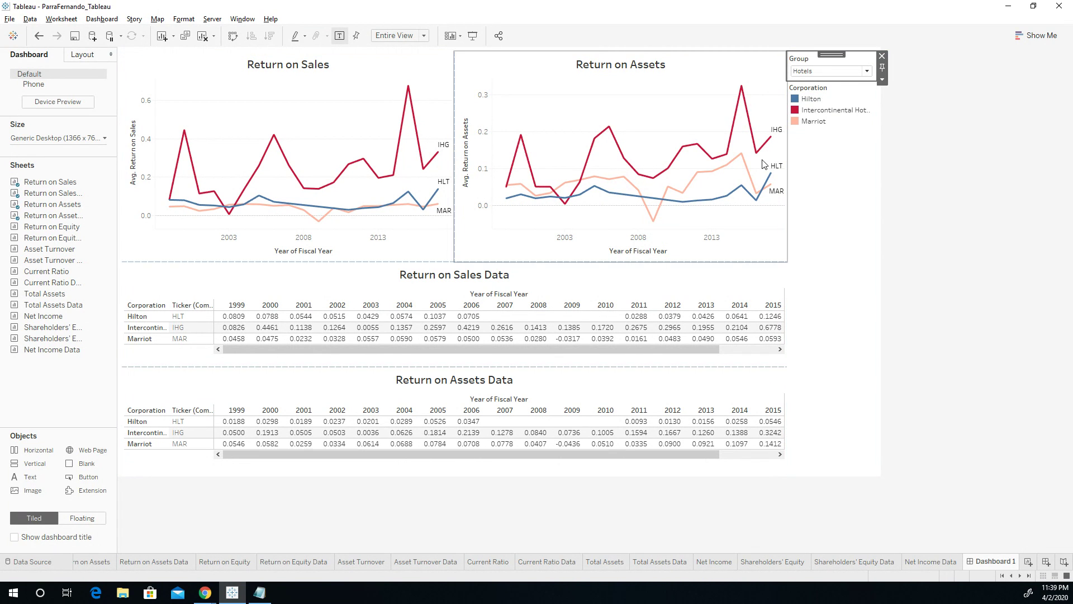
{"action": "left_click", "coordinate": [870, 191]}
{"action": "left_click", "coordinate": [317, 128]}
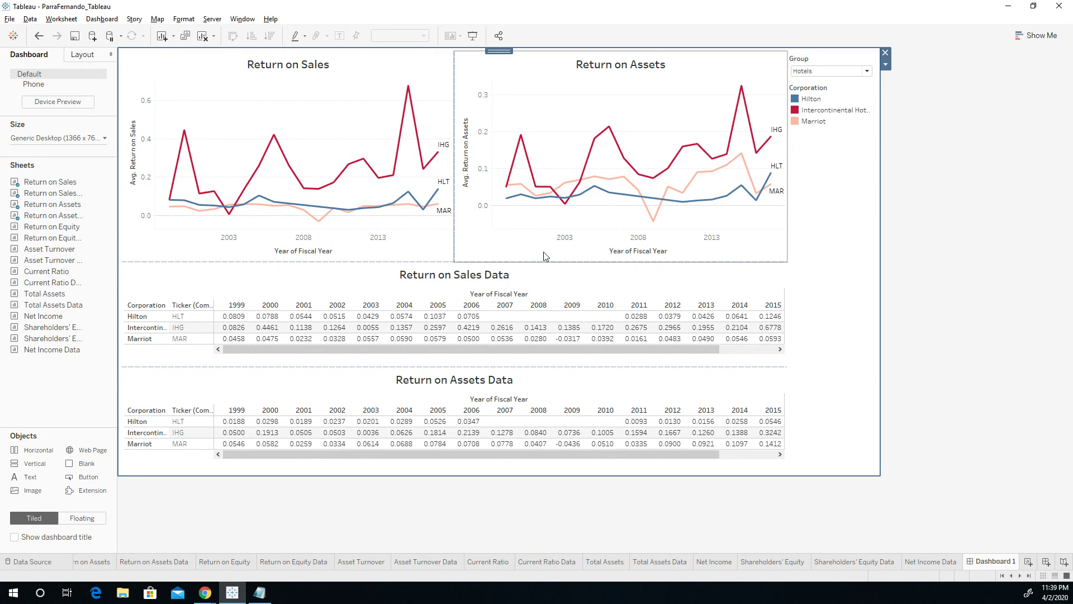
{"action": "left_click", "coordinate": [696, 139]}
{"action": "left_click", "coordinate": [300, 178]}
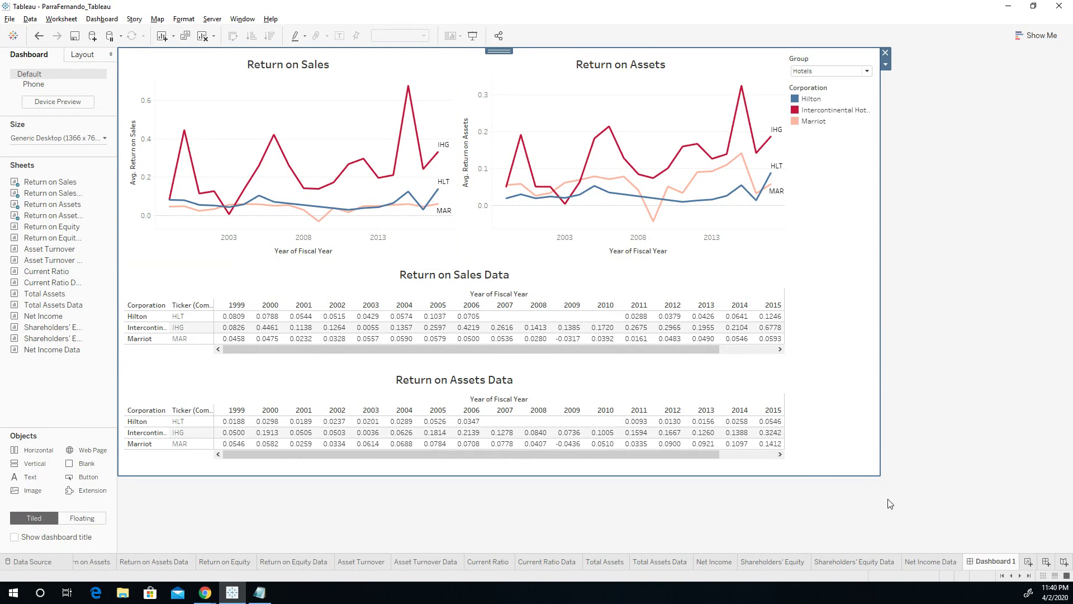
Rename Dashboard 1 to Dash1
{"action": "double_click", "coordinate": [1000, 566]}
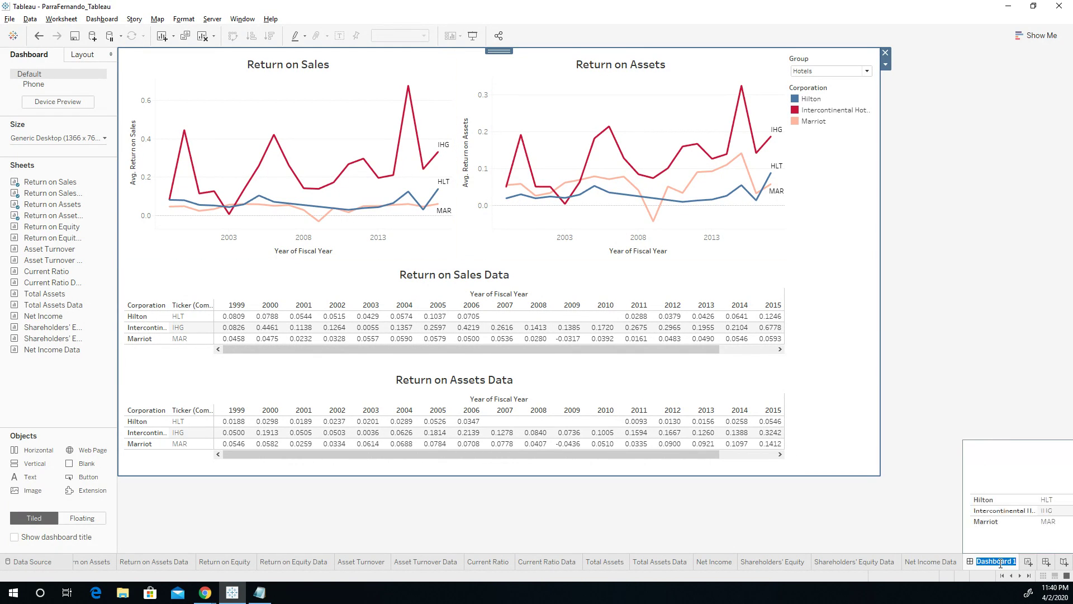
{"action": "type", "text": "W"}
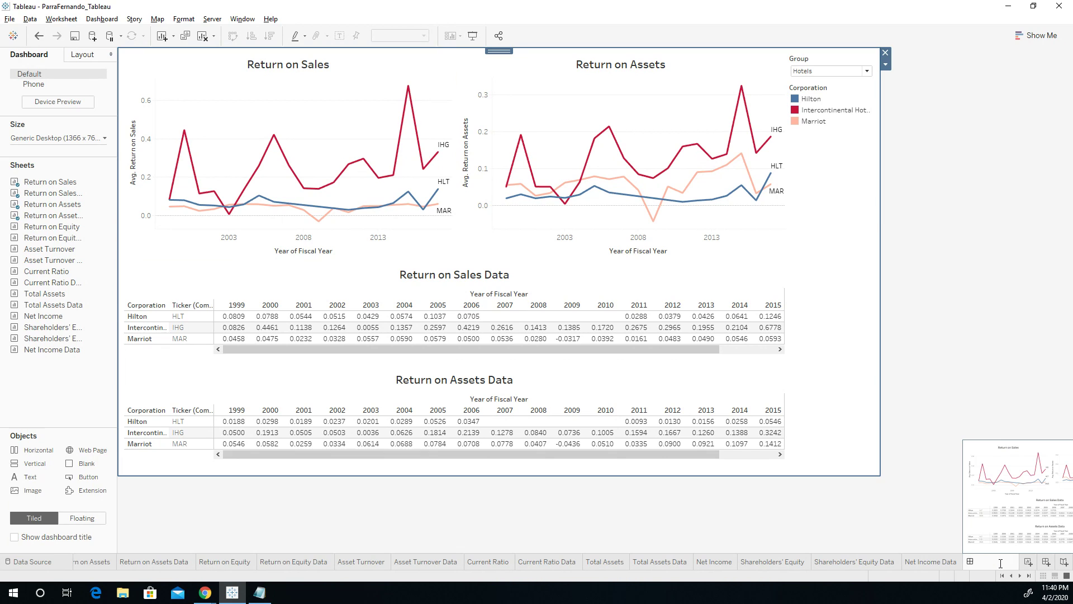
{"action": "type", "text": "ash1"}
{"action": "key", "text": "Return"}
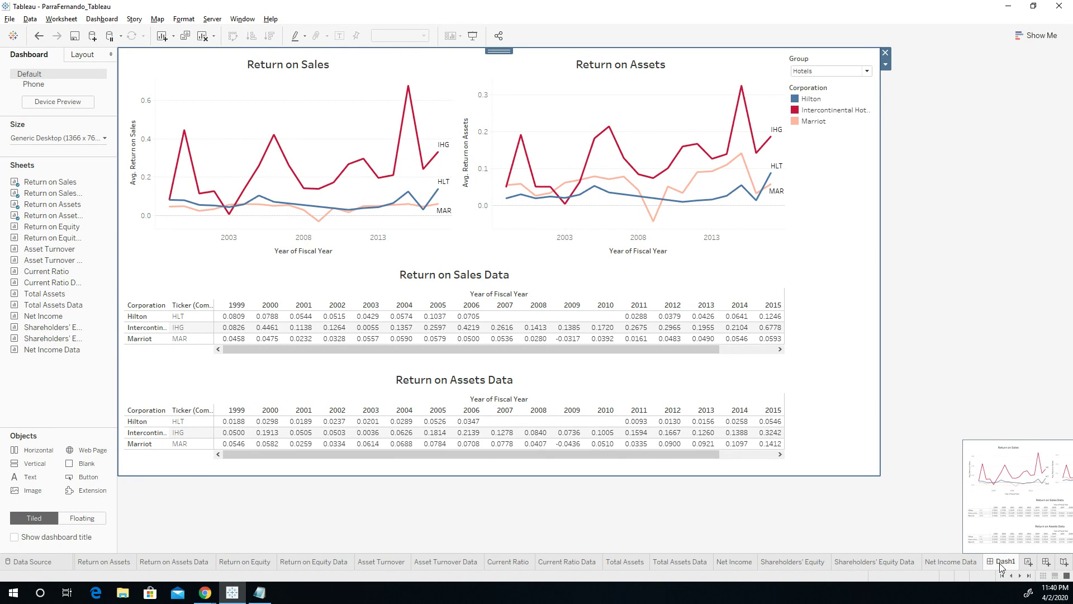
Move the Dash1 tab to the front of the sheet tabs, right after Data Source
{"action": "left_click_drag", "start_coordinate": [999, 562], "coordinate": [340, 565]}
{"action": "mouse_move", "coordinate": [91, 566]}
{"action": "left_mouse_down"}
{"action": "mouse_move", "coordinate": [55, 565]}
{"action": "mouse_move", "coordinate": [108, 566]}
{"action": "mouse_move", "coordinate": [84, 564]}
{"action": "left_mouse_up"}
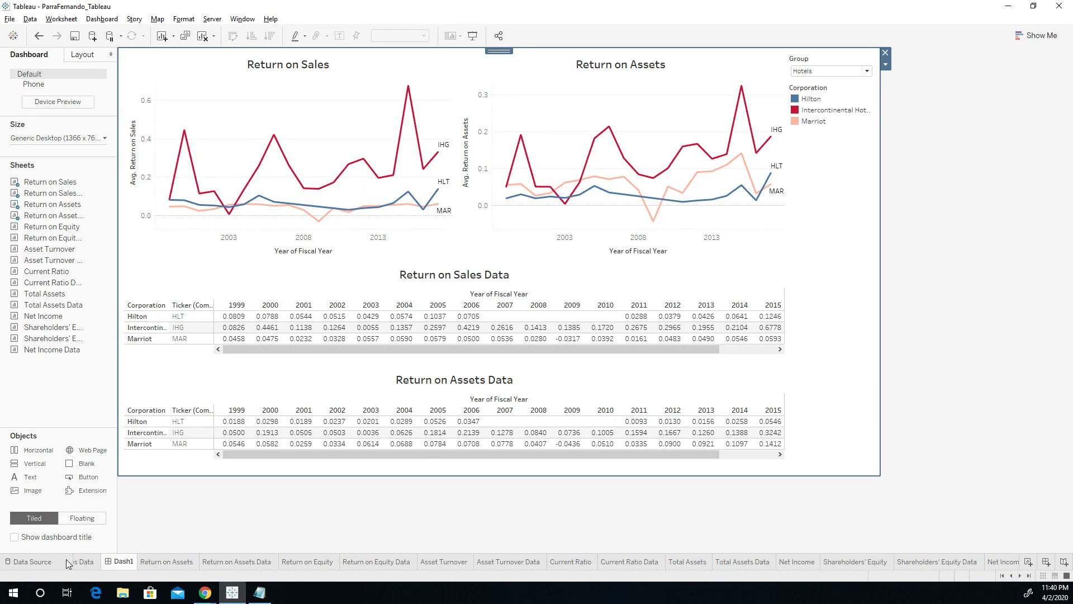
{"action": "left_click", "coordinate": [1003, 577]}
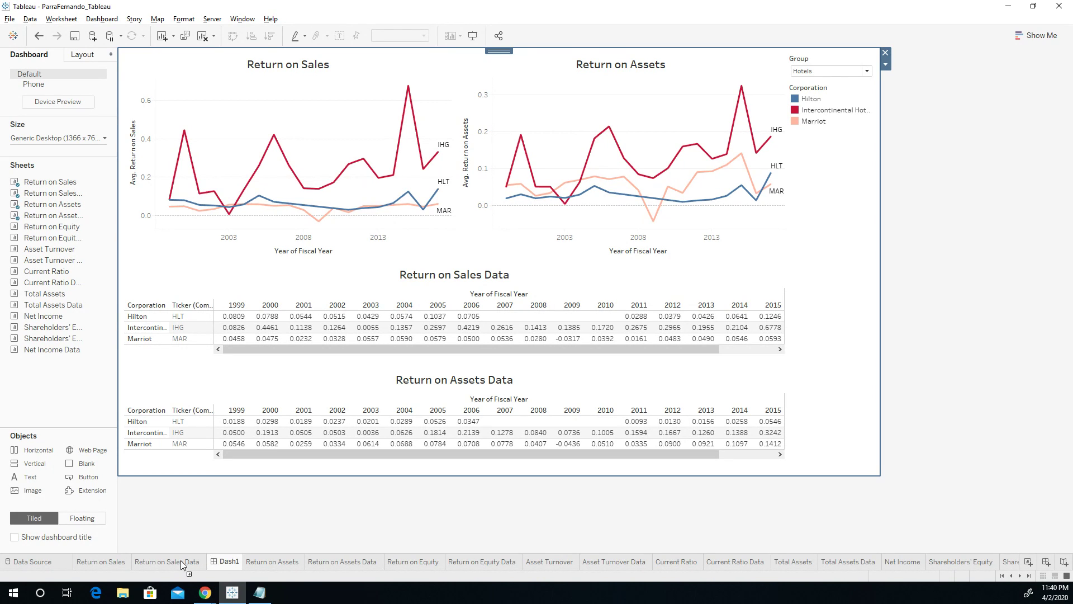
{"action": "left_click_drag", "start_coordinate": [180, 560], "coordinate": [94, 559]}
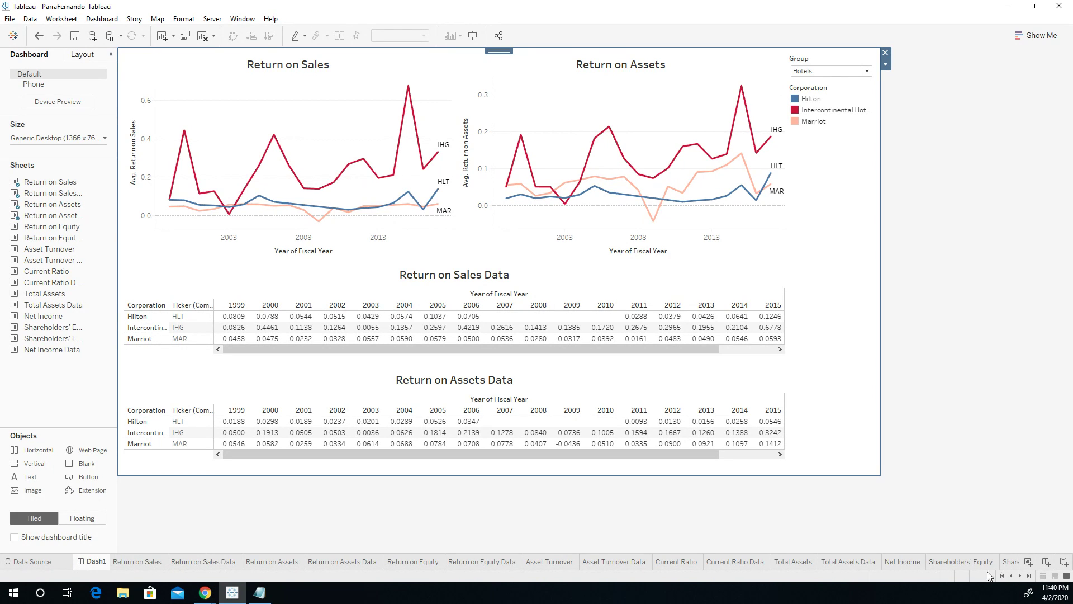
{"action": "left_click", "coordinate": [1047, 562]}
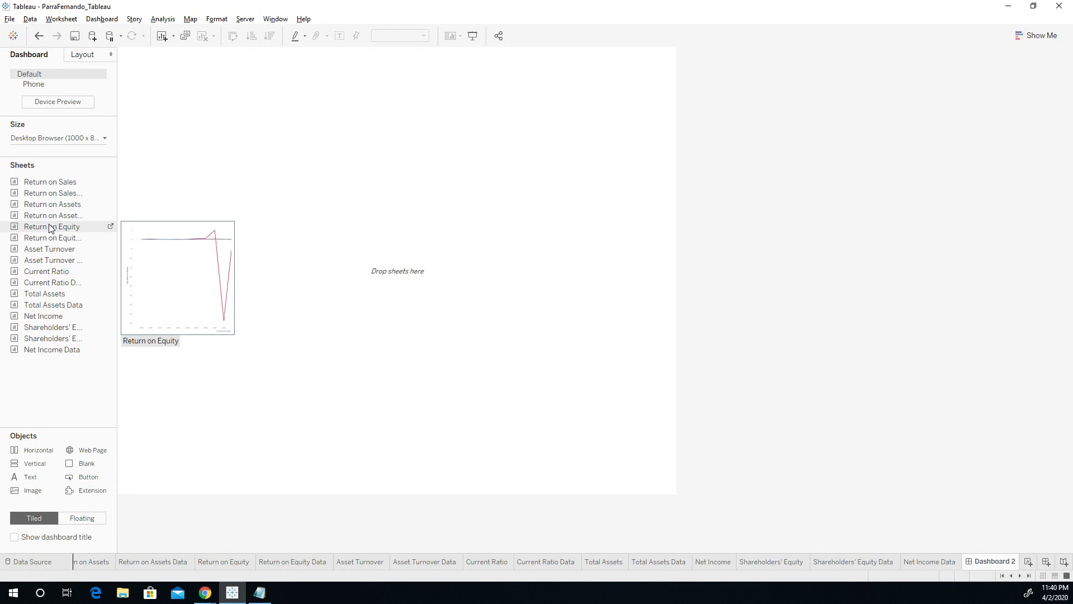
Place Return on Equity and Asset Turnover charts side by side, with their Data tables below
{"action": "left_click_drag", "start_coordinate": [50, 228], "coordinate": [139, 190]}
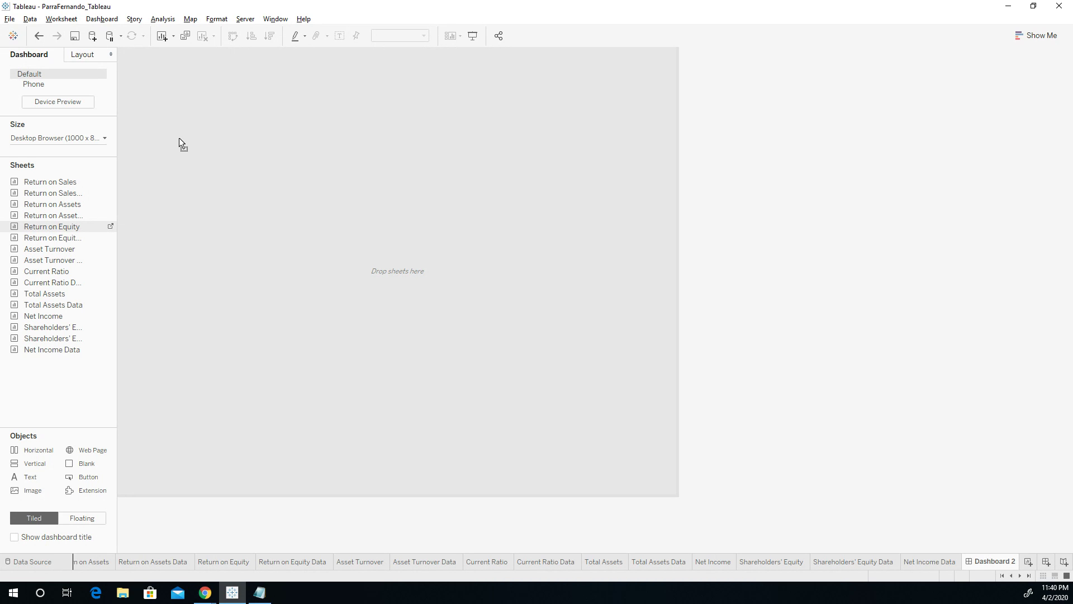
{"action": "left_click_drag", "start_coordinate": [180, 140], "coordinate": [179, 139]}
{"action": "left_click_drag", "start_coordinate": [51, 249], "coordinate": [553, 159]}
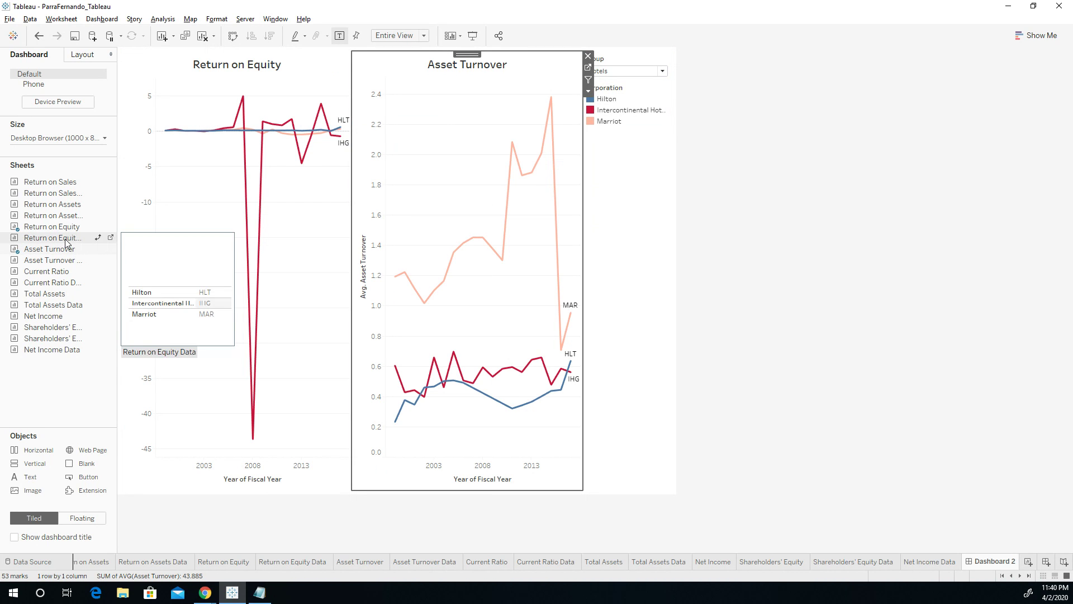
{"action": "left_click_drag", "start_coordinate": [50, 238], "coordinate": [344, 491]}
{"action": "left_click_drag", "start_coordinate": [50, 260], "coordinate": [419, 461]}
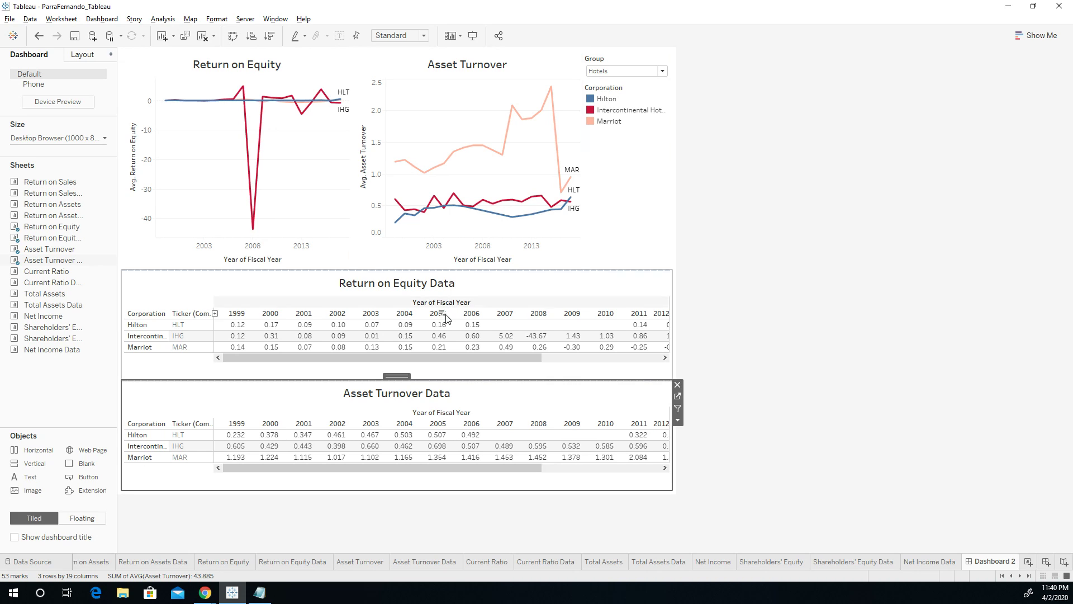
{"action": "mouse_move", "coordinate": [453, 200]}
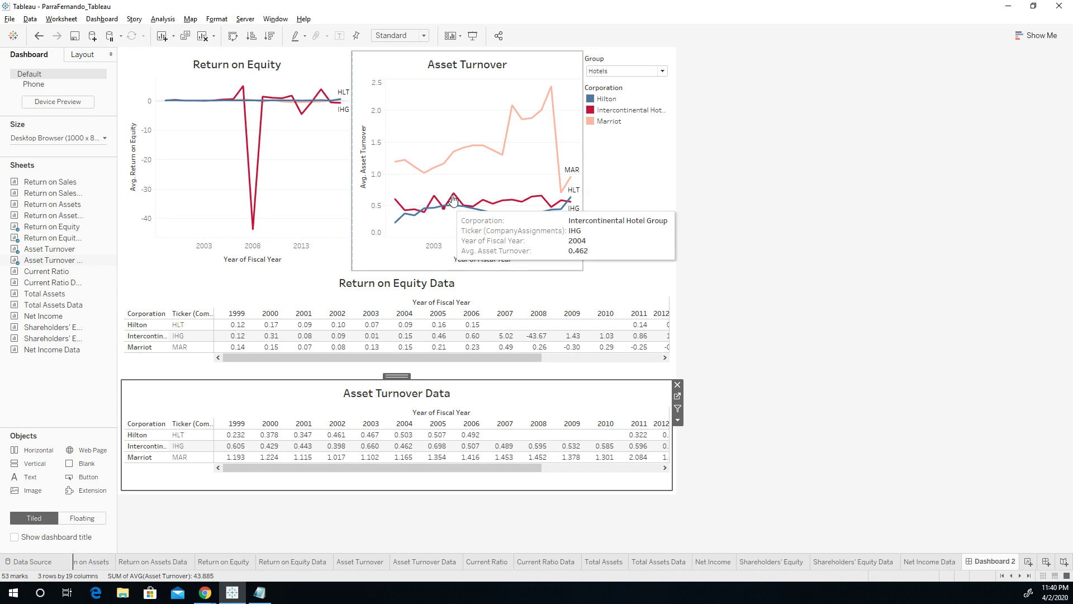
{"action": "left_click", "coordinate": [440, 298]}
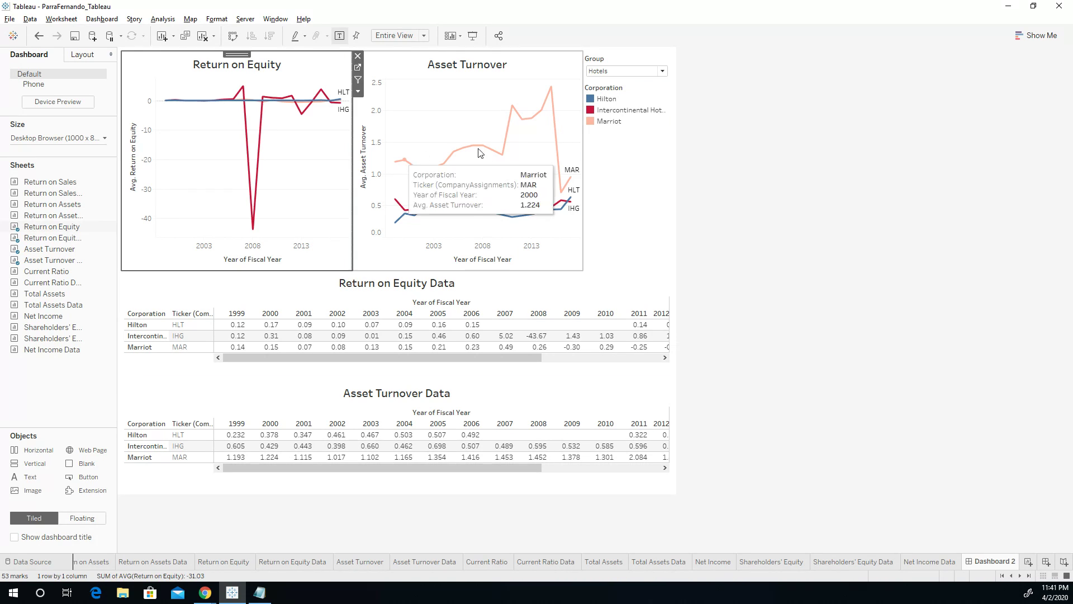
Remove the Asset Turnover chart and Asset Turnover Data table from Dashboard 2
{"action": "left_click", "coordinate": [493, 149]}
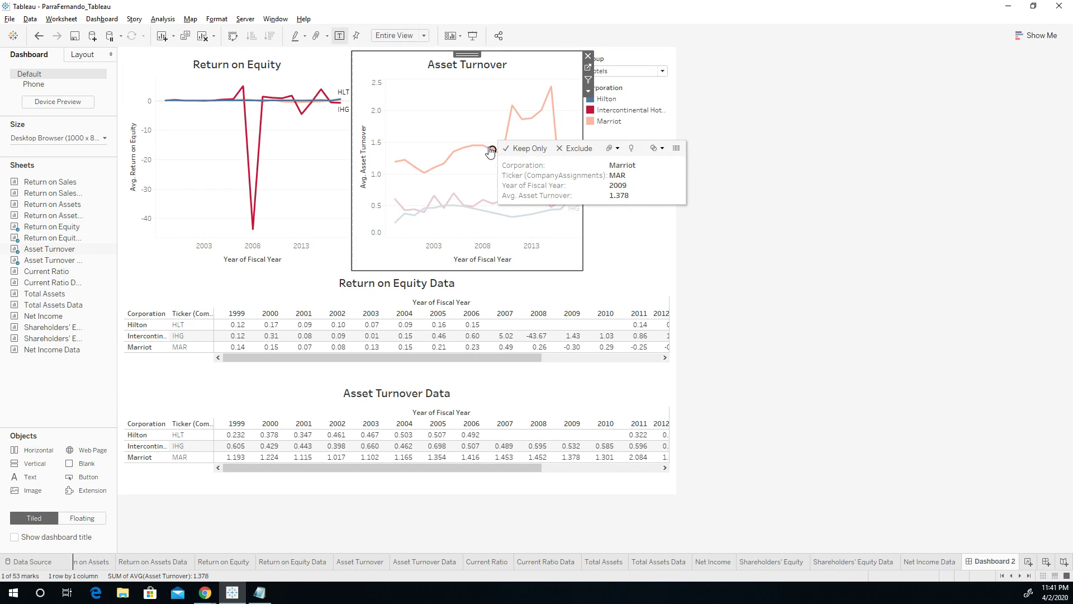
{"action": "left_click", "coordinate": [588, 56]}
{"action": "left_click", "coordinate": [509, 423]}
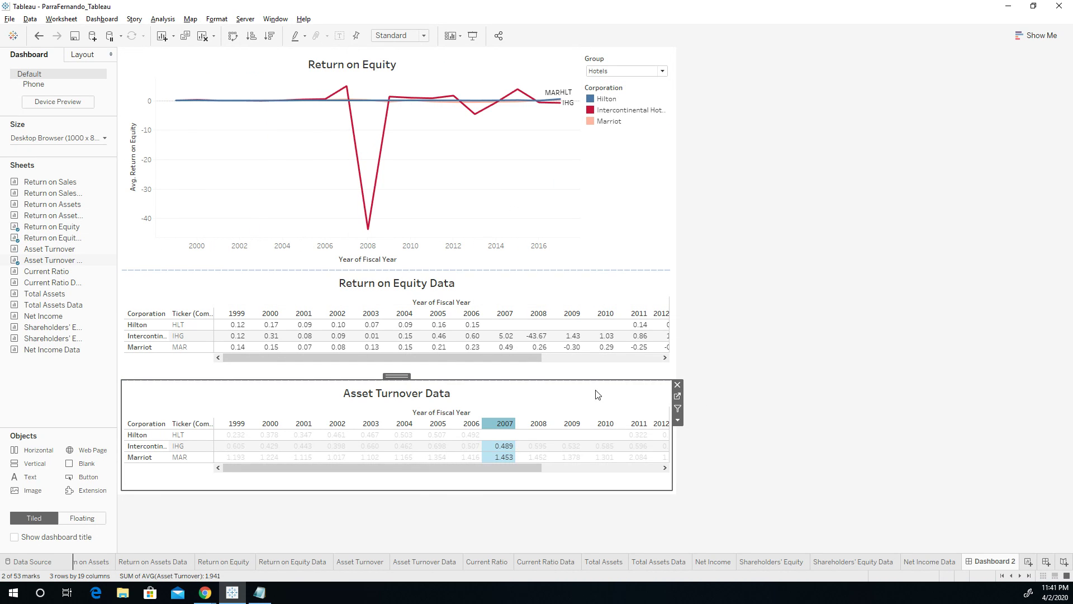
{"action": "left_click", "coordinate": [677, 384]}
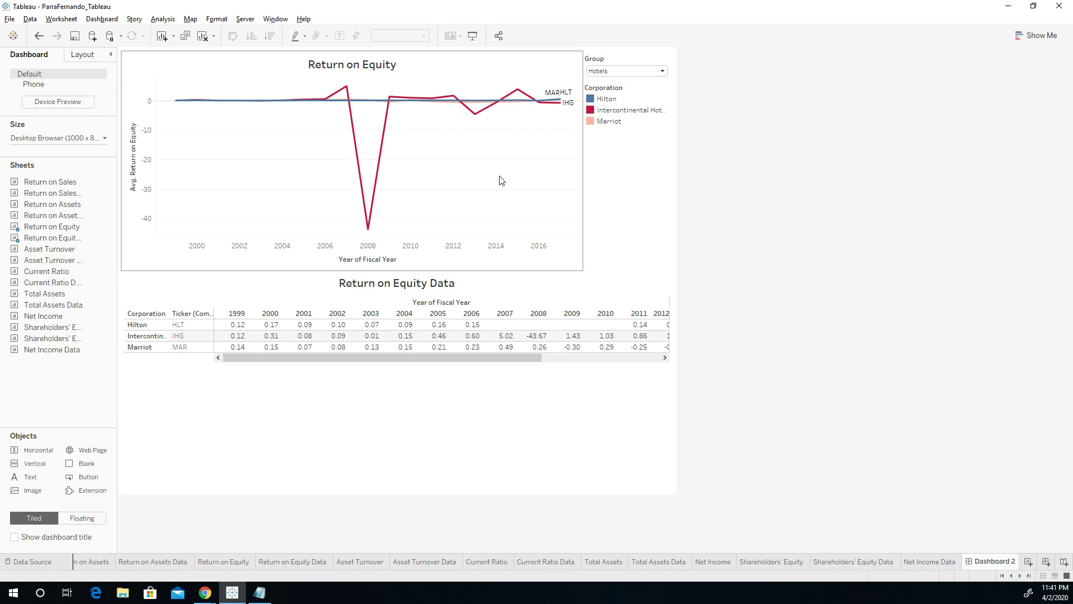
Resize and reposition the Return on Equity chart, then undo back to an empty dashboard
{"action": "left_click", "coordinate": [561, 234]}
{"action": "left_click", "coordinate": [420, 312]}
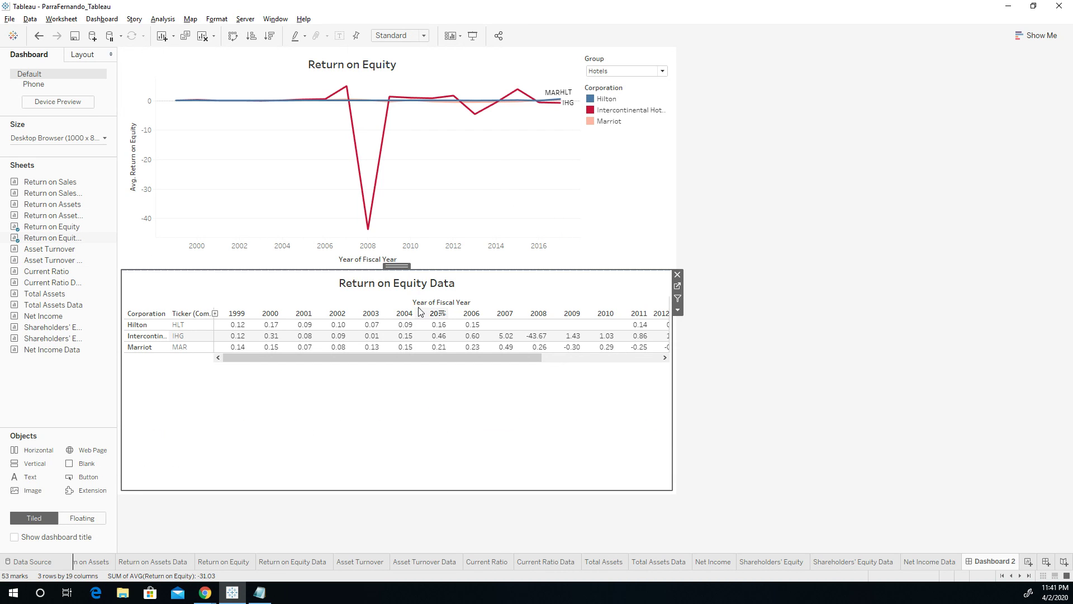
{"action": "left_click_drag", "start_coordinate": [402, 271], "coordinate": [399, 367]}
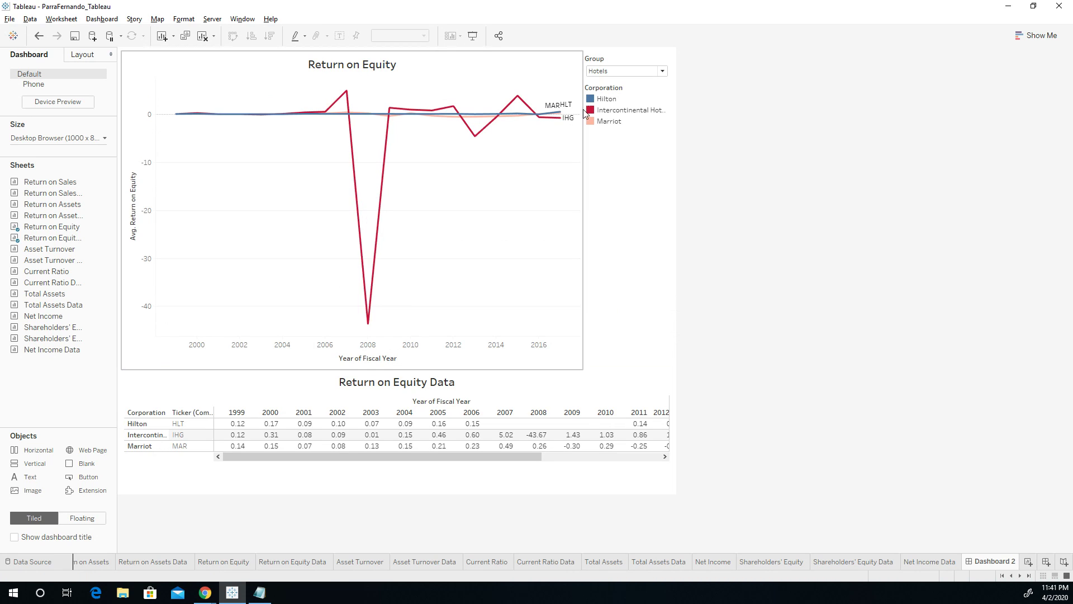
{"action": "left_click", "coordinate": [445, 171]}
{"action": "left_click", "coordinate": [446, 449]}
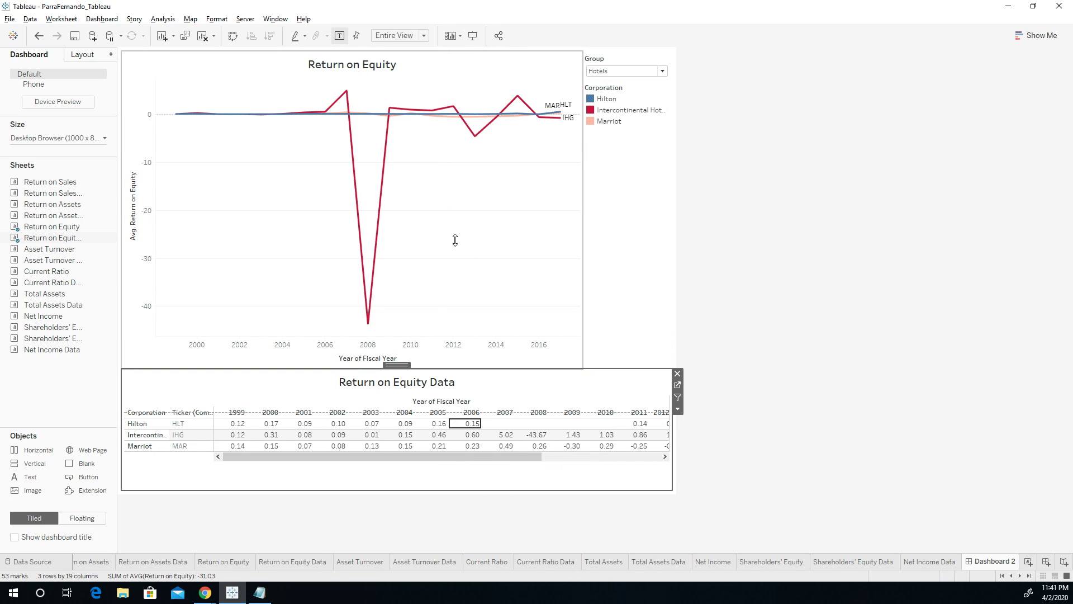
{"action": "left_click", "coordinate": [461, 187]}
{"action": "left_click_drag", "start_coordinate": [360, 53], "coordinate": [379, 403]}
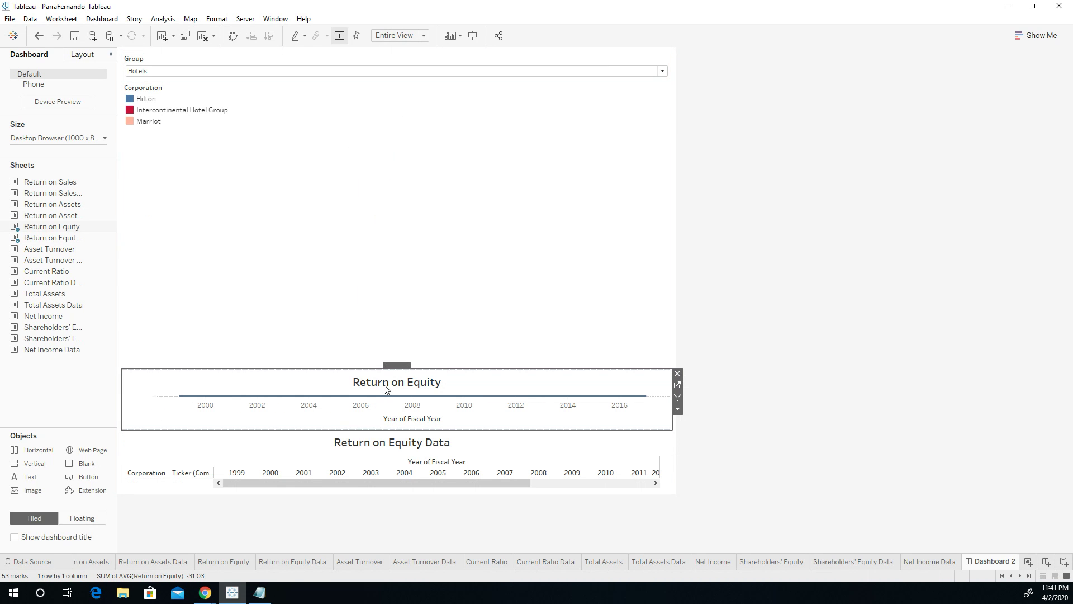
{"action": "left_click_drag", "start_coordinate": [390, 366], "coordinate": [409, 353]}
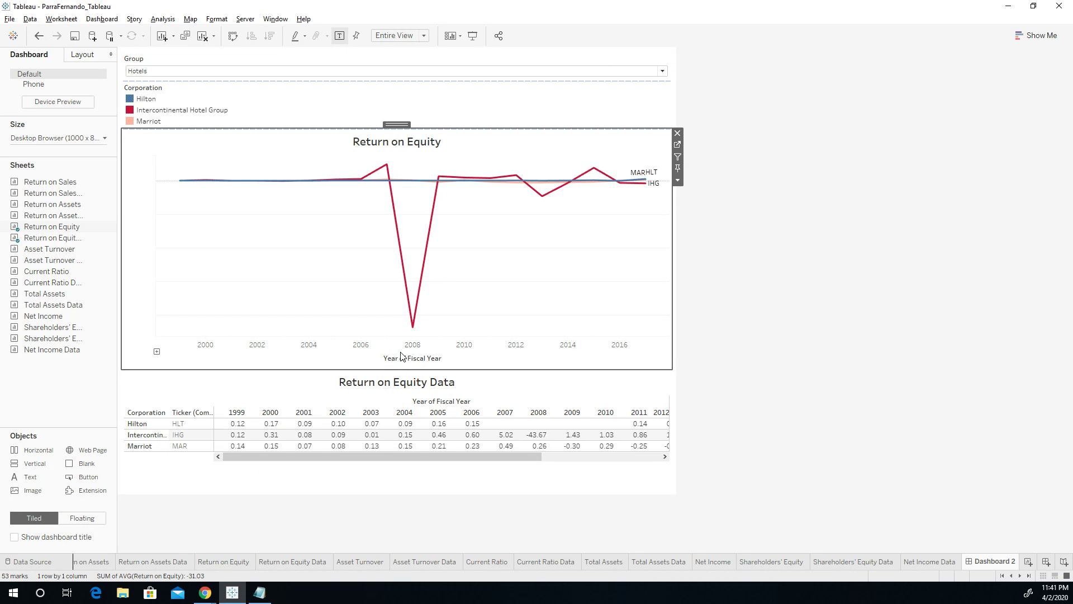
{"action": "key", "text": "ctrl+z"}
{"action": "key", "text": "ctrl+z"}
{"action": "key", "text": "ctrl+z"}
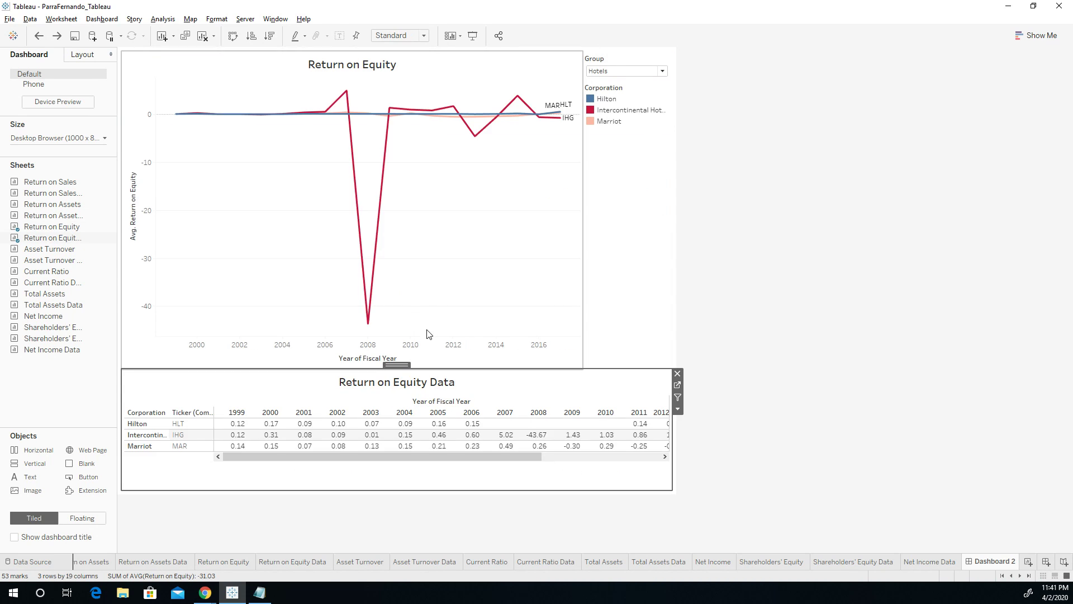
{"action": "key", "text": "ctrl+z"}
{"action": "key", "text": "ctrl+z"}
{"action": "key", "text": "ctrl+z"}
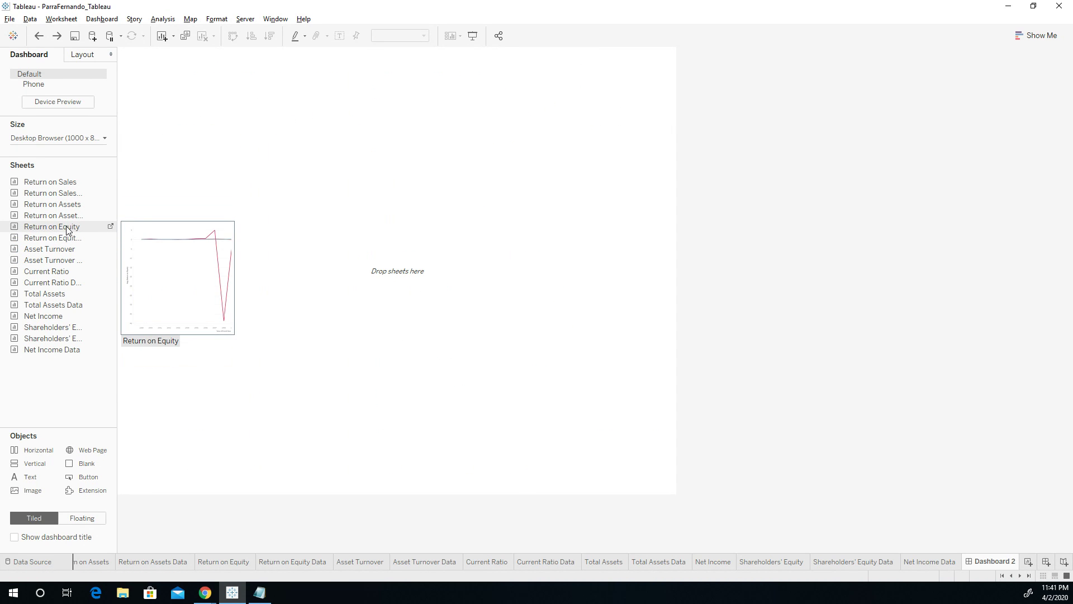
Place the Return on Equity chart on the dashboard with Return on Equity Data below it
{"action": "left_click_drag", "start_coordinate": [67, 230], "coordinate": [286, 184]}
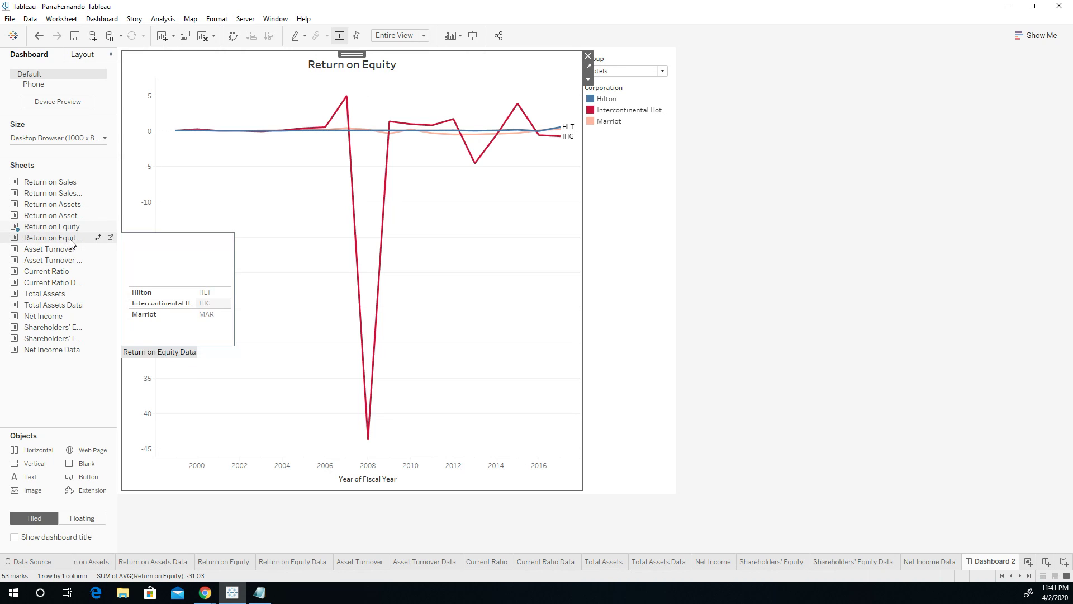
{"action": "left_click_drag", "start_coordinate": [70, 248], "coordinate": [382, 149]}
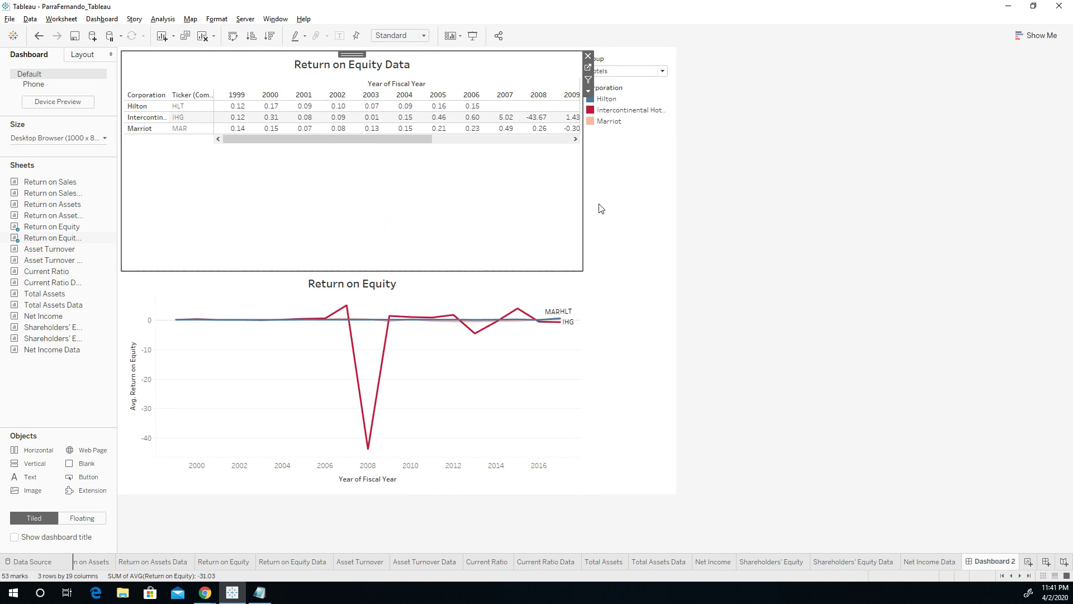
{"action": "mouse_move", "coordinate": [552, 320]}
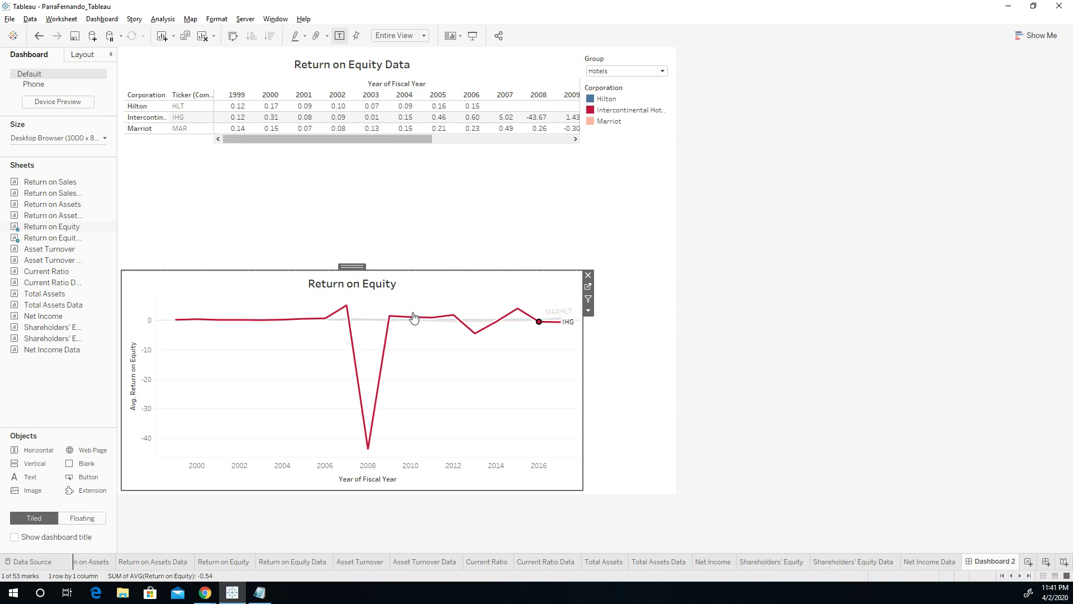
{"action": "mouse_move", "coordinate": [437, 336]}
{"action": "mouse_move", "coordinate": [368, 451]}
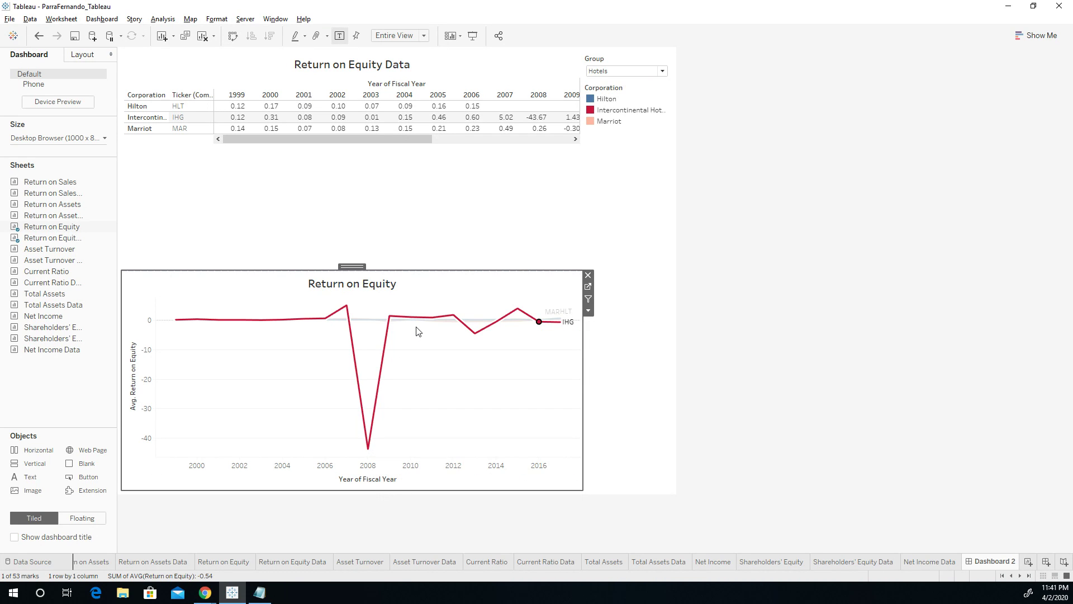
{"action": "key", "text": "ctrl+z"}
{"action": "key", "text": "ctrl+z"}
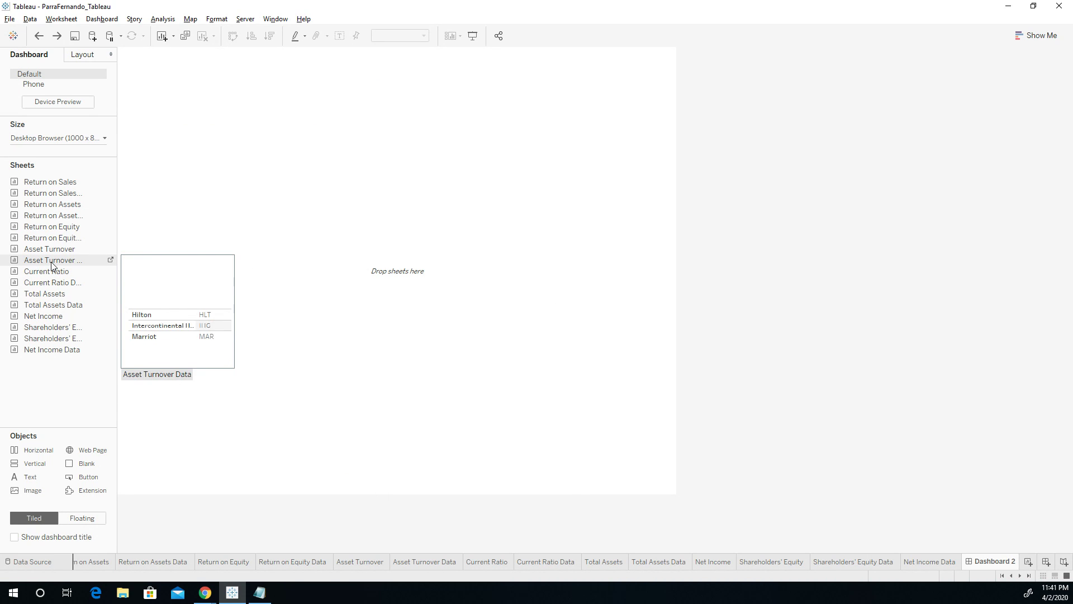
{"action": "left_click_drag", "start_coordinate": [64, 227], "coordinate": [267, 190]}
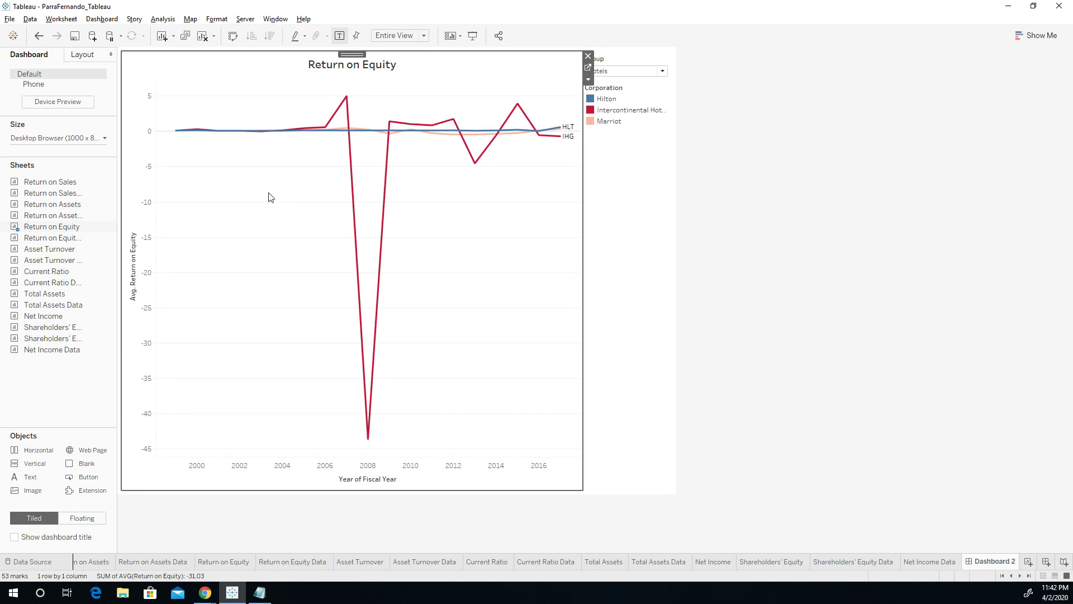
{"action": "left_click_drag", "start_coordinate": [64, 239], "coordinate": [523, 323]}
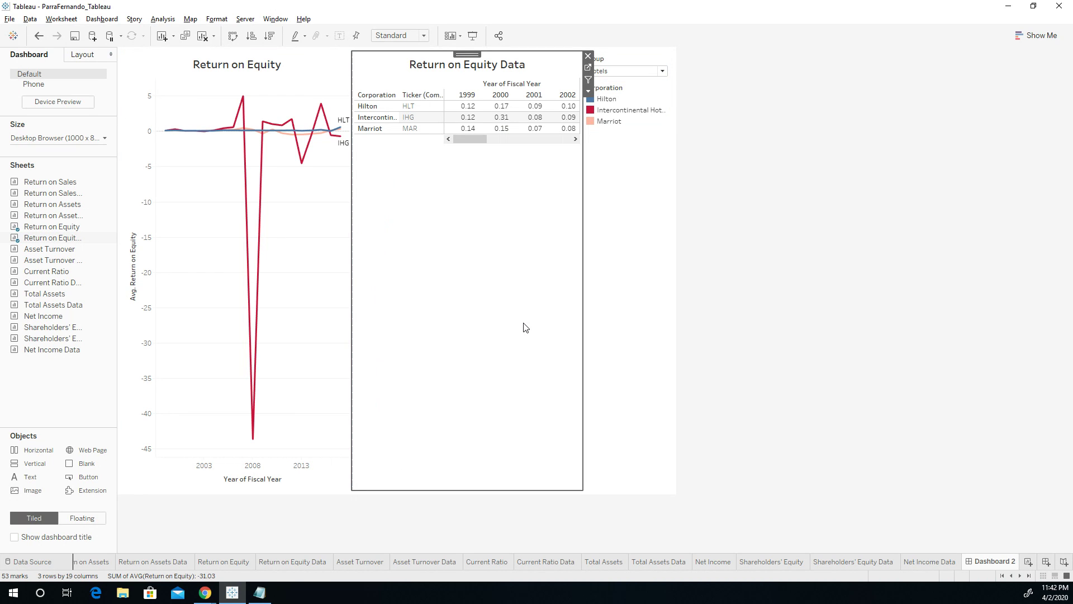
{"action": "key", "text": "ctrl+z"}
{"action": "left_click_drag", "start_coordinate": [53, 238], "coordinate": [324, 381]}
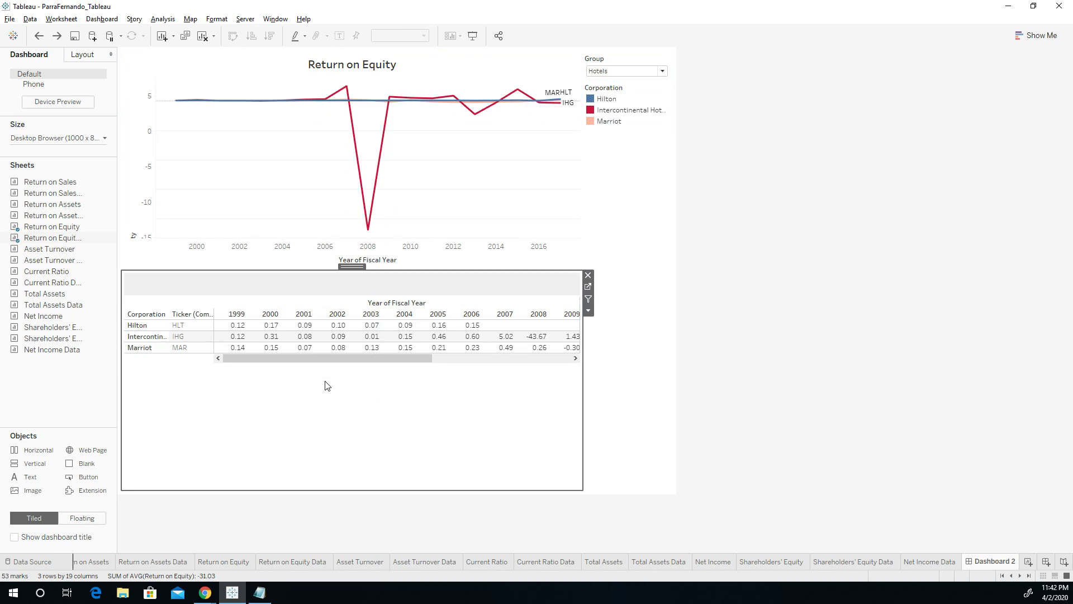
Sort the Return on Equity Data rows by their 2007 values
{"action": "left_click", "coordinate": [637, 319]}
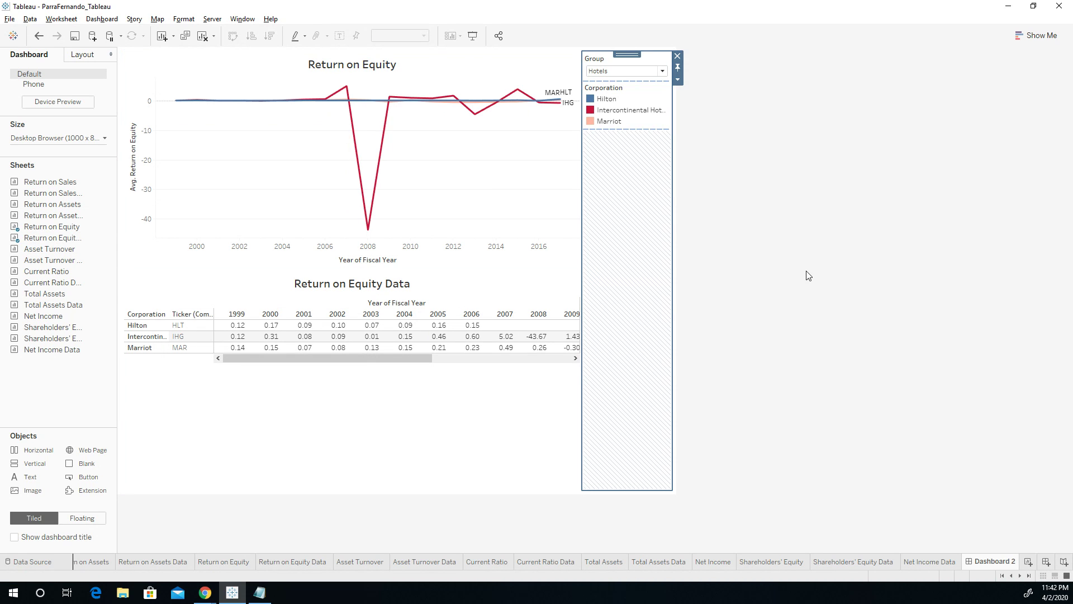
{"action": "left_click", "coordinate": [739, 290]}
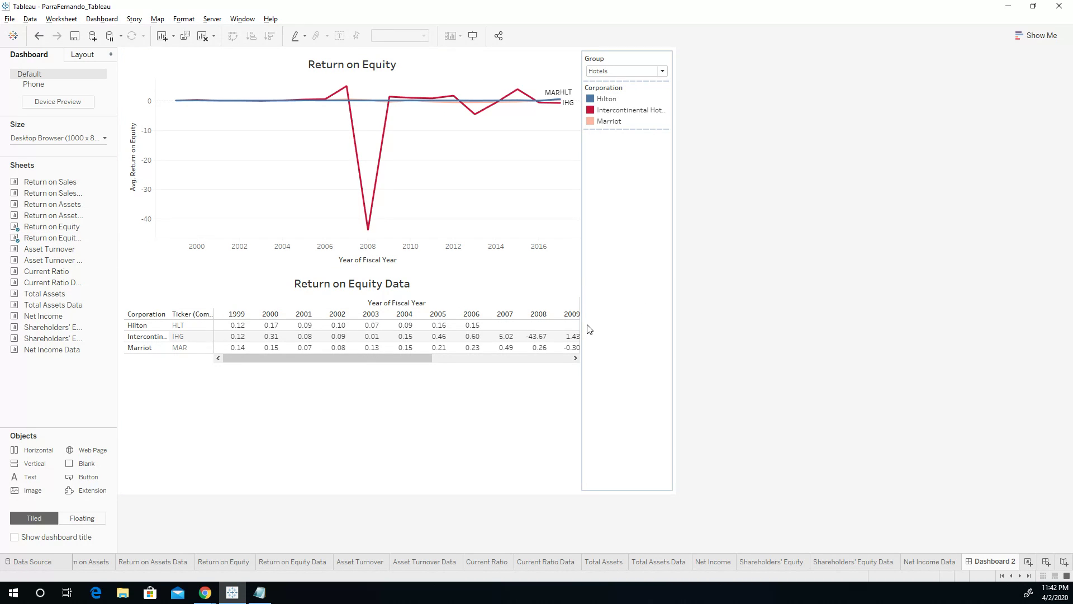
{"action": "left_click", "coordinate": [573, 336]}
{"action": "left_click", "coordinate": [636, 287]}
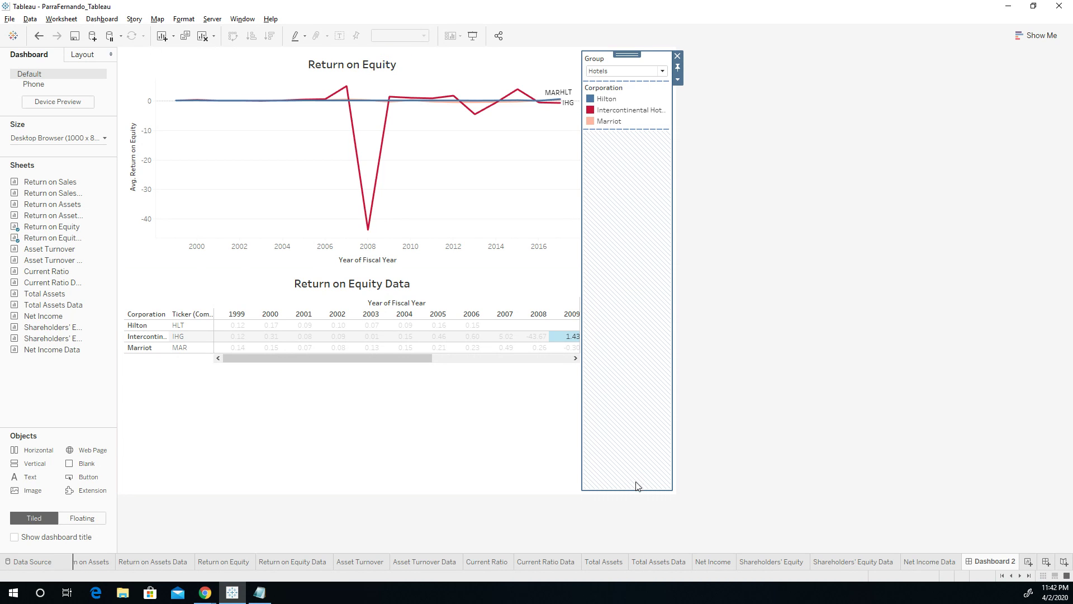
{"action": "left_click", "coordinate": [508, 313]}
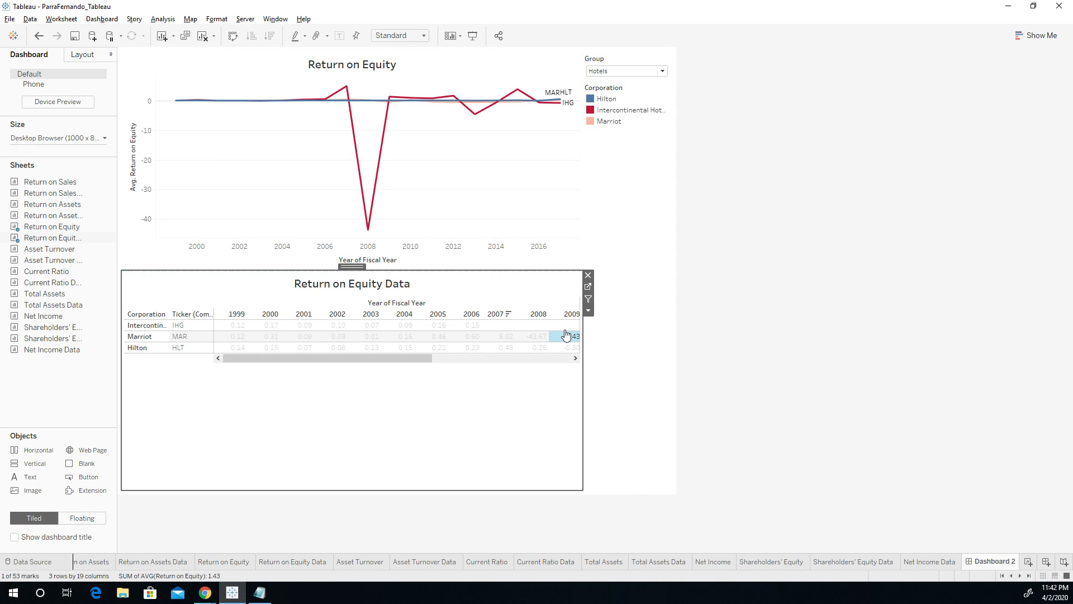
Widen the chart and data table into the legend column, narrowing the legend
{"action": "left_click_drag", "start_coordinate": [582, 364], "coordinate": [696, 366]}
{"action": "left_click", "coordinate": [608, 214]}
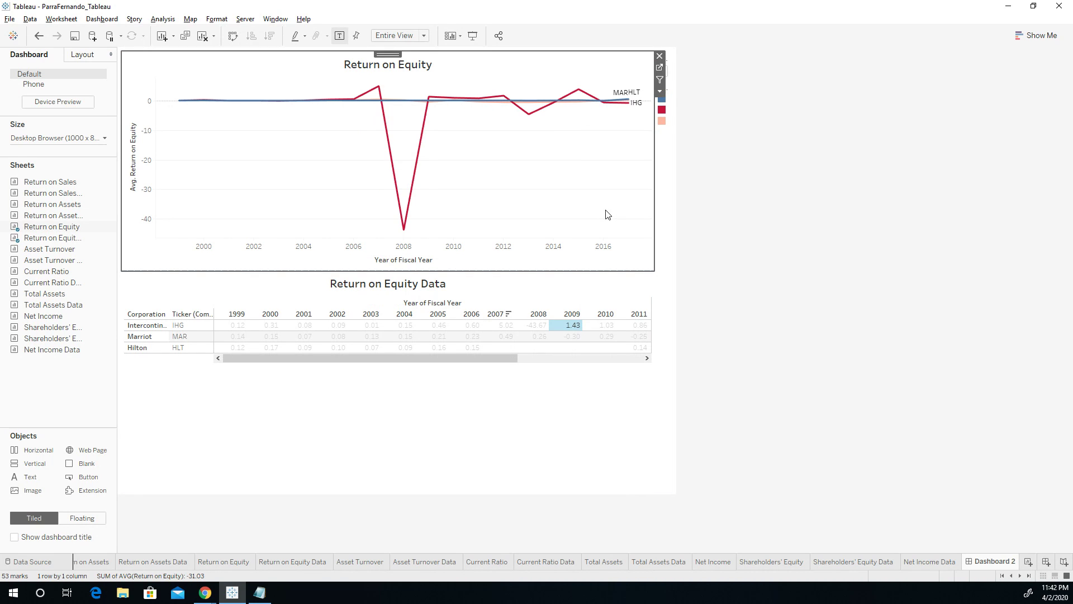
{"action": "key", "text": "ctrl+z"}
{"action": "left_click", "coordinate": [595, 348]}
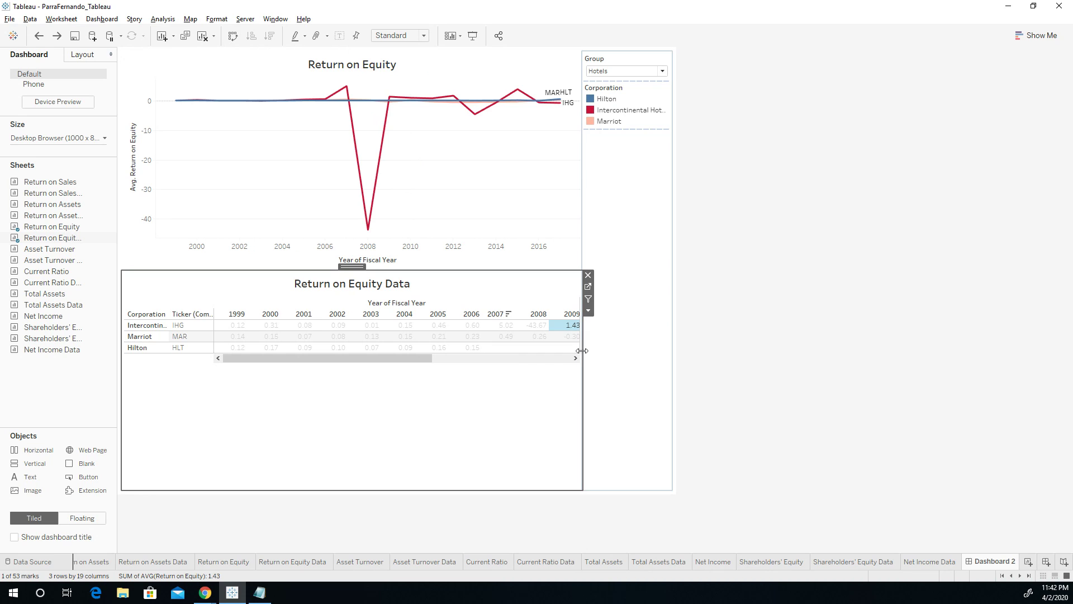
{"action": "left_click_drag", "start_coordinate": [586, 349], "coordinate": [634, 345]}
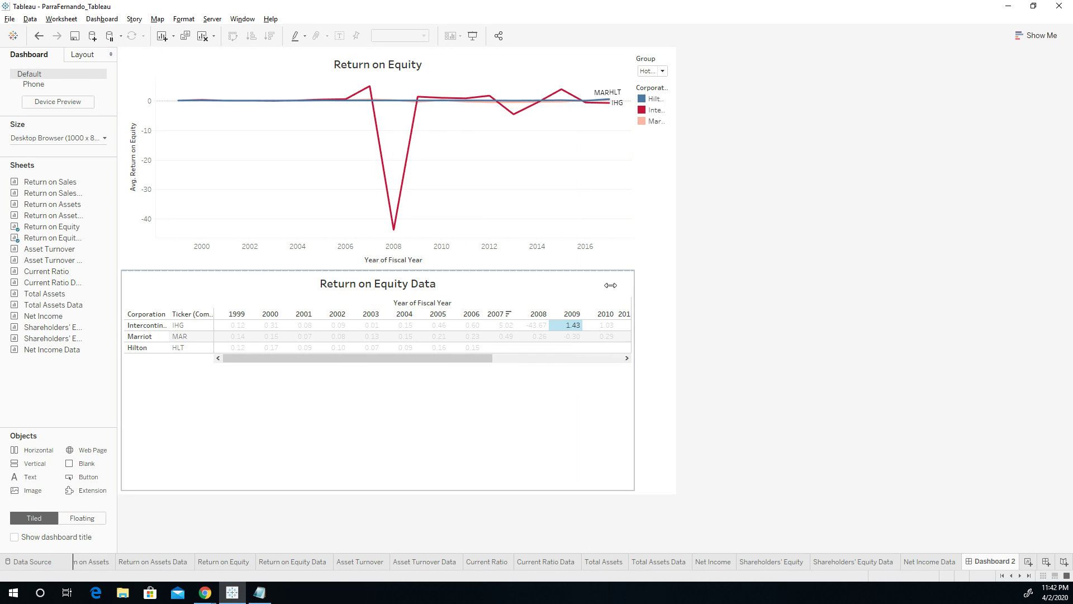
{"action": "left_click", "coordinate": [567, 224]}
{"action": "left_click", "coordinate": [563, 210]}
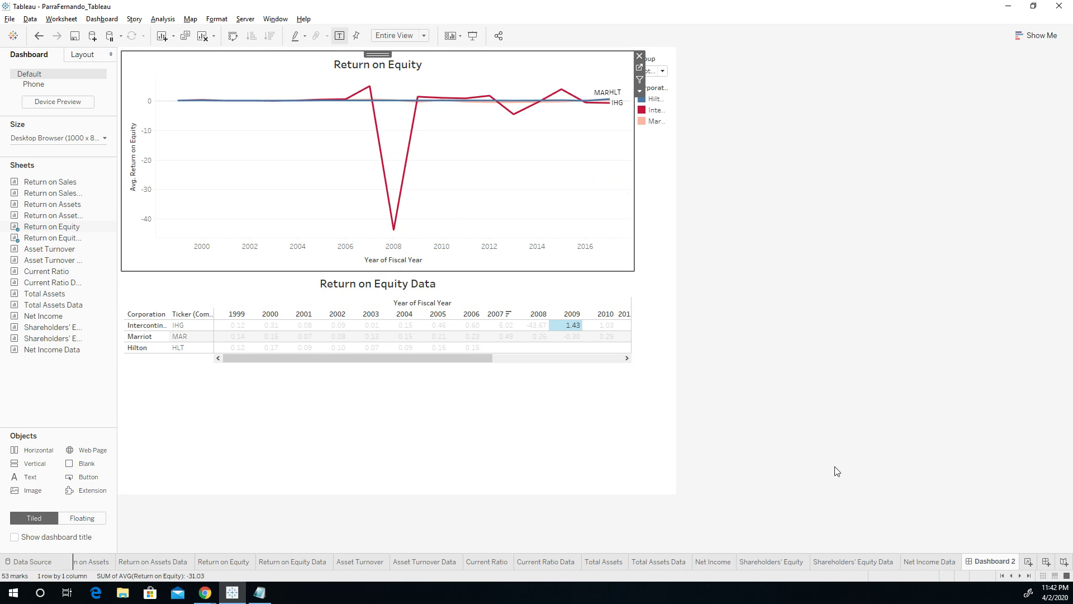
Rename Dashboard 2 to Dash2, move its tab right after Dash1, and add a new blank dashboard
{"action": "double_click", "coordinate": [995, 560]}
{"action": "type", "text": "Dash2"}
{"action": "key", "text": "Return"}
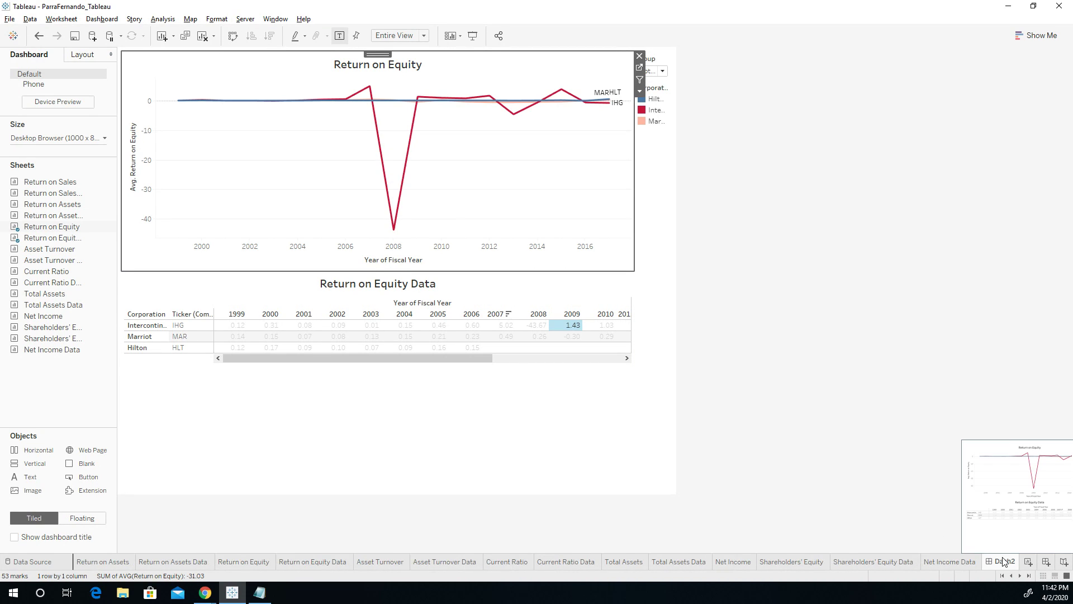
{"action": "mouse_move", "coordinate": [1004, 562]}
{"action": "left_mouse_down"}
{"action": "mouse_move", "coordinate": [291, 593]}
{"action": "mouse_move", "coordinate": [73, 560]}
{"action": "left_mouse_up"}
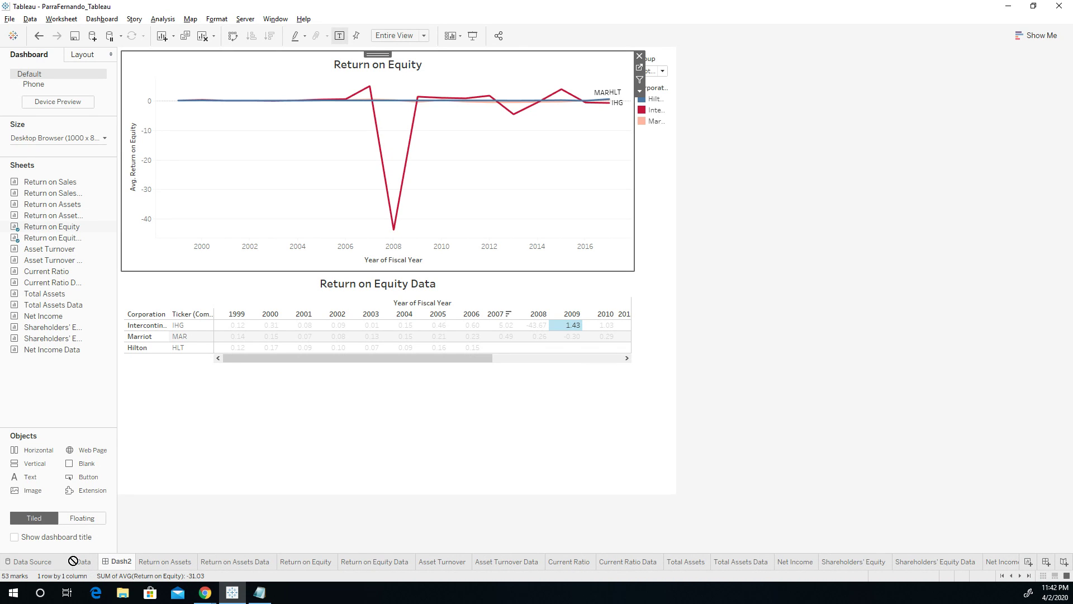
{"action": "left_click", "coordinate": [1003, 577]}
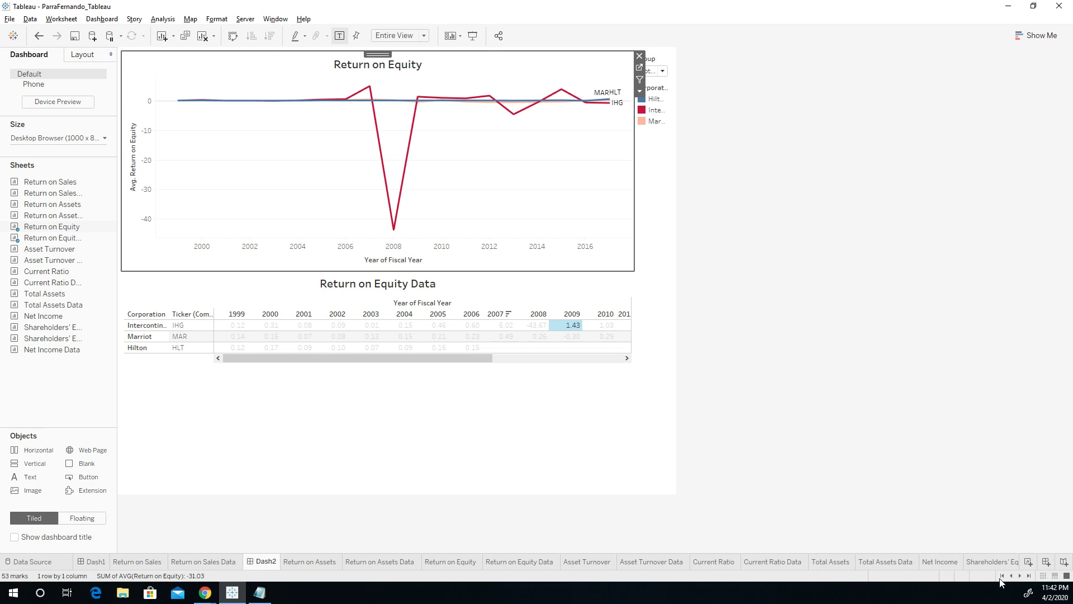
{"action": "left_click_drag", "start_coordinate": [262, 562], "coordinate": [112, 562]}
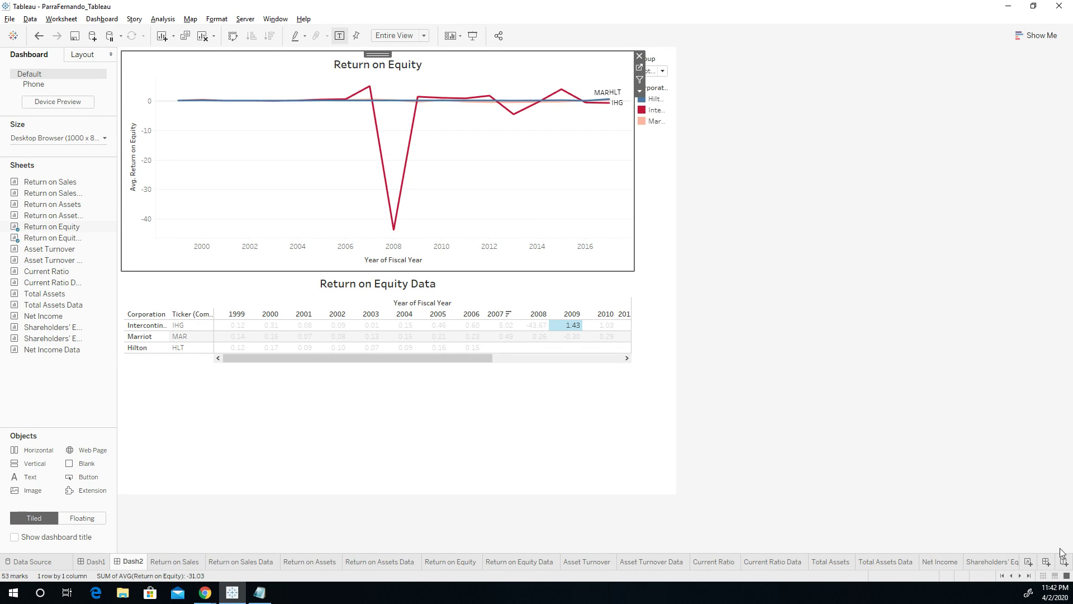
{"action": "left_click", "coordinate": [1047, 562]}
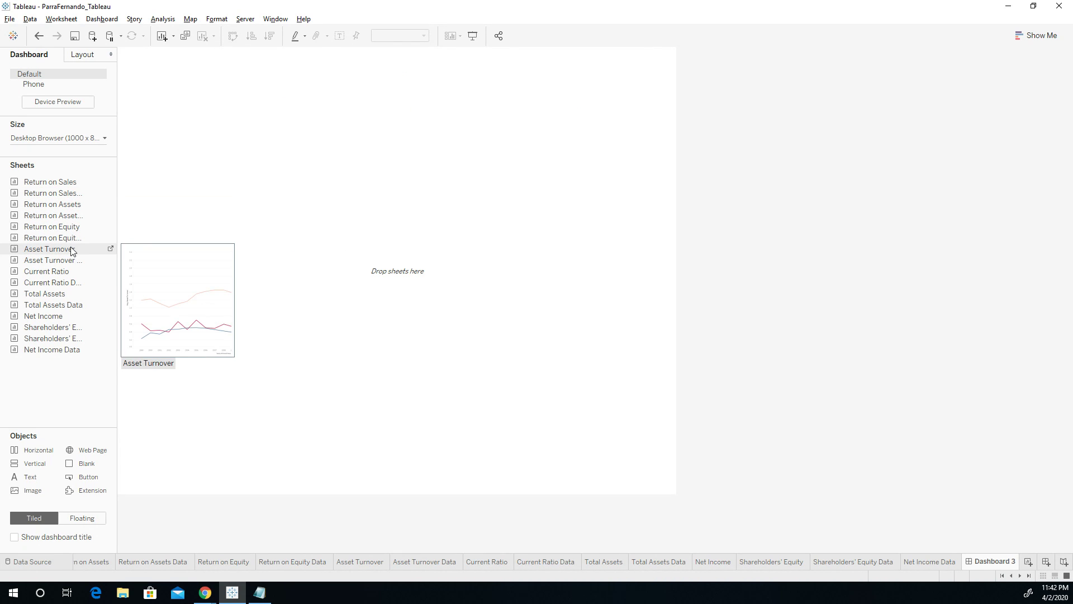
Place Asset Turnover above Asset Turnover Data, lower the divider for a taller chart, and move the tab forward
{"action": "left_click_drag", "start_coordinate": [72, 250], "coordinate": [222, 162]}
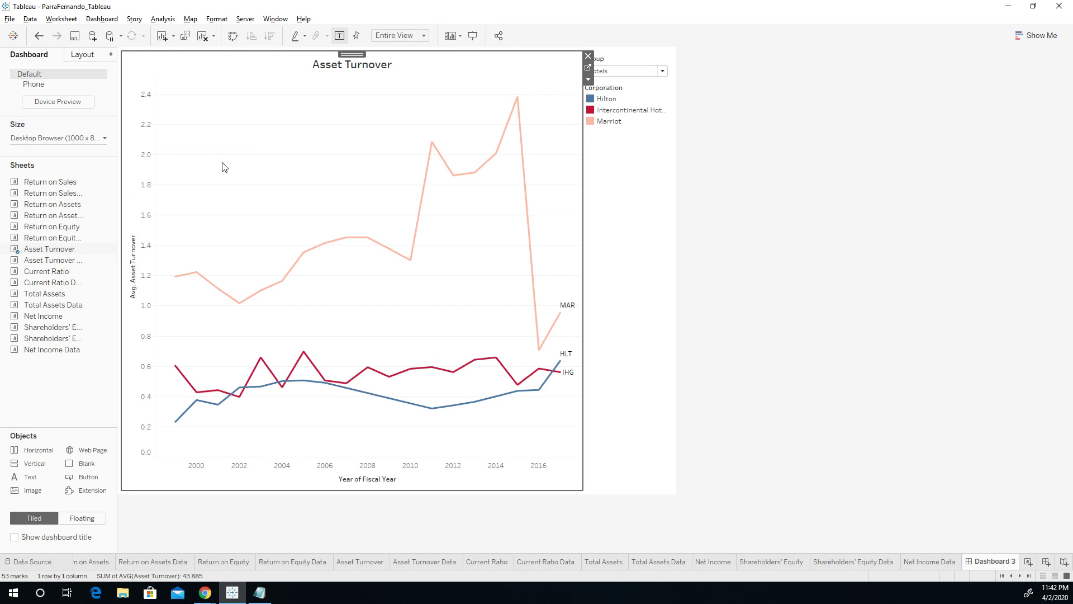
{"action": "left_click_drag", "start_coordinate": [74, 261], "coordinate": [491, 438]}
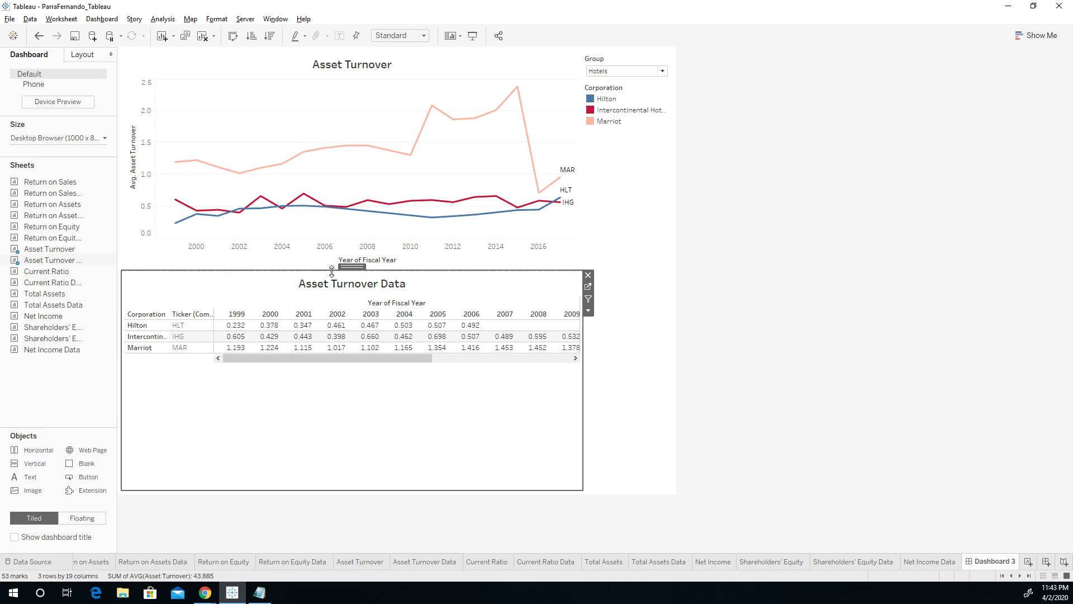
{"action": "left_click_drag", "start_coordinate": [335, 270], "coordinate": [339, 366]}
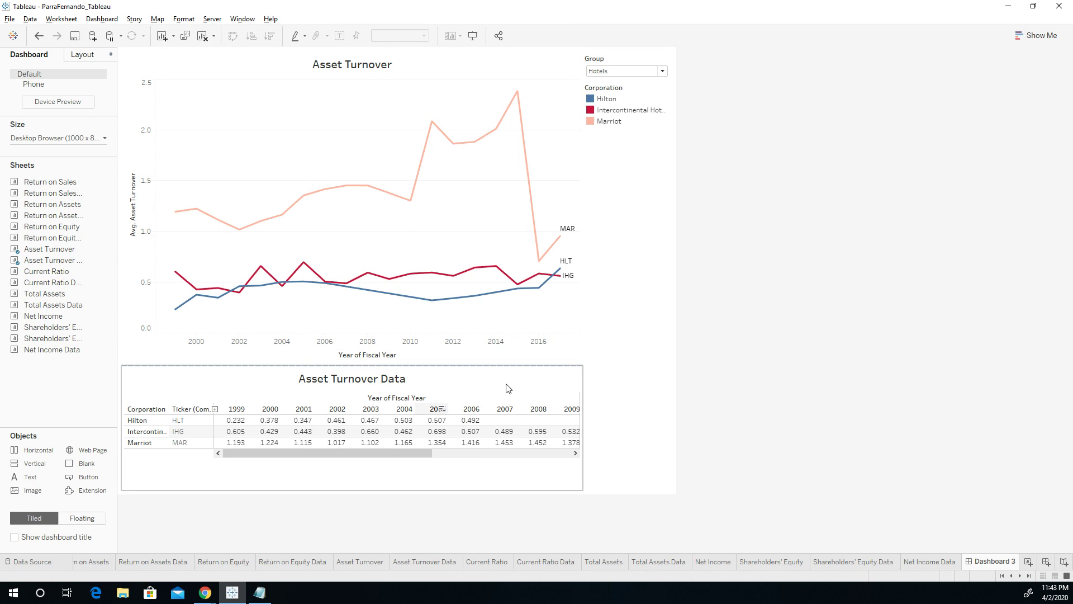
{"action": "left_click_drag", "start_coordinate": [454, 366], "coordinate": [486, 373]}
{"action": "left_click", "coordinate": [615, 380]}
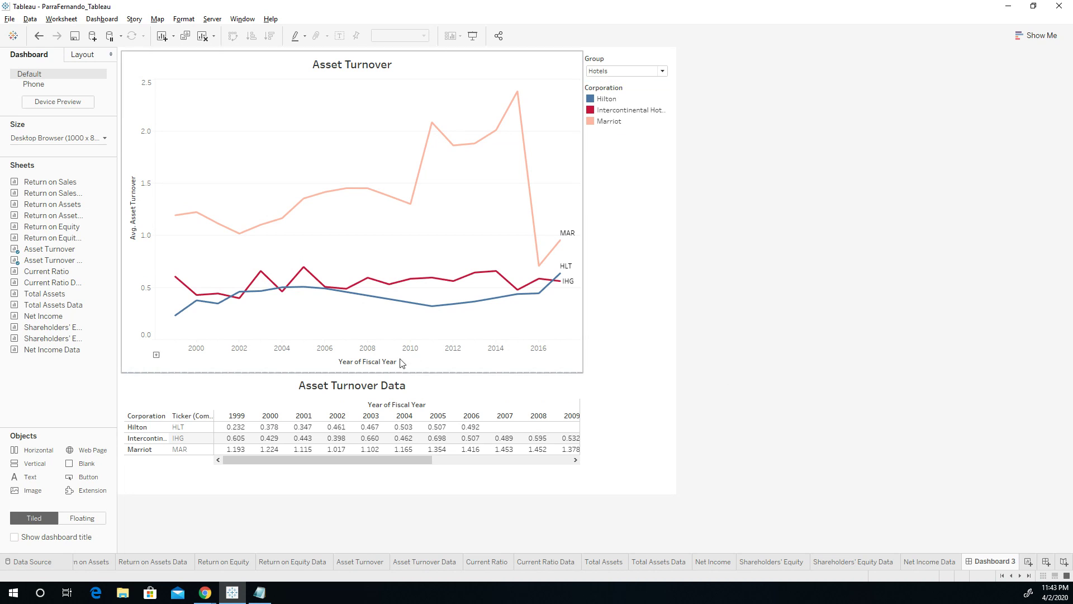
{"action": "left_click", "coordinate": [833, 534]}
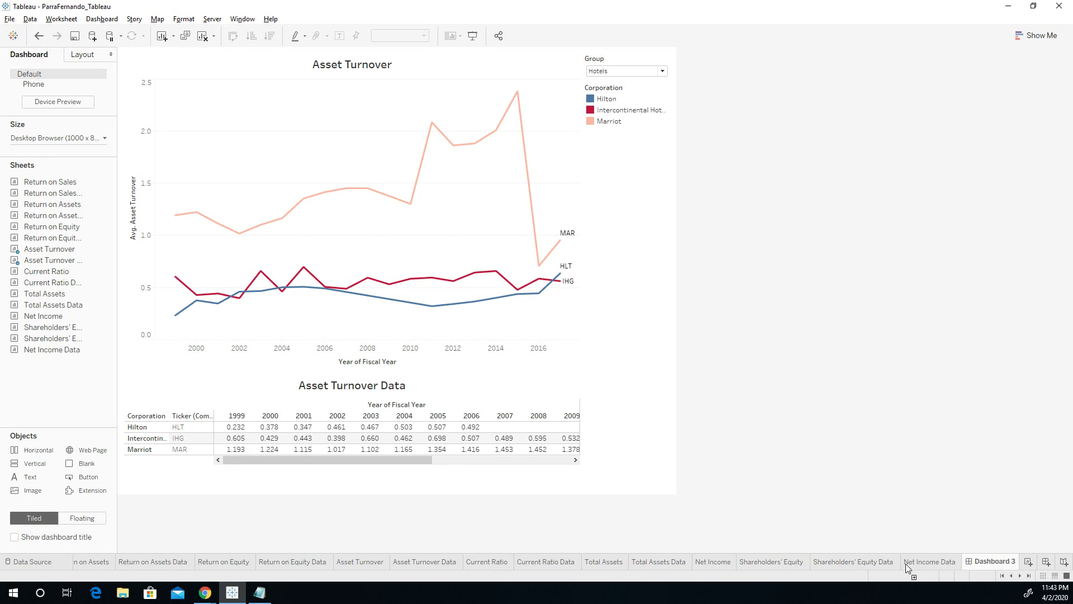
{"action": "left_click_drag", "start_coordinate": [905, 565], "coordinate": [96, 564]}
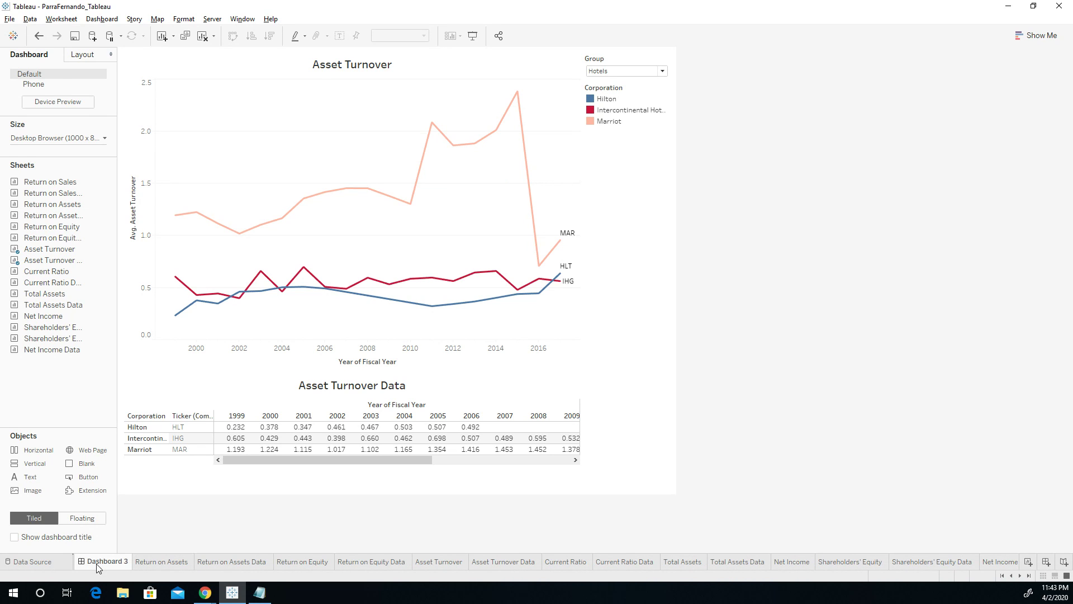
{"action": "left_click", "coordinate": [1001, 578]}
Put Dashboard 3 after Dash2 and make Dash2's Return on Equity chart taller
{"action": "left_click_drag", "start_coordinate": [312, 567], "coordinate": [165, 566]}
{"action": "left_click", "coordinate": [140, 564]}
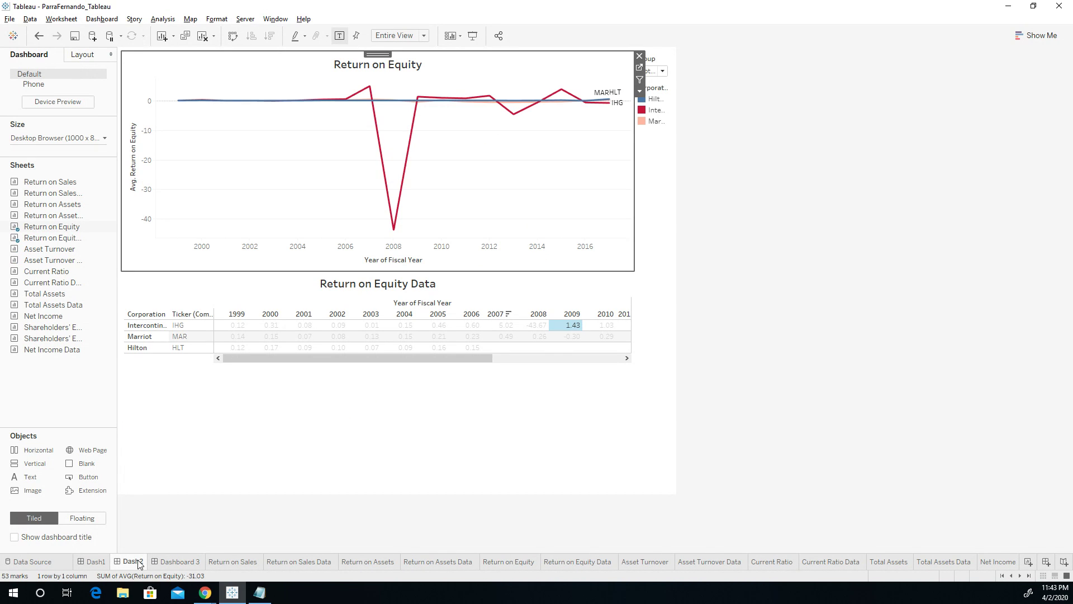
{"action": "left_click", "coordinate": [371, 346]}
{"action": "left_click_drag", "start_coordinate": [387, 272], "coordinate": [381, 382]}
{"action": "left_click", "coordinate": [381, 373]}
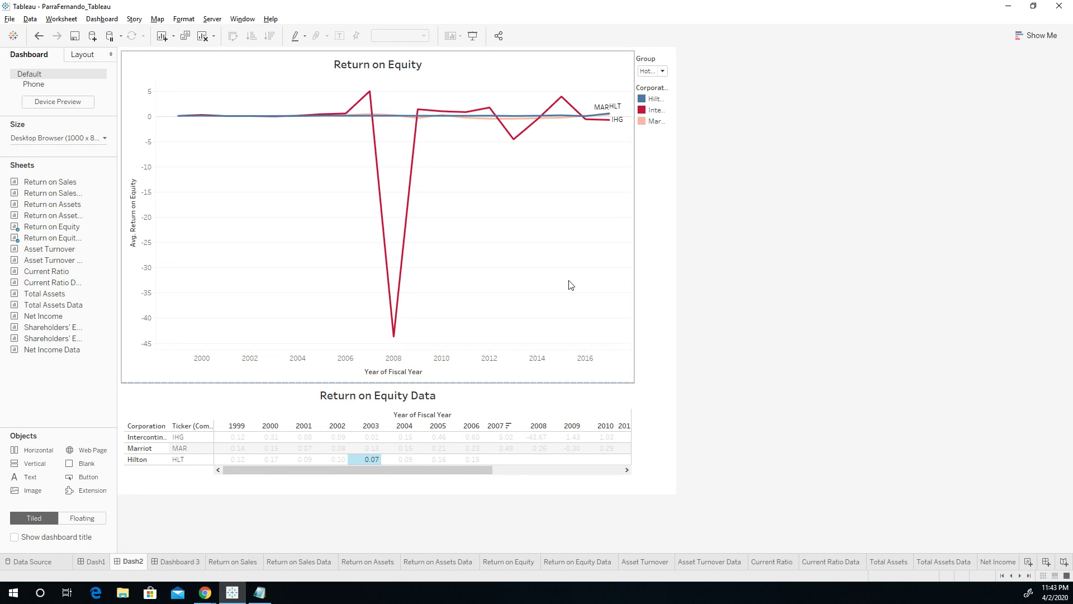
{"action": "left_click", "coordinate": [576, 309]}
Check the Marriot row in Dash2's data table, then go to the Return on Equity Data worksheet
{"action": "left_click", "coordinate": [432, 471]}
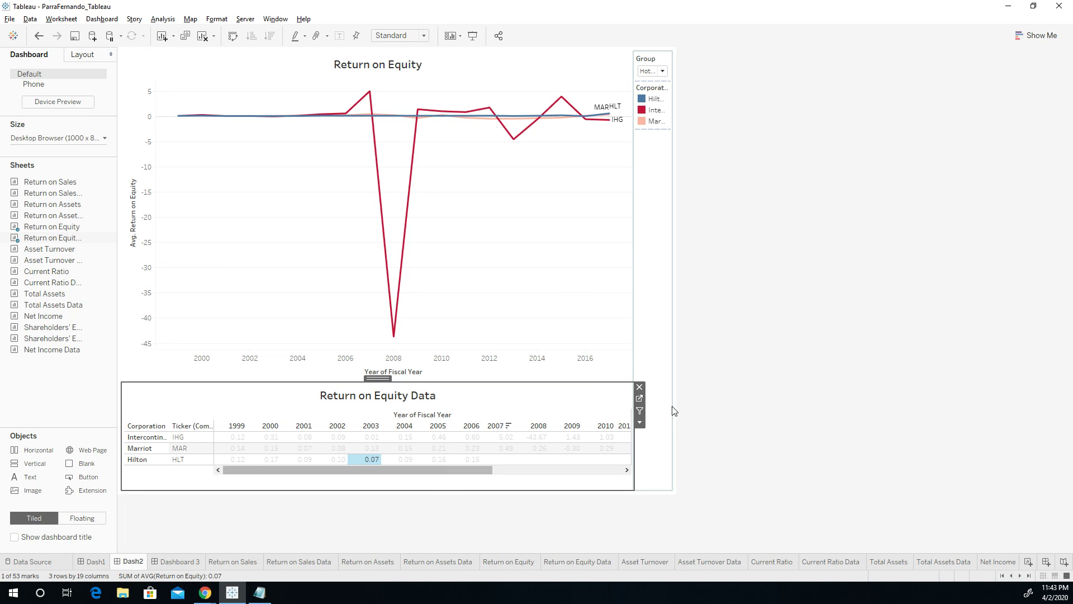
{"action": "left_click", "coordinate": [180, 448]}
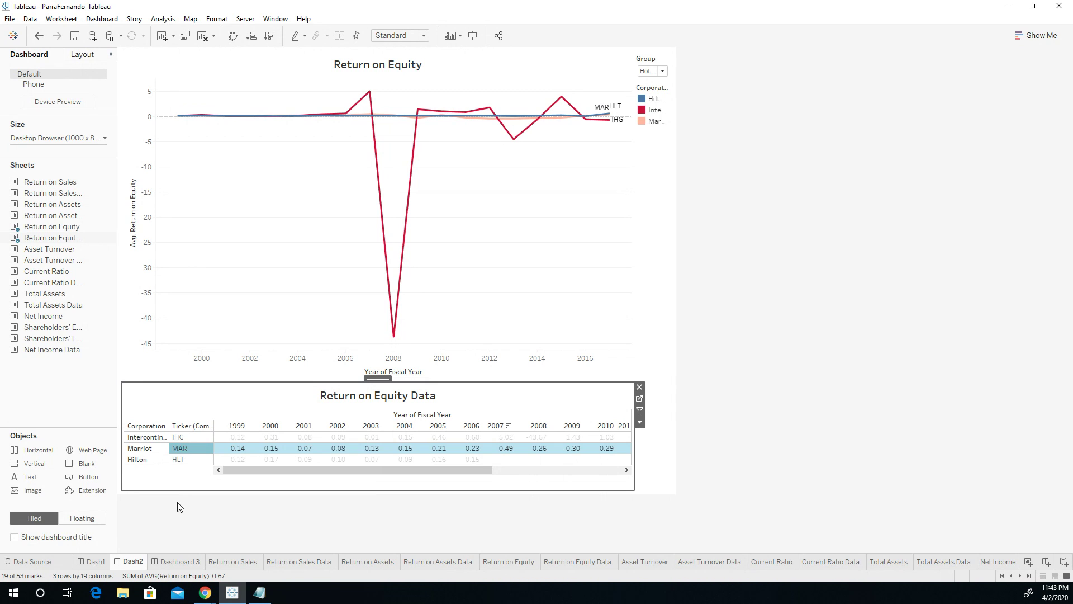
{"action": "left_click", "coordinate": [185, 430]}
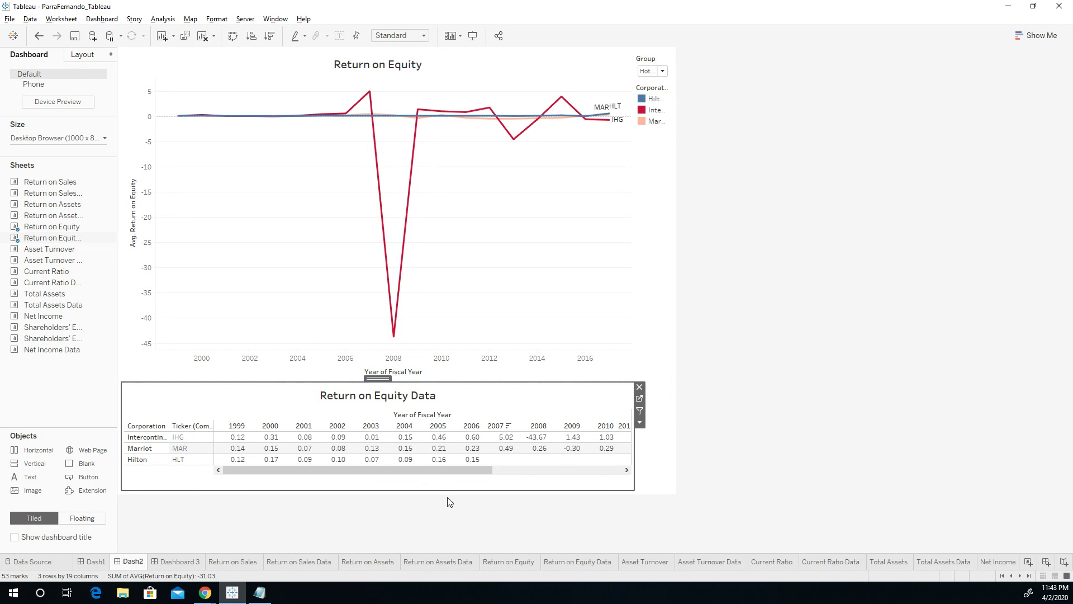
{"action": "left_click", "coordinate": [579, 561]}
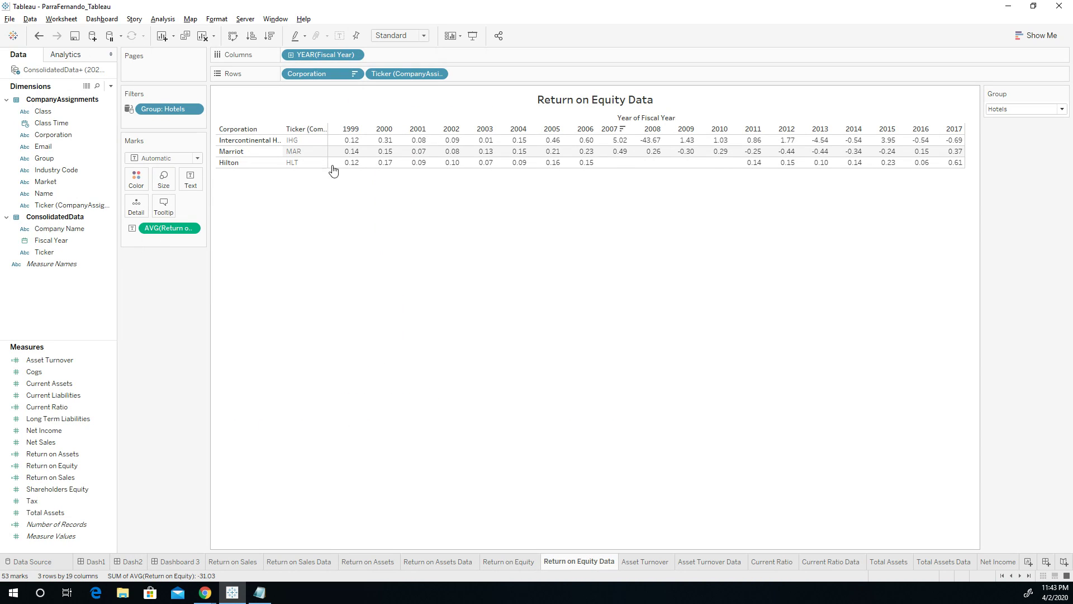
Drop the Ticker field from the Return on Equity Data table and review Dash2 and Dashboard 3
{"action": "left_click_drag", "start_coordinate": [170, 228], "coordinate": [190, 348]}
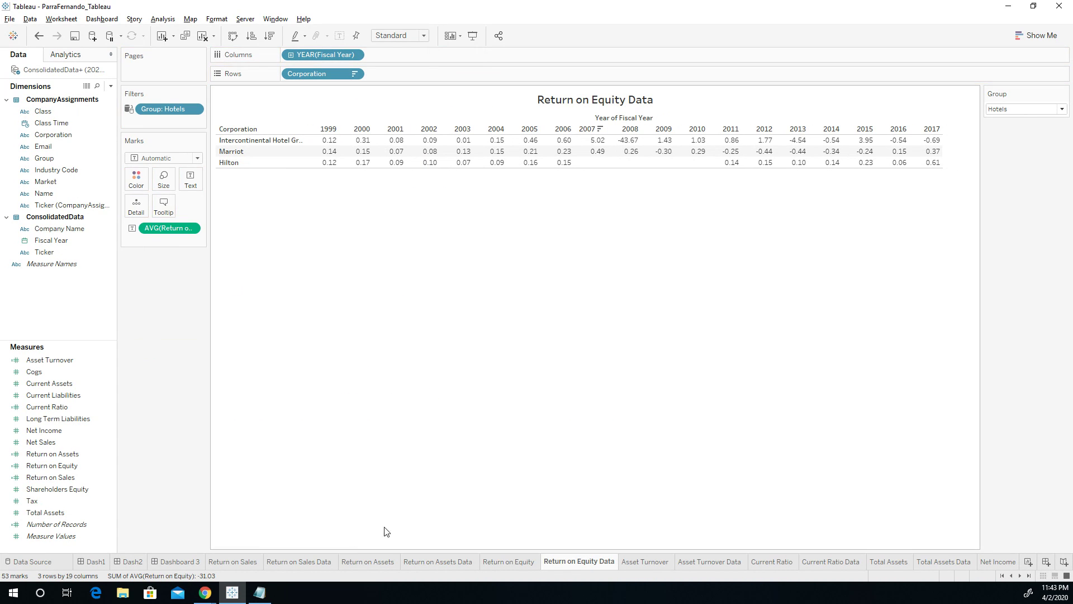
{"action": "left_click", "coordinate": [171, 562]}
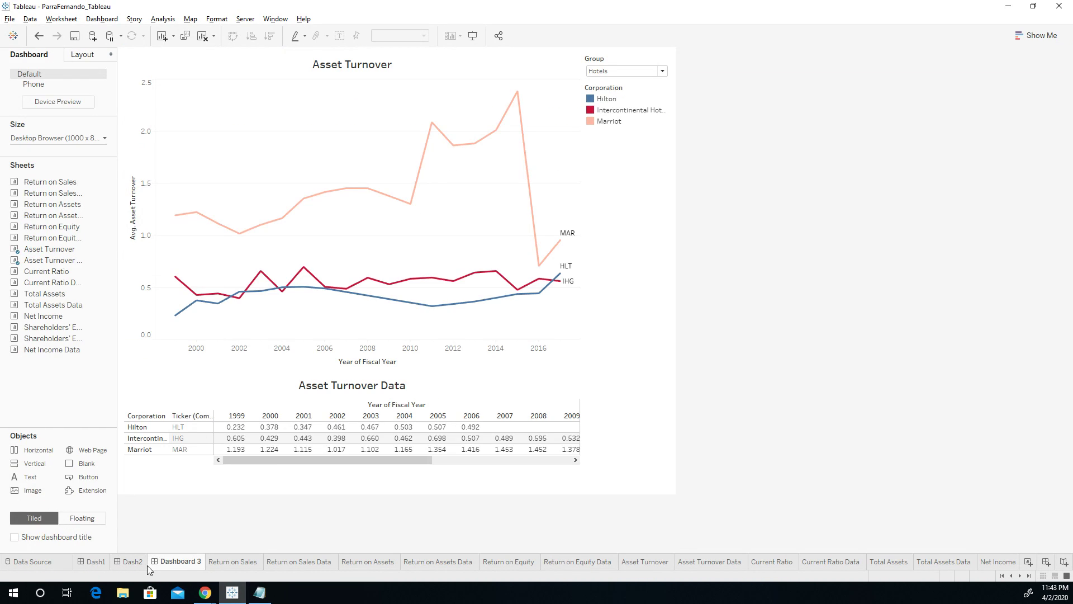
{"action": "left_click", "coordinate": [129, 565]}
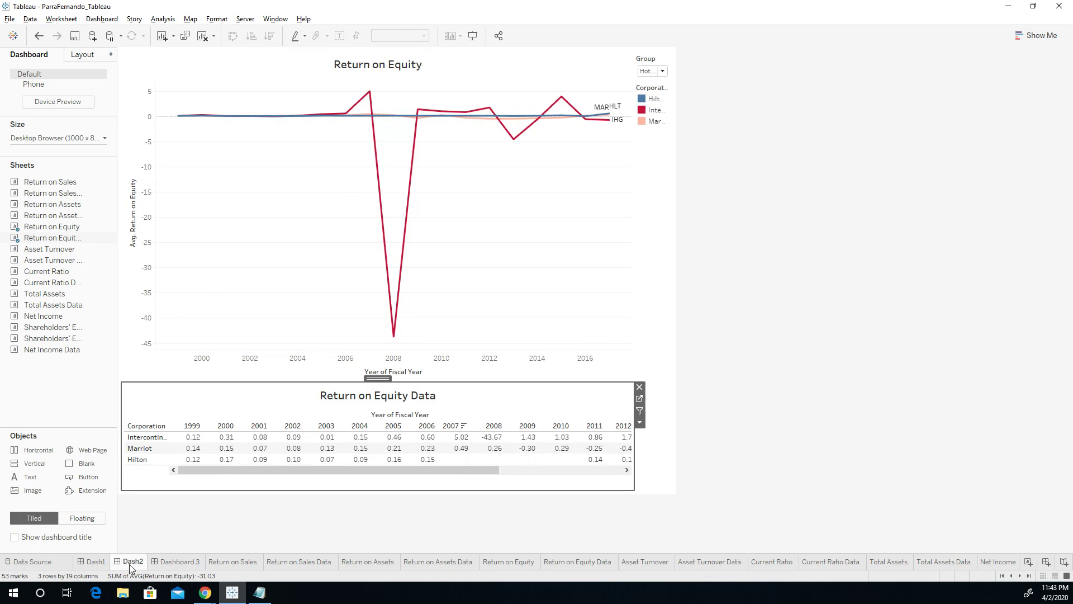
{"action": "left_click", "coordinate": [175, 563]}
{"action": "left_click", "coordinate": [832, 562]}
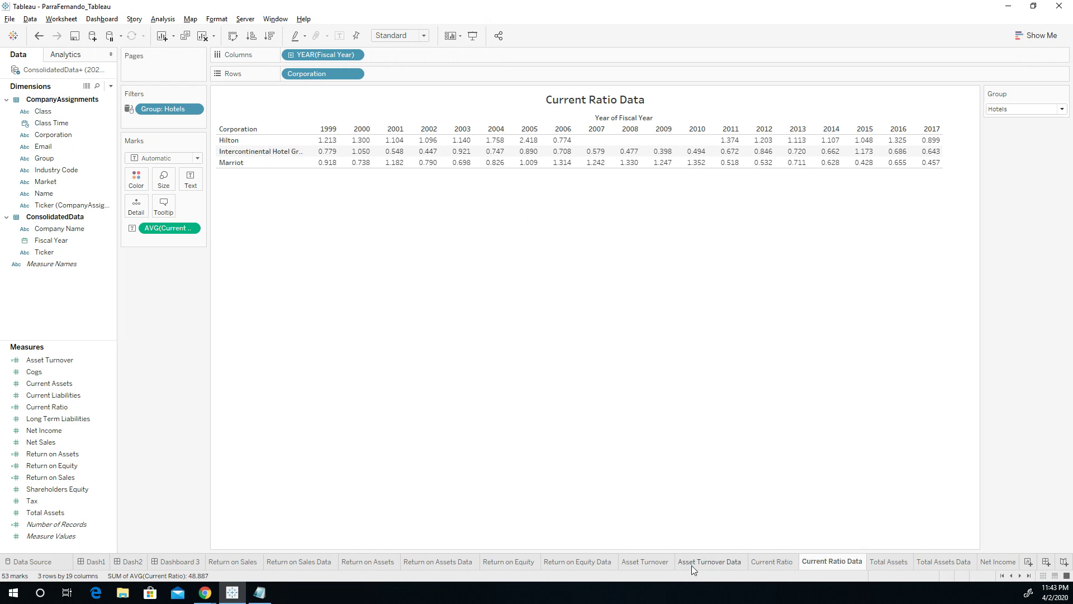
{"action": "left_click", "coordinate": [552, 562]}
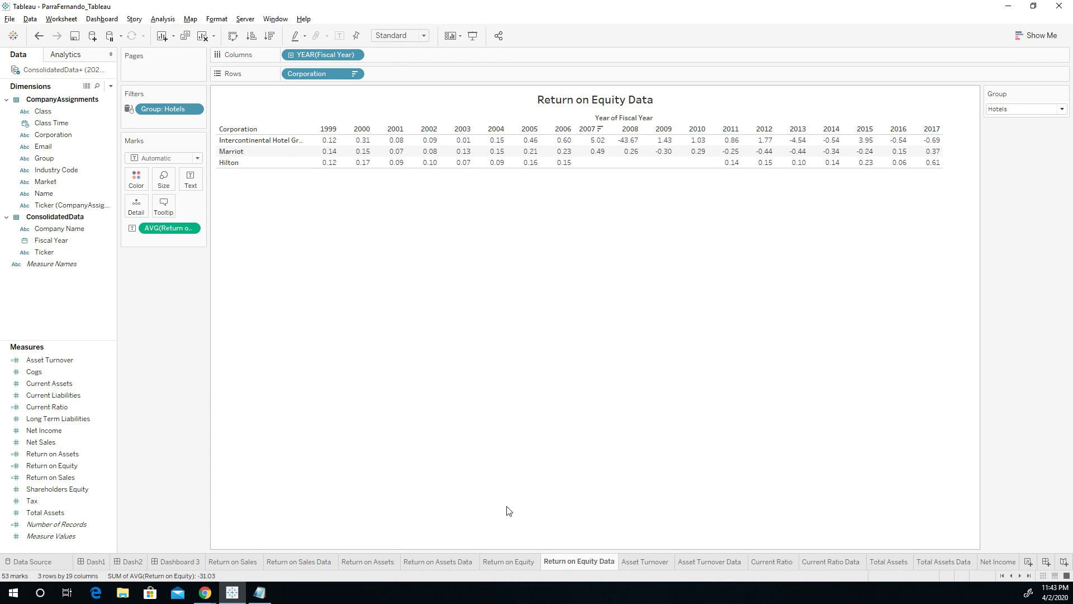
Remove the Ticker column from the Return on Assets, Return on Sales and Asset Turnover data tables
{"action": "left_click", "coordinate": [454, 563]}
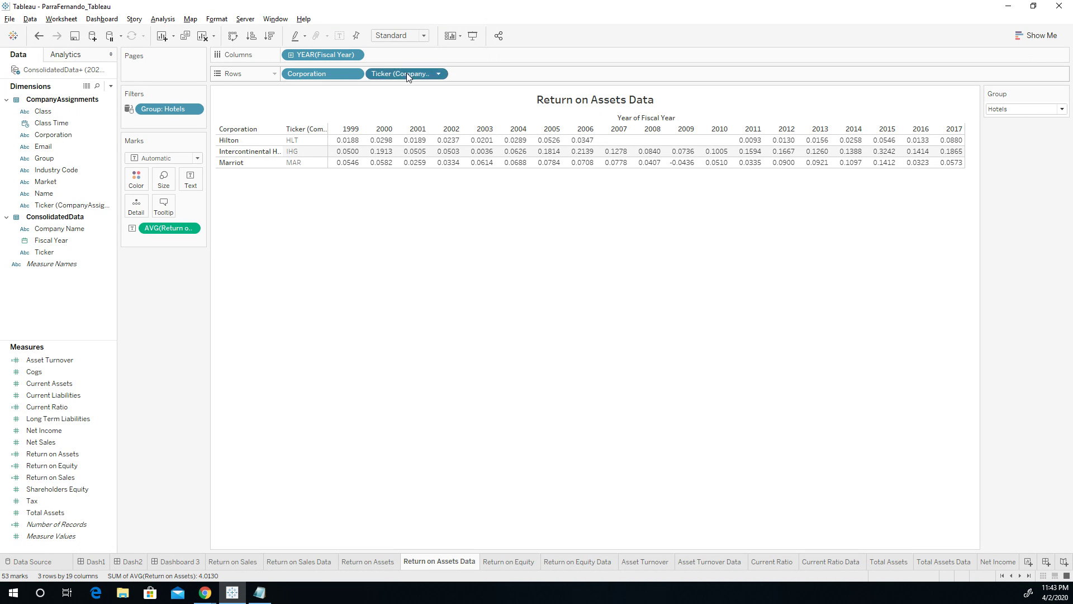
{"action": "left_click_drag", "start_coordinate": [407, 73], "coordinate": [163, 349]}
{"action": "left_click", "coordinate": [302, 562]}
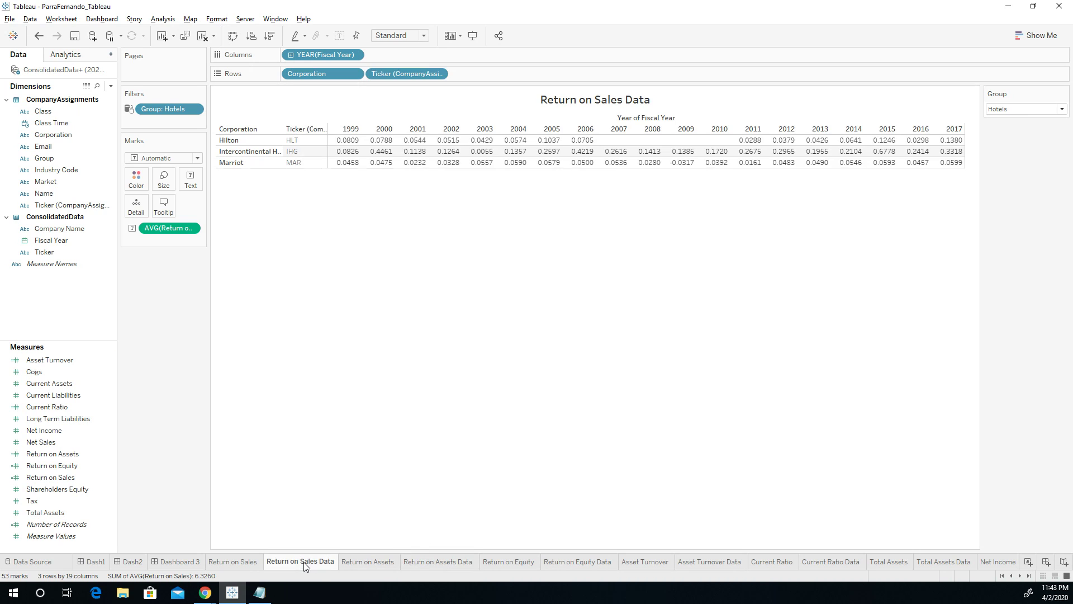
{"action": "left_click_drag", "start_coordinate": [385, 80], "coordinate": [159, 347]}
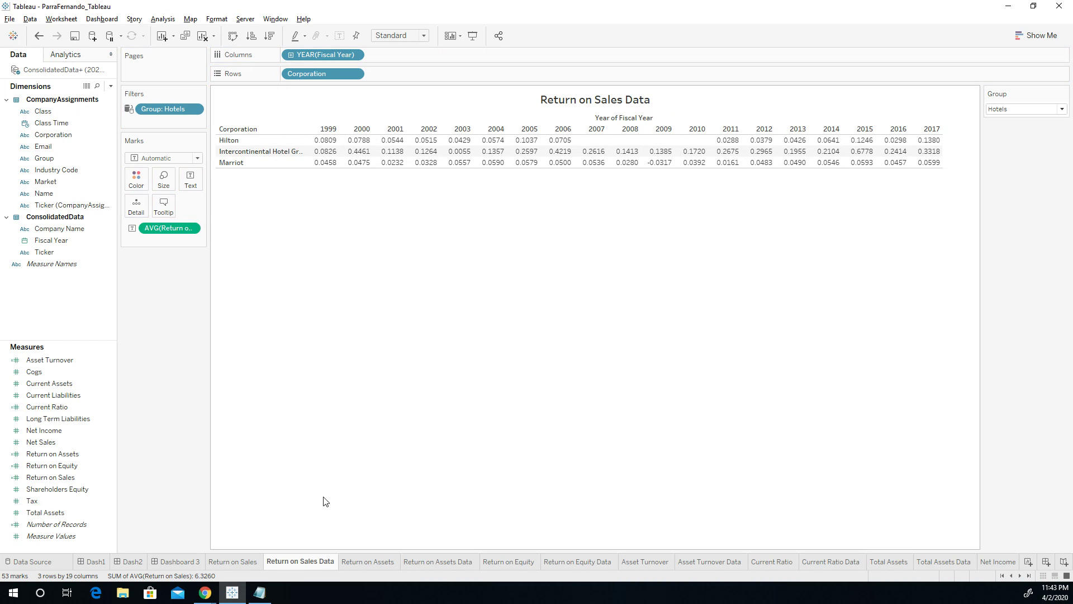
{"action": "left_click", "coordinate": [165, 561]}
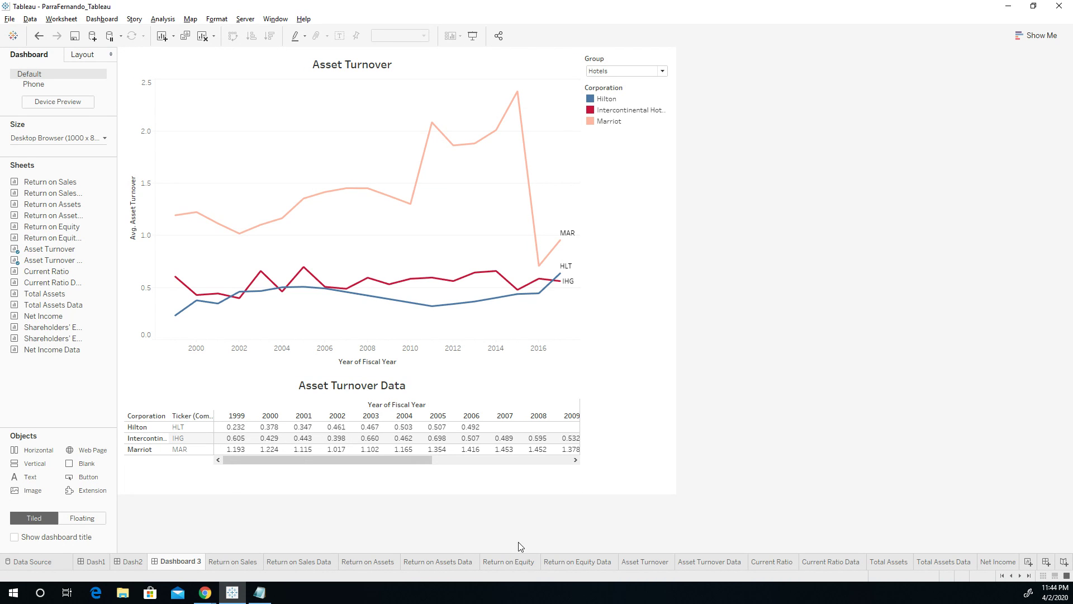
{"action": "left_click", "coordinate": [645, 562]}
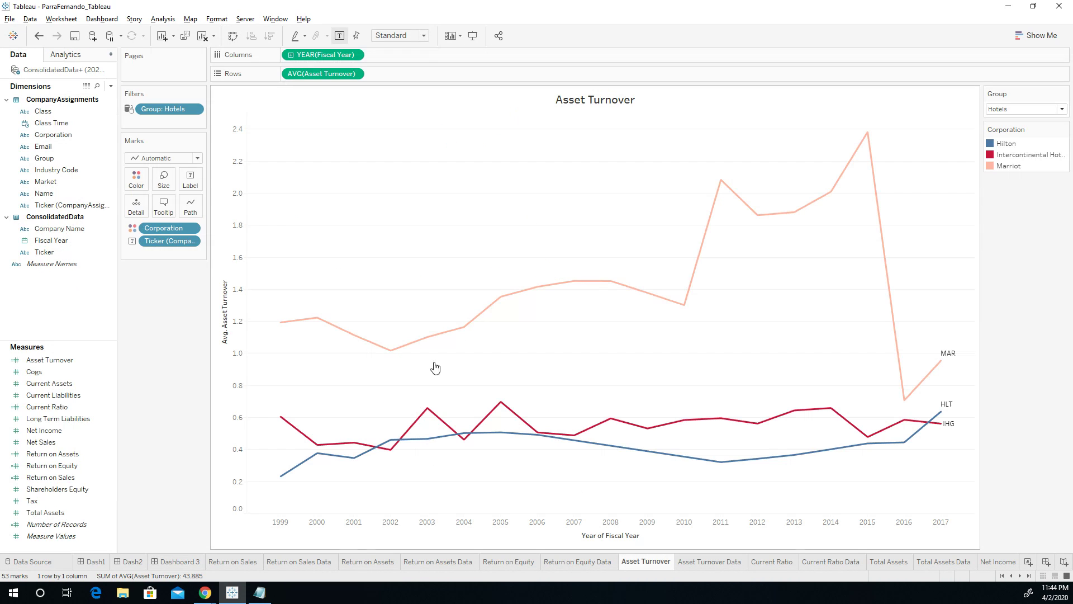
{"action": "left_click", "coordinate": [710, 562]}
{"action": "left_click_drag", "start_coordinate": [403, 74], "coordinate": [241, 358]}
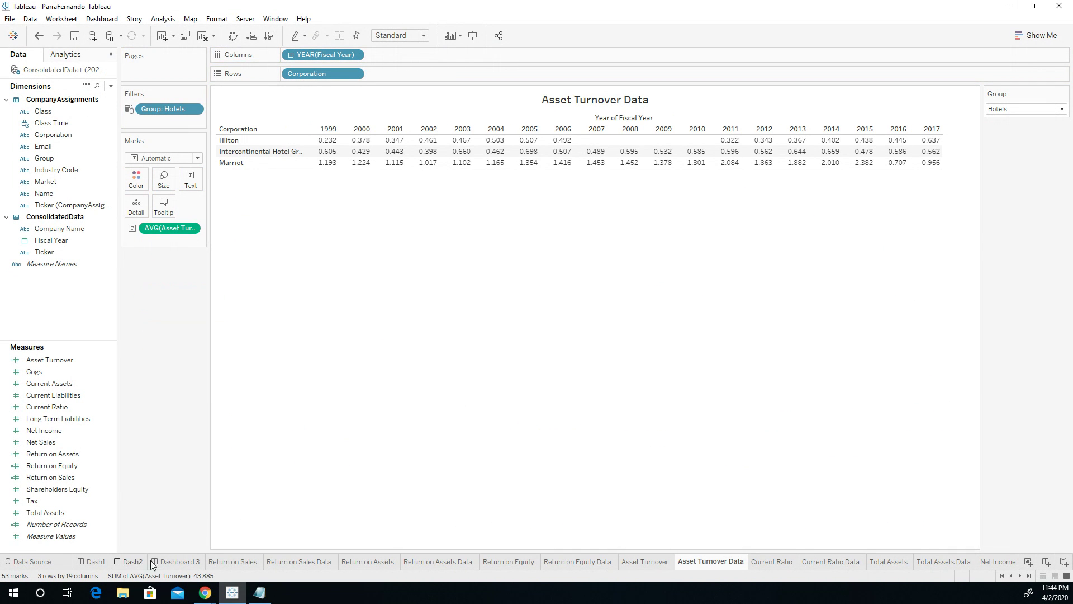
{"action": "left_click", "coordinate": [179, 562]}
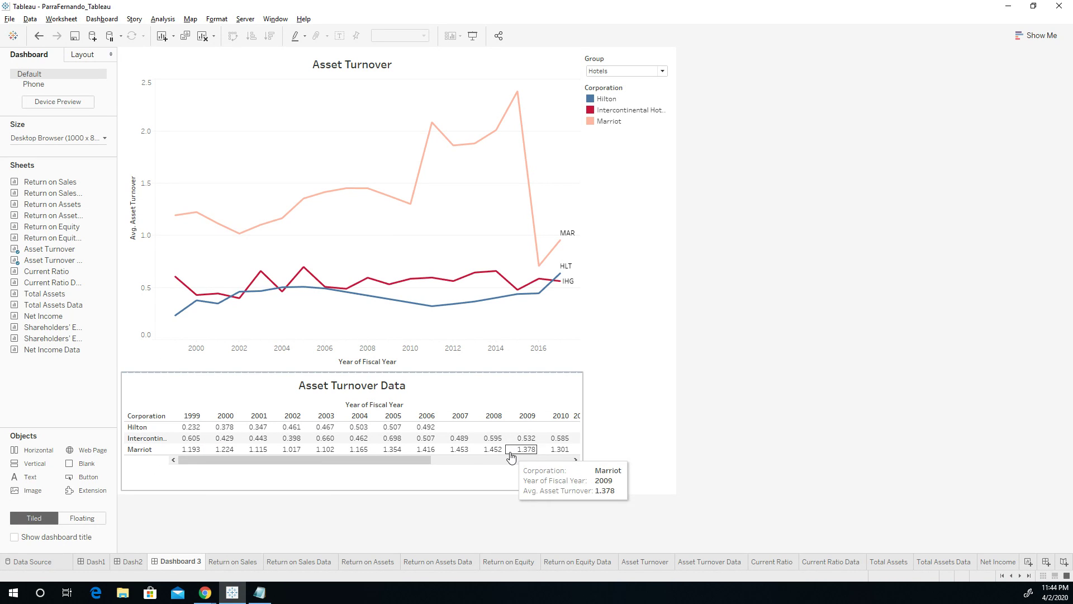
Widen the Asset Turnover Data table on Dashboard 3 so more years show
{"action": "left_click", "coordinate": [552, 433]}
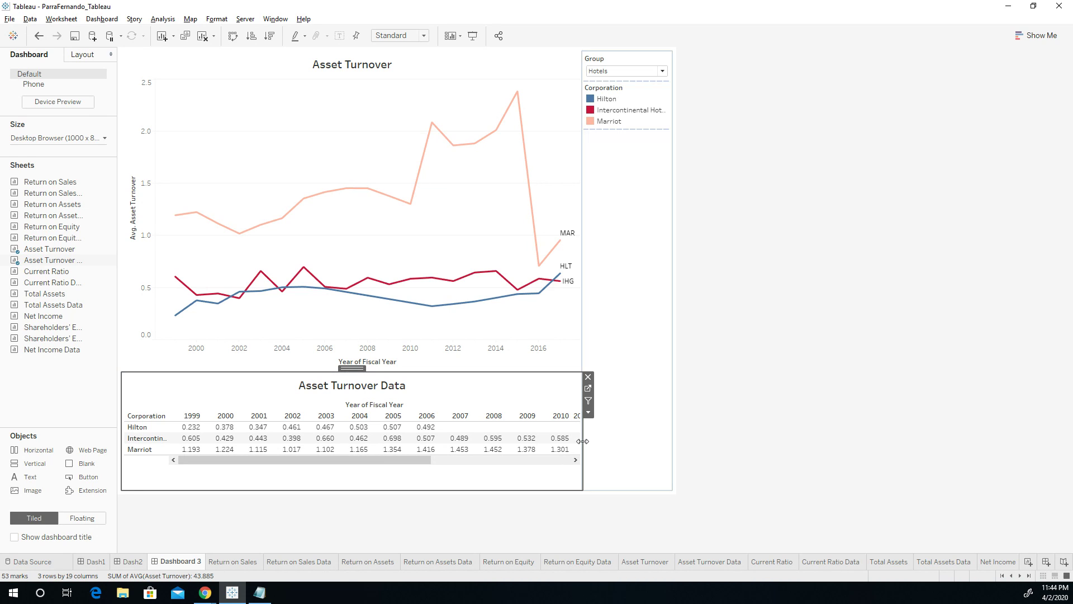
{"action": "left_click_drag", "start_coordinate": [582, 445], "coordinate": [641, 438]}
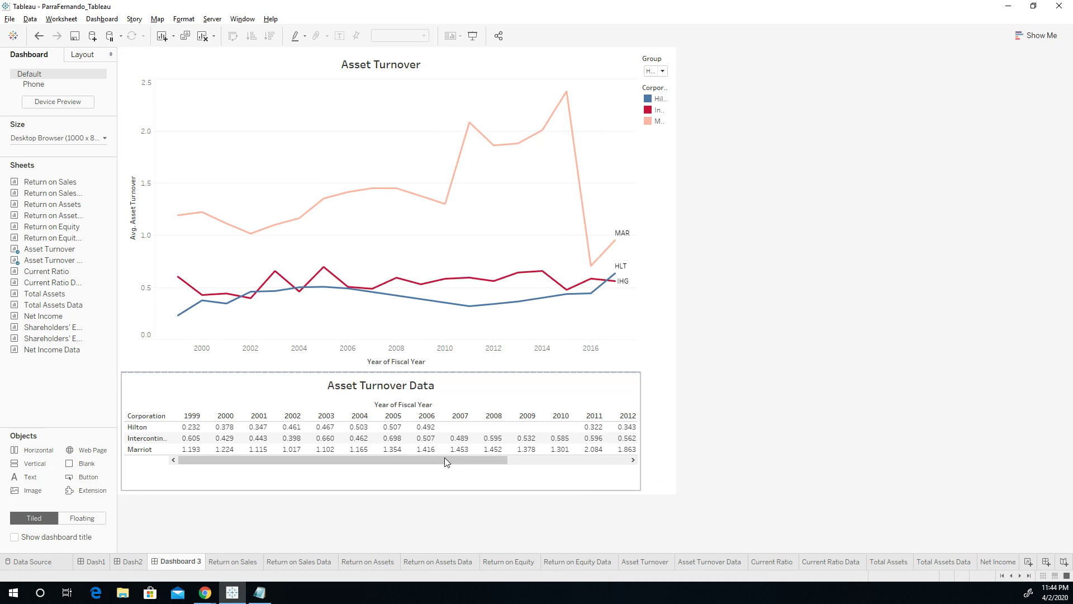
{"action": "left_click_drag", "start_coordinate": [445, 458], "coordinate": [556, 459]}
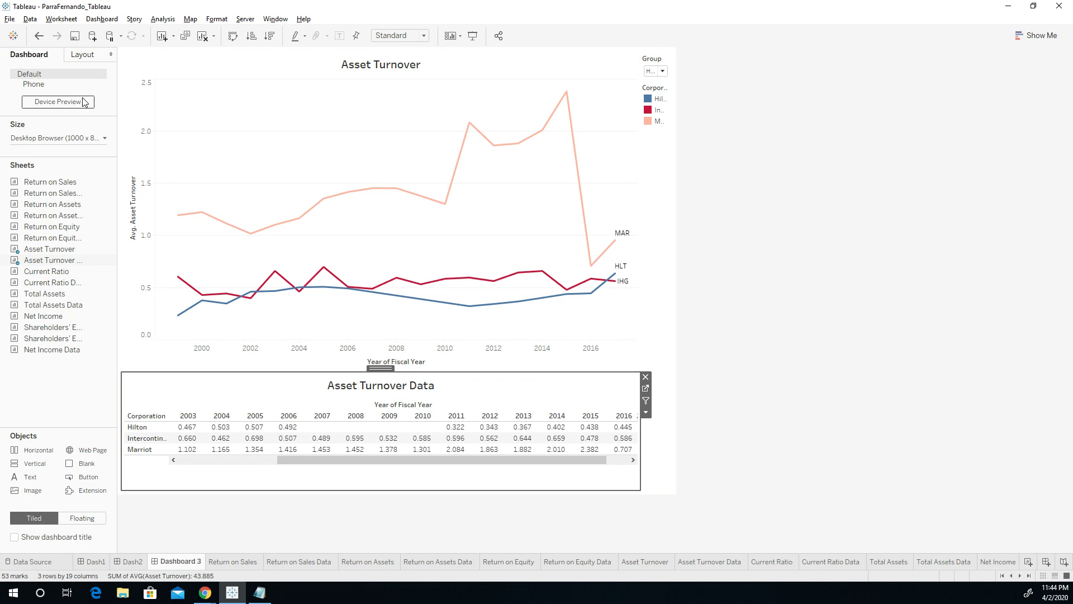
Fix Dashboard 3's size to Generic Desktop (1366 x 768)
{"action": "left_click", "coordinate": [101, 139]}
{"action": "left_click", "coordinate": [98, 168]}
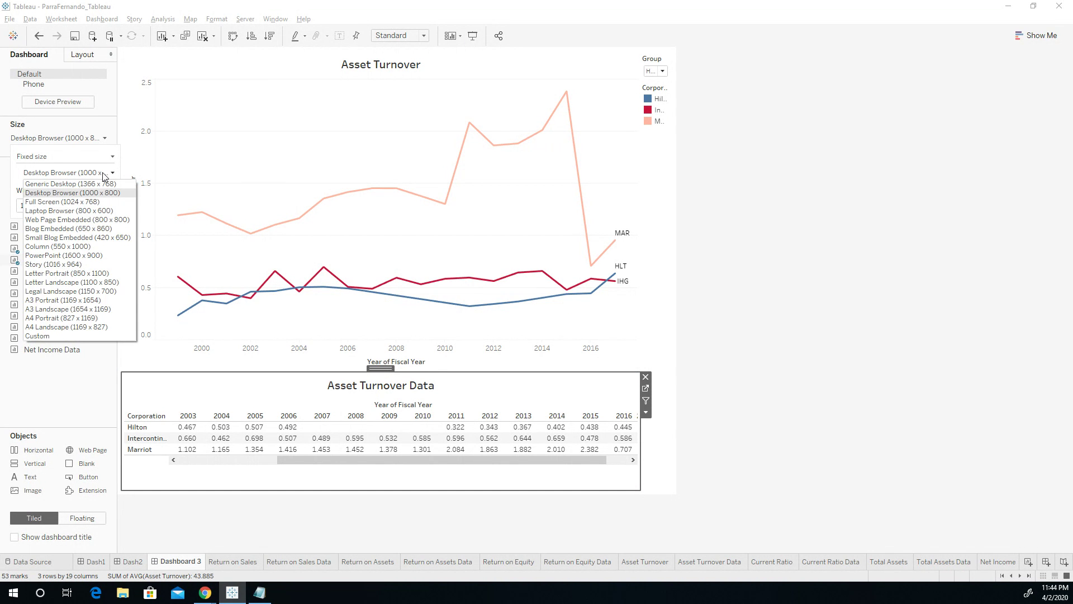
{"action": "left_click", "coordinate": [100, 183]}
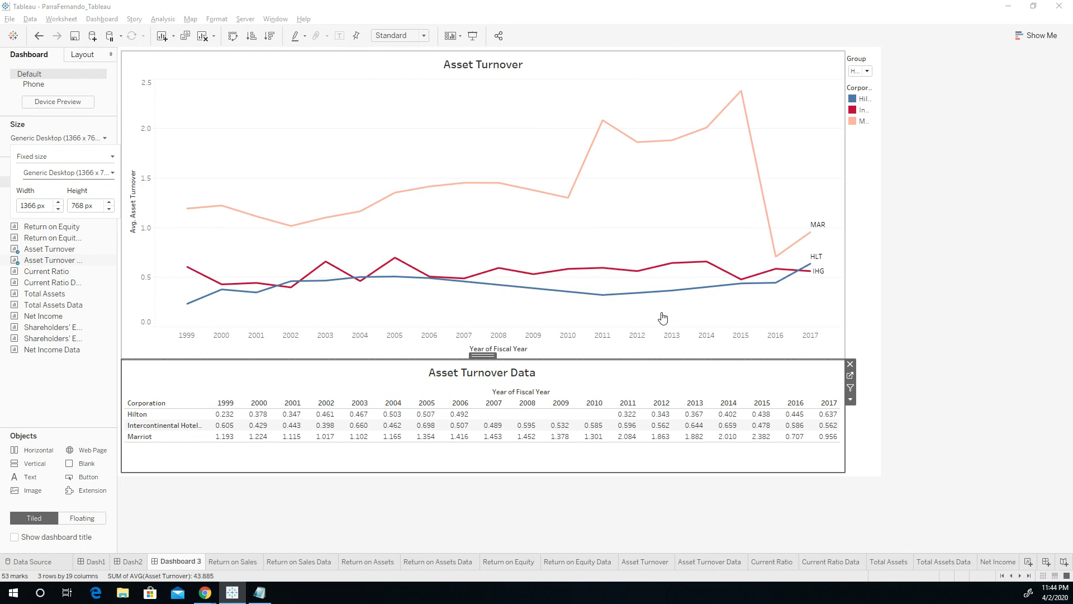
{"action": "left_click", "coordinate": [132, 561]}
Set Dash2's size to Generic Desktop (1366 x 768)
{"action": "left_click", "coordinate": [83, 139]}
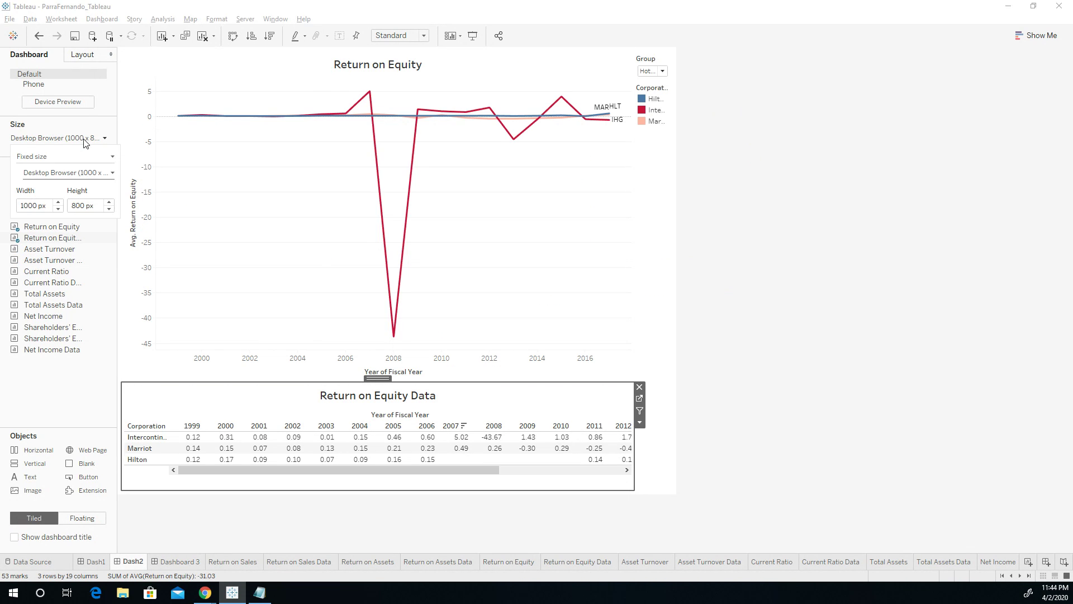
{"action": "left_click", "coordinate": [82, 177]}
{"action": "left_click", "coordinate": [100, 183]}
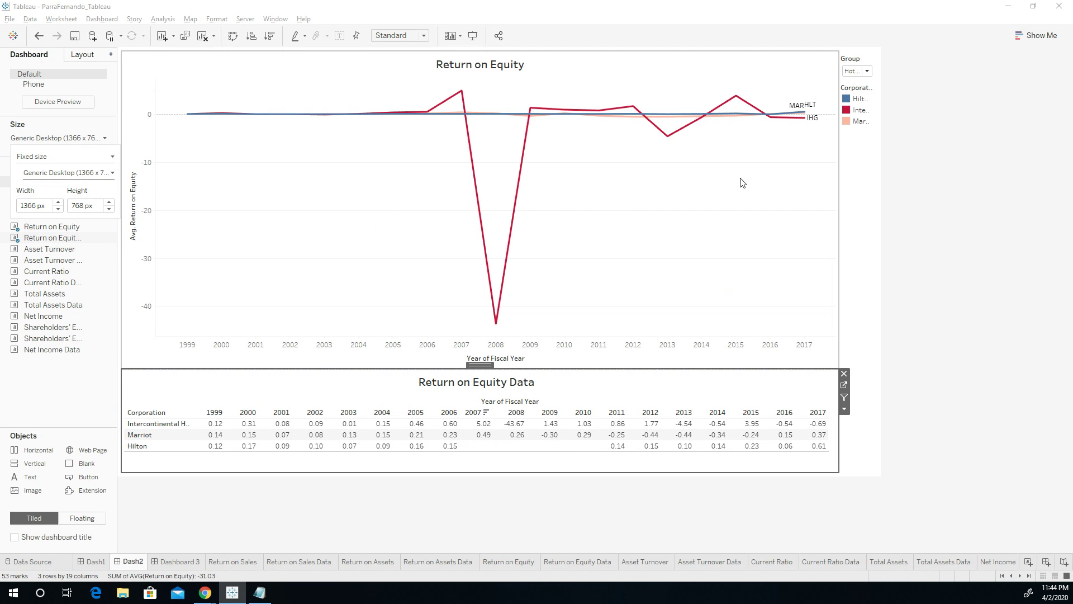
{"action": "left_click", "coordinate": [632, 285]}
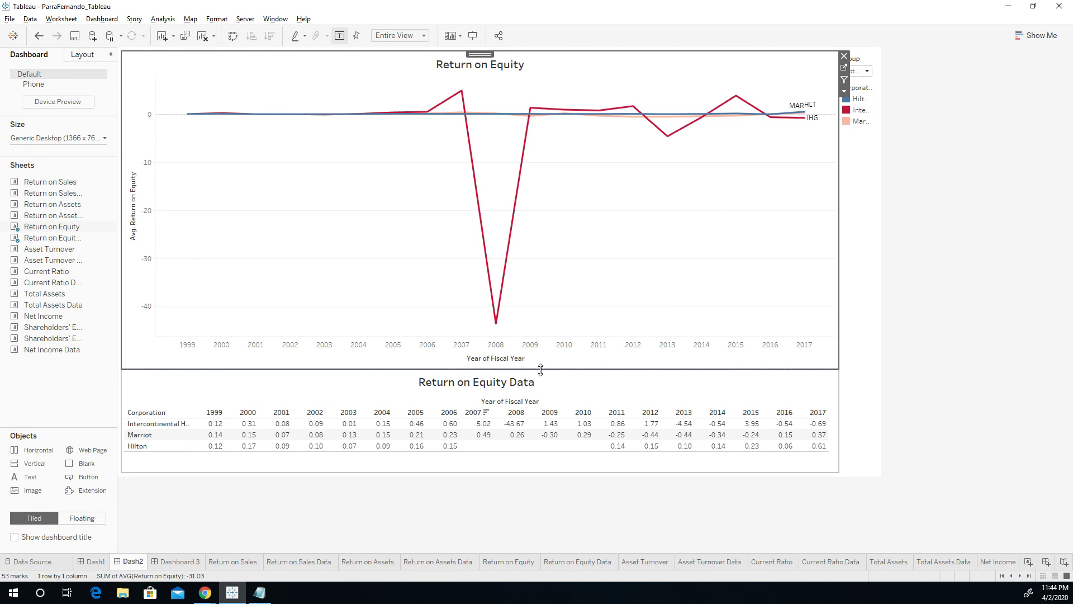
Try enlarging Dash2's chart, undo it, and create a new blank Dashboard 4
{"action": "left_click_drag", "start_coordinate": [541, 370], "coordinate": [541, 403]}
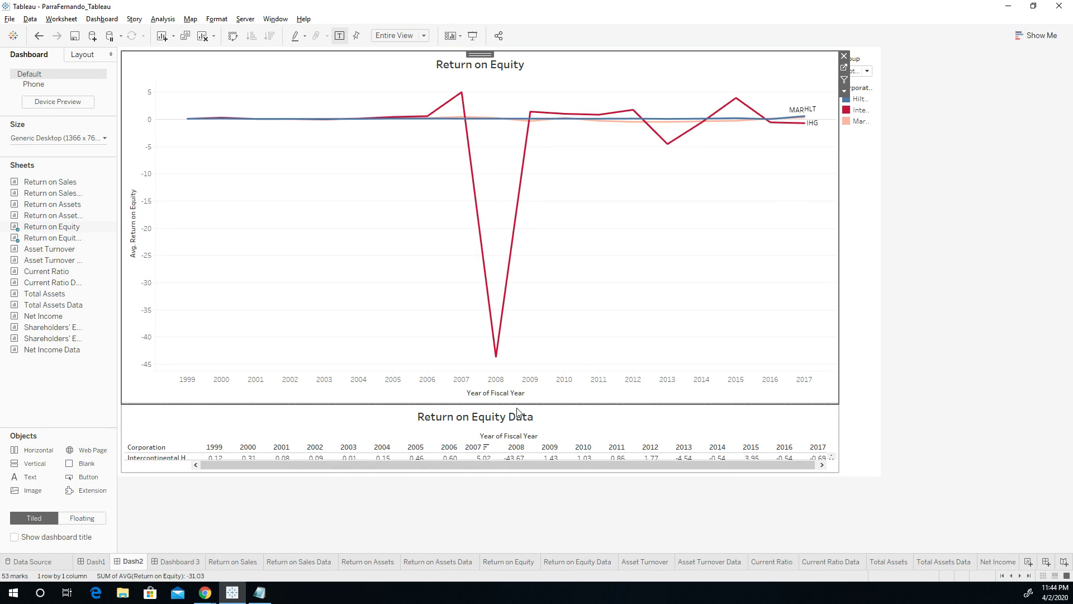
{"action": "key", "text": "ctrl+z"}
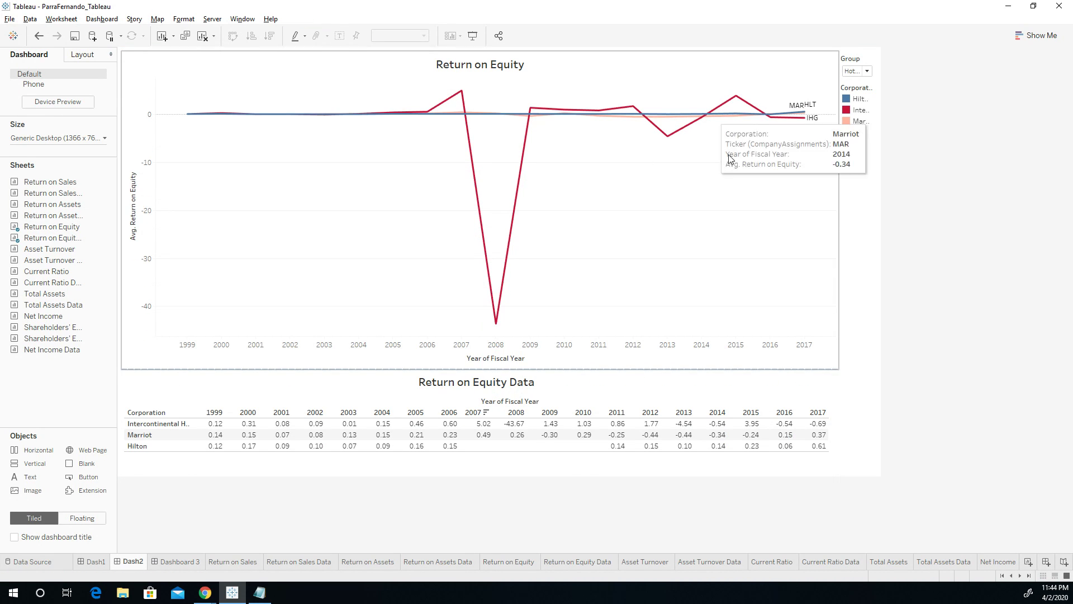
{"action": "left_click", "coordinate": [177, 562]}
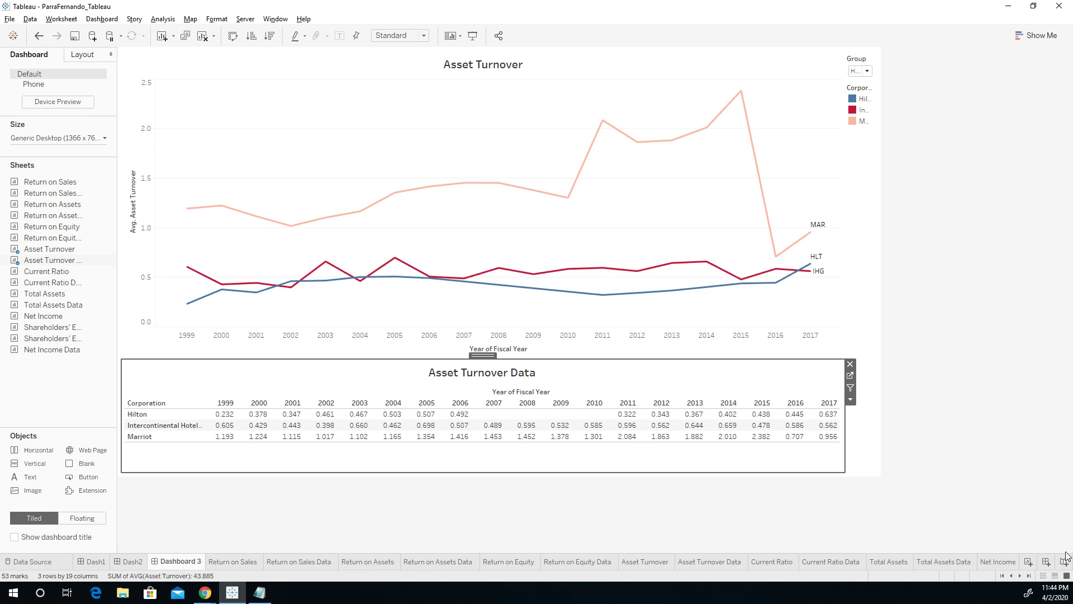
{"action": "left_click", "coordinate": [1046, 562]}
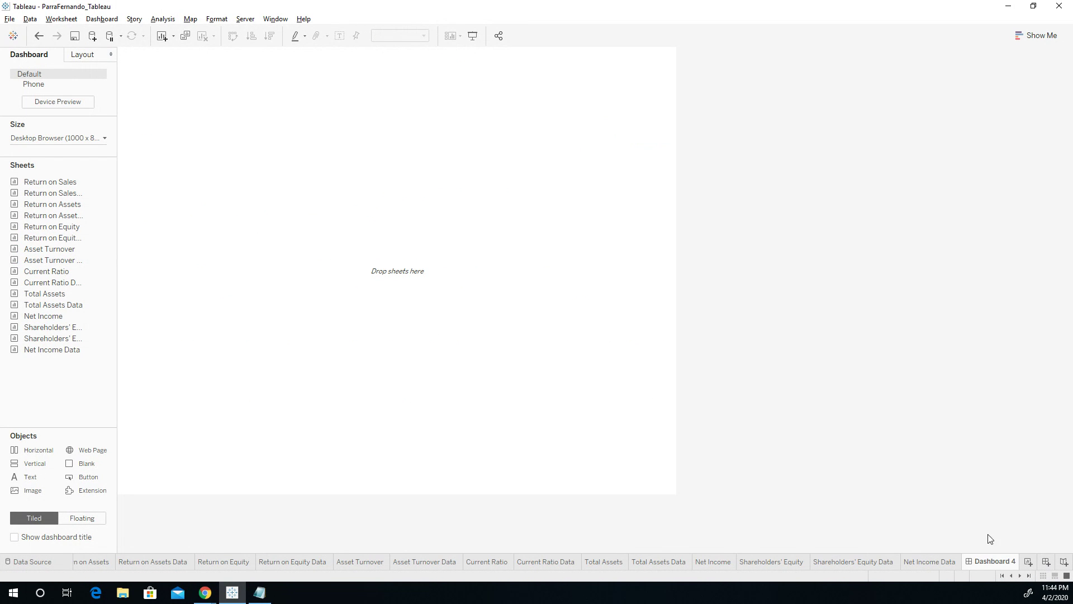
Switch Dashboard 4's size from Fixed to Automatic
{"action": "left_click", "coordinate": [85, 138]}
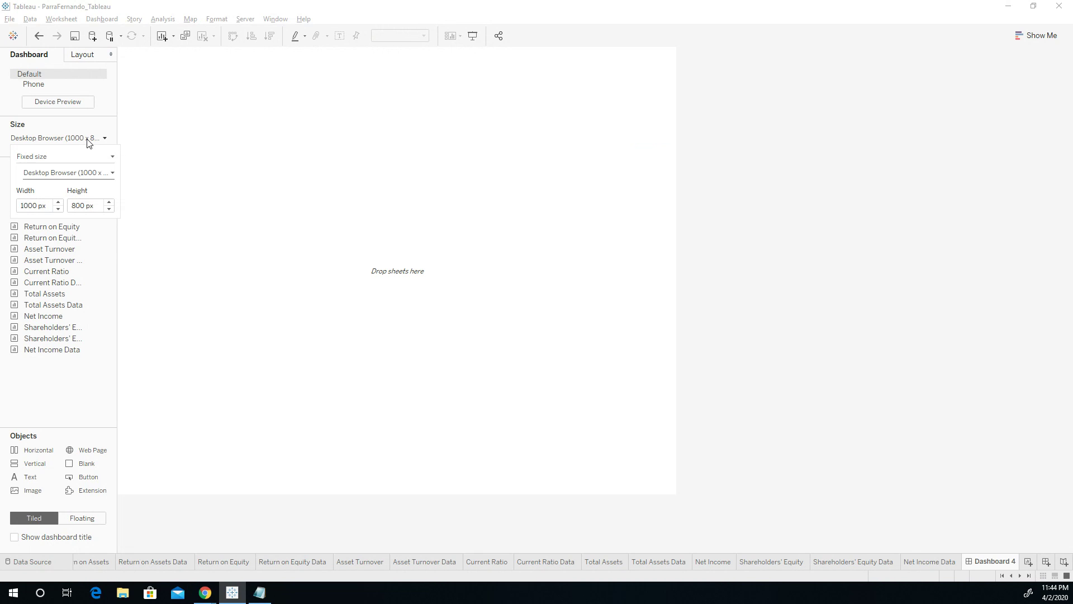
{"action": "left_click", "coordinate": [87, 157]}
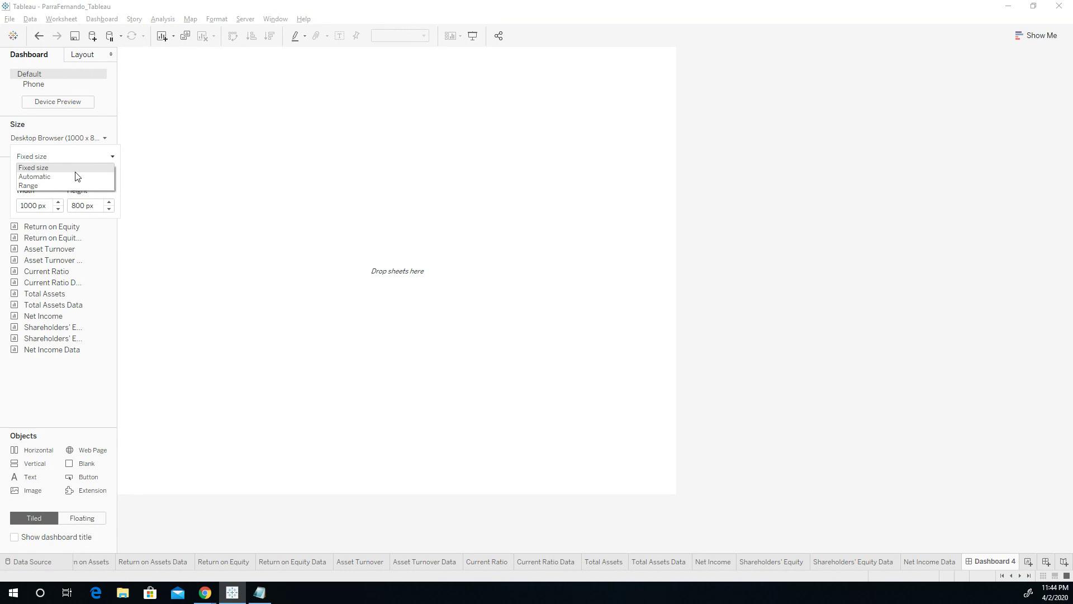
{"action": "left_click", "coordinate": [78, 177]}
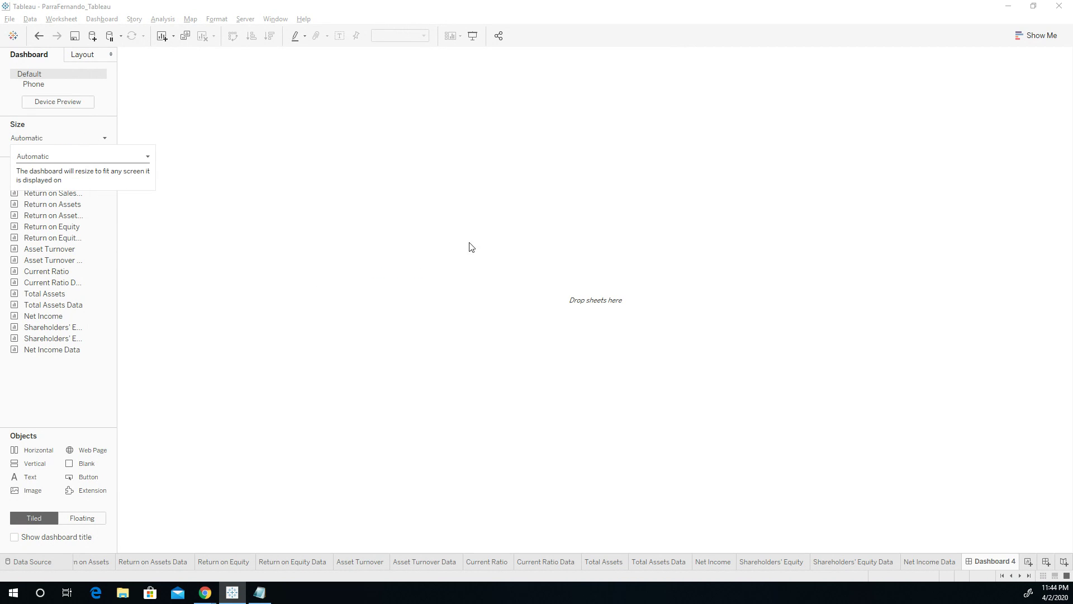
Add the Current Ratio chart to Dashboard 4 and move its tab toward the front
{"action": "left_click_drag", "start_coordinate": [101, 193], "coordinate": [185, 235]}
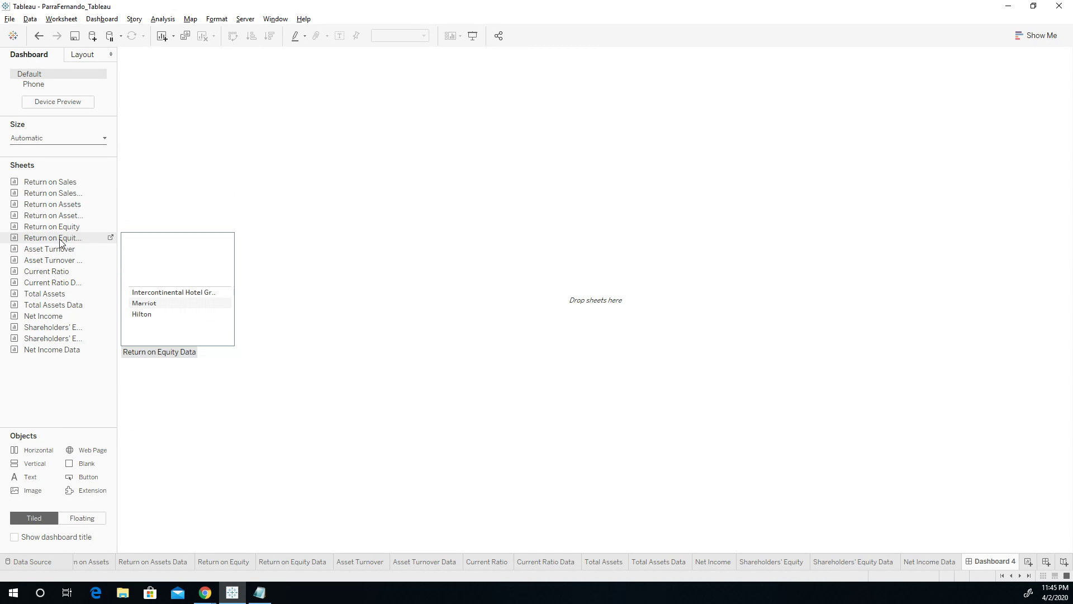
{"action": "left_click_drag", "start_coordinate": [53, 272], "coordinate": [291, 112]}
{"action": "left_click", "coordinate": [94, 562]}
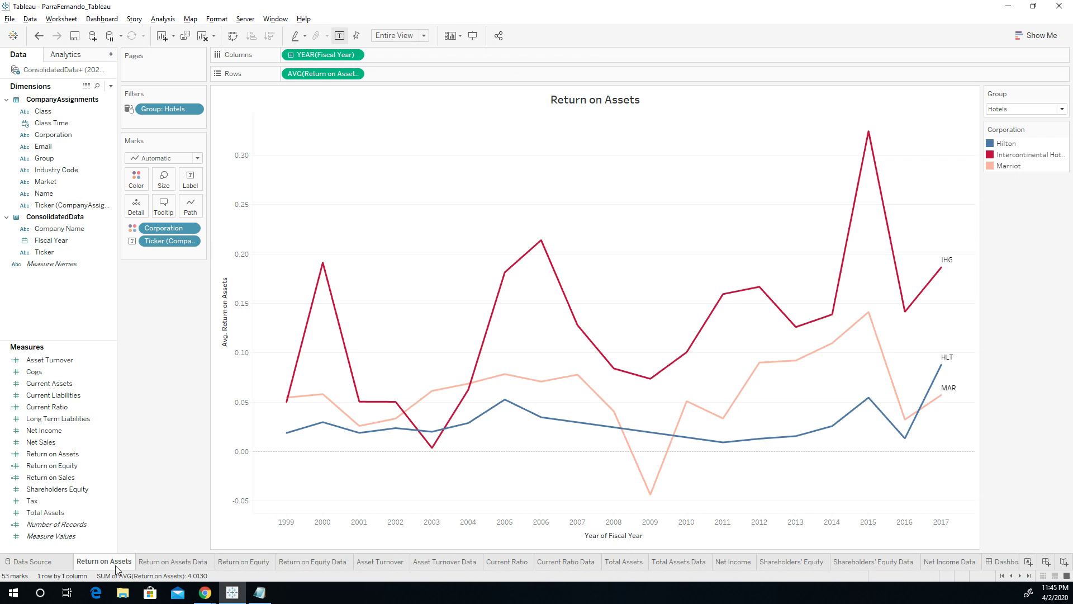
{"action": "left_click", "coordinate": [1003, 576]}
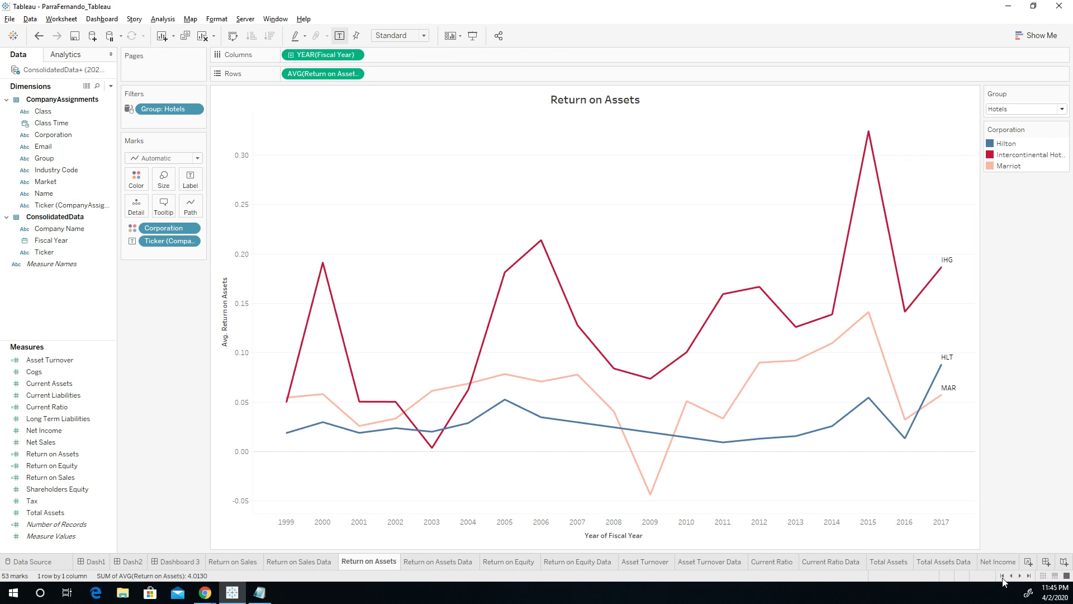
{"action": "left_click", "coordinate": [178, 562]}
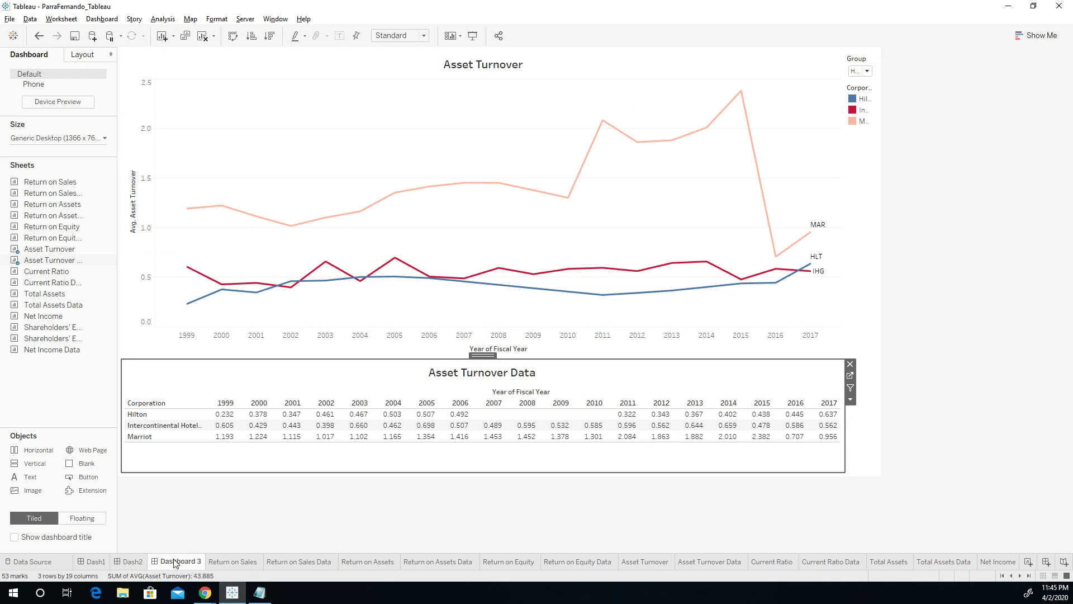
{"action": "left_click", "coordinate": [1030, 576]}
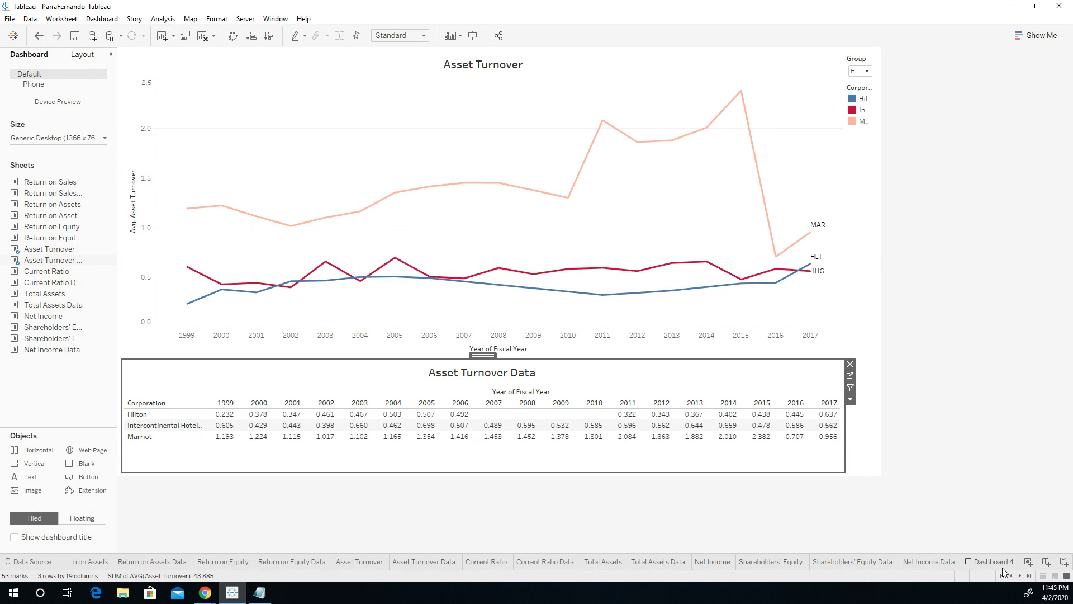
{"action": "left_click_drag", "start_coordinate": [1001, 566], "coordinate": [630, 566]}
Put Dashboard 4 after Return on Assets, adding Current Ratio Data and the Total Assets chart beside Current Ratio
{"action": "left_click_drag", "start_coordinate": [179, 572], "coordinate": [119, 567]}
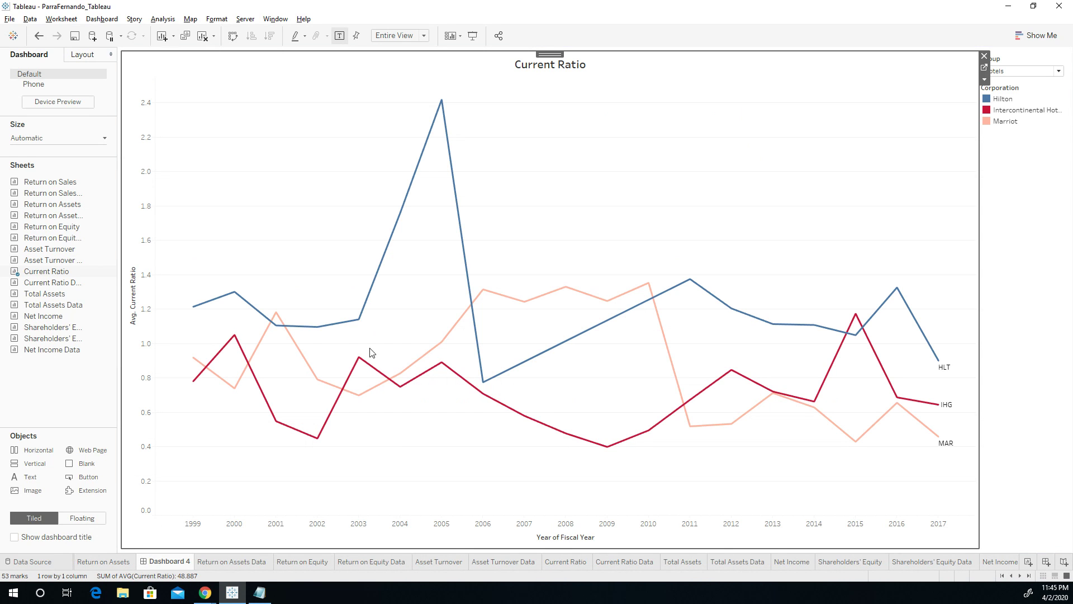
{"action": "left_click_drag", "start_coordinate": [45, 282], "coordinate": [461, 518]}
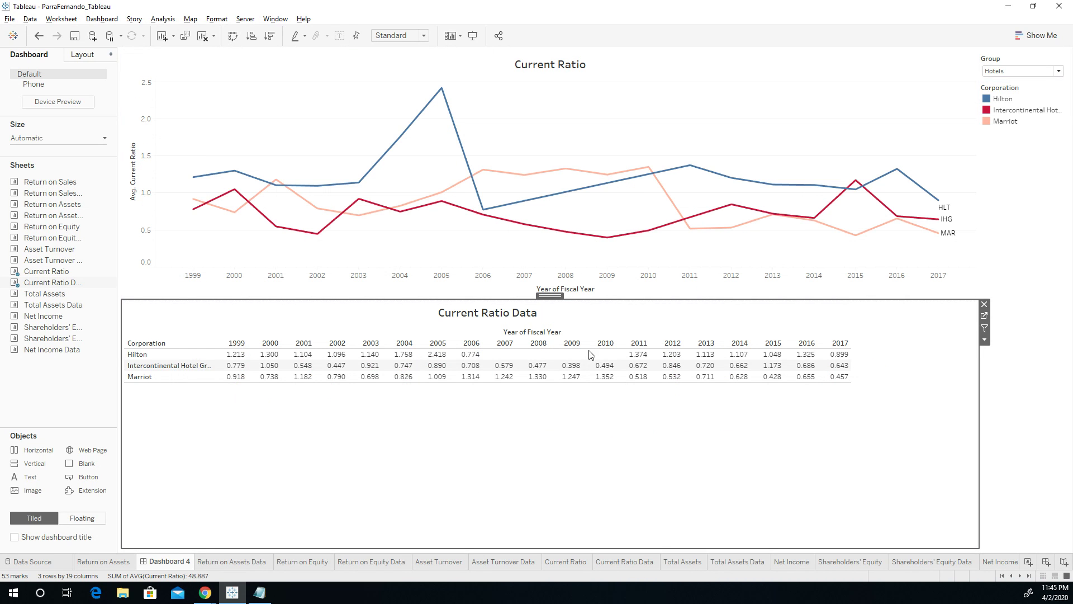
{"action": "mouse_move", "coordinate": [78, 311]}
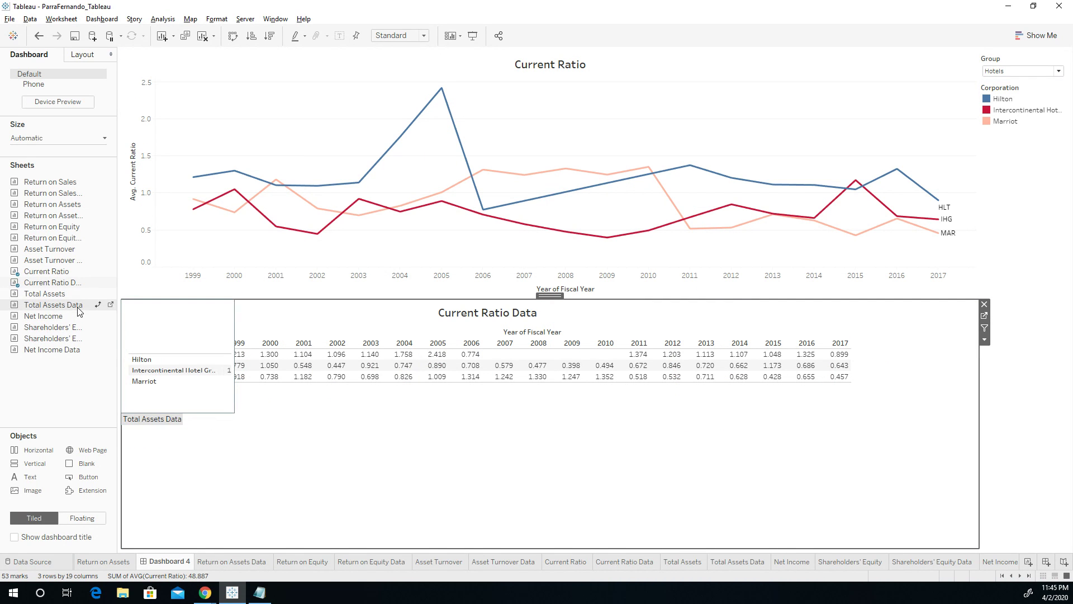
{"action": "mouse_move", "coordinate": [47, 299]}
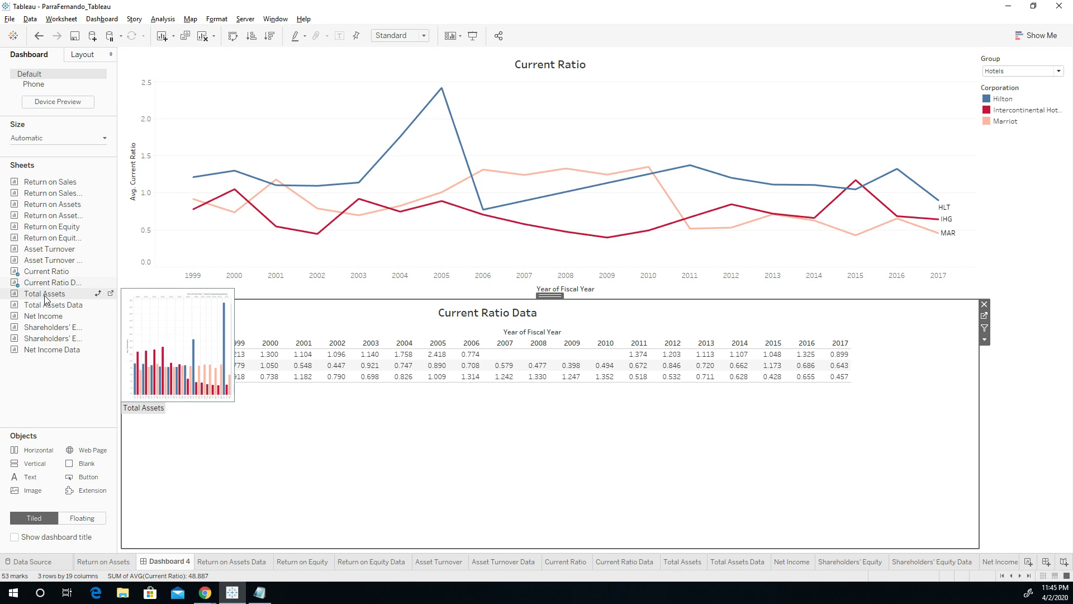
{"action": "left_click_drag", "start_coordinate": [47, 299], "coordinate": [946, 243]}
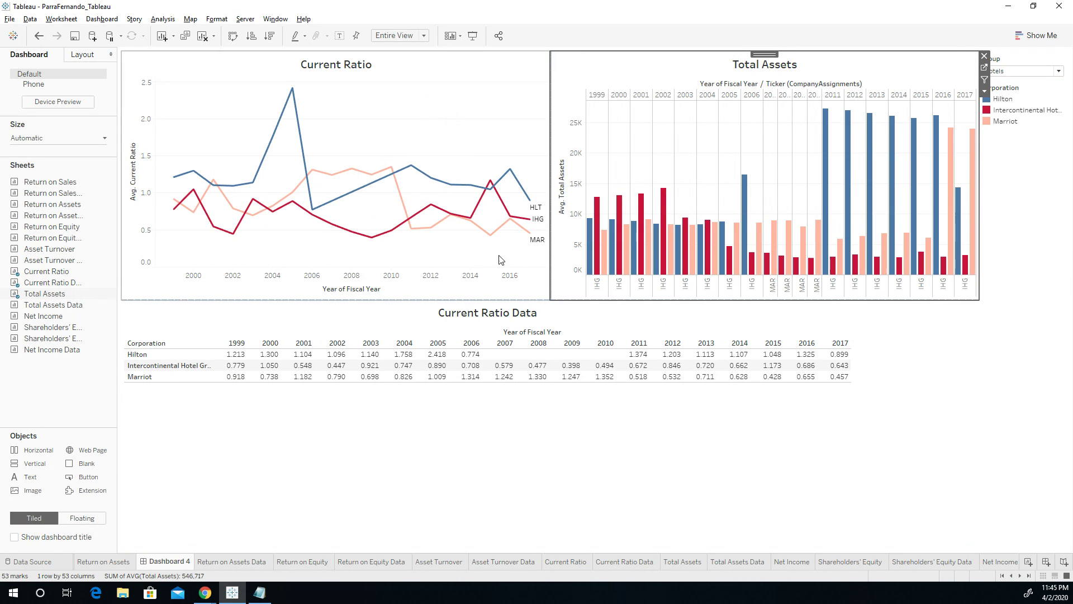
Add Total Assets Data beside Current Ratio Data under the charts, then start a new empty dashboard
{"action": "mouse_move", "coordinate": [66, 311]}
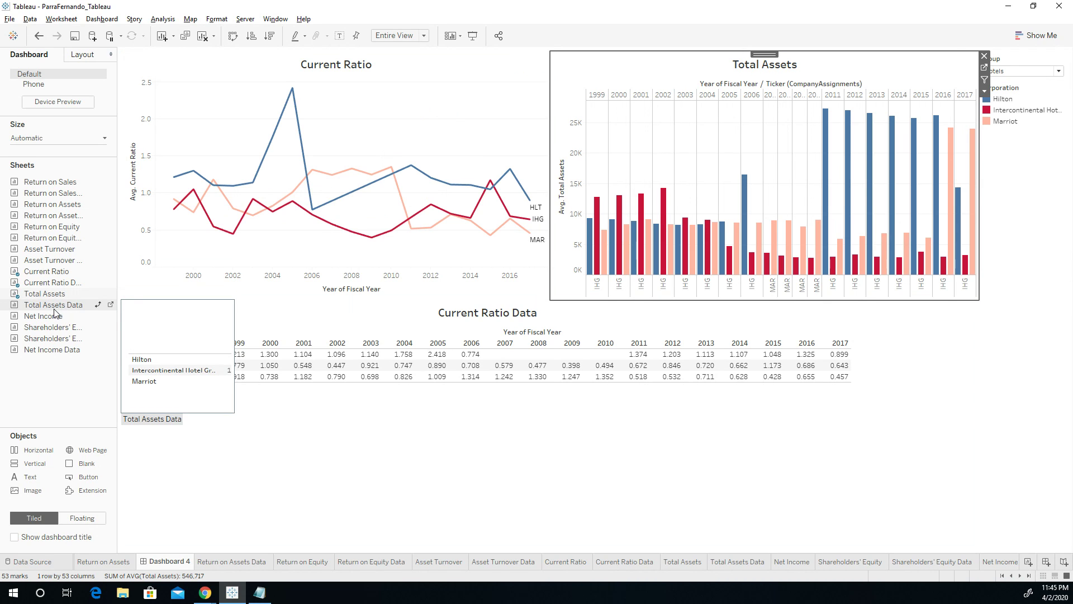
{"action": "left_click_drag", "start_coordinate": [55, 313], "coordinate": [564, 491]}
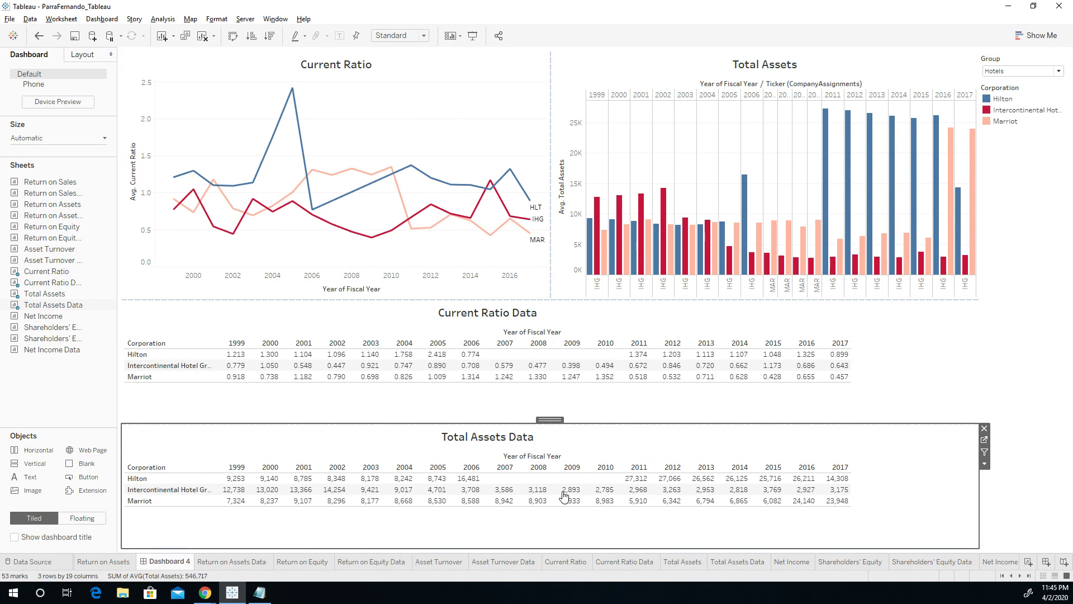
{"action": "left_click", "coordinate": [773, 343]}
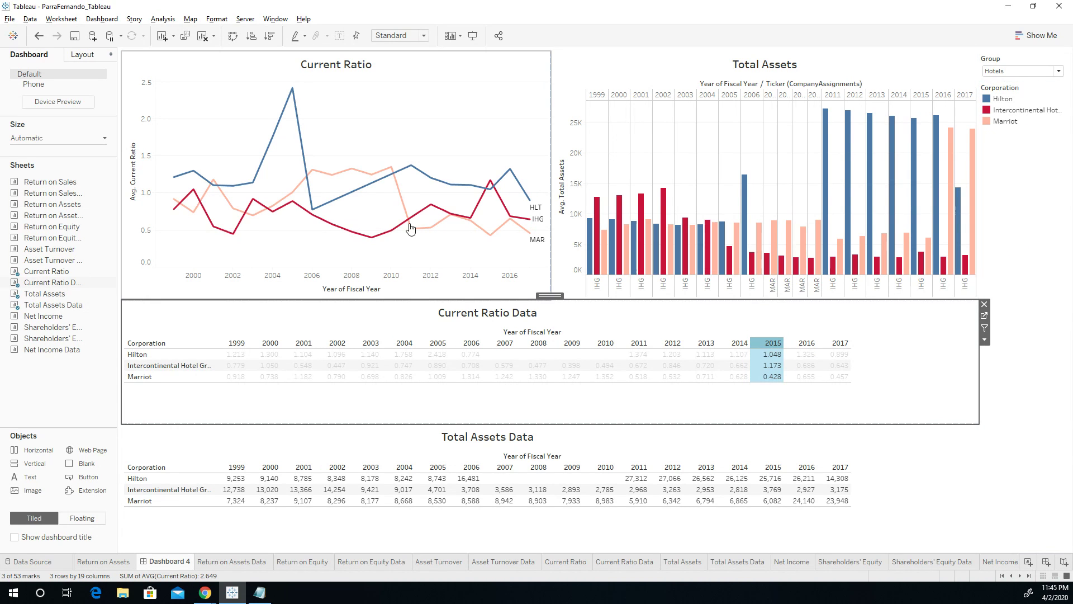
{"action": "left_click", "coordinate": [411, 166]}
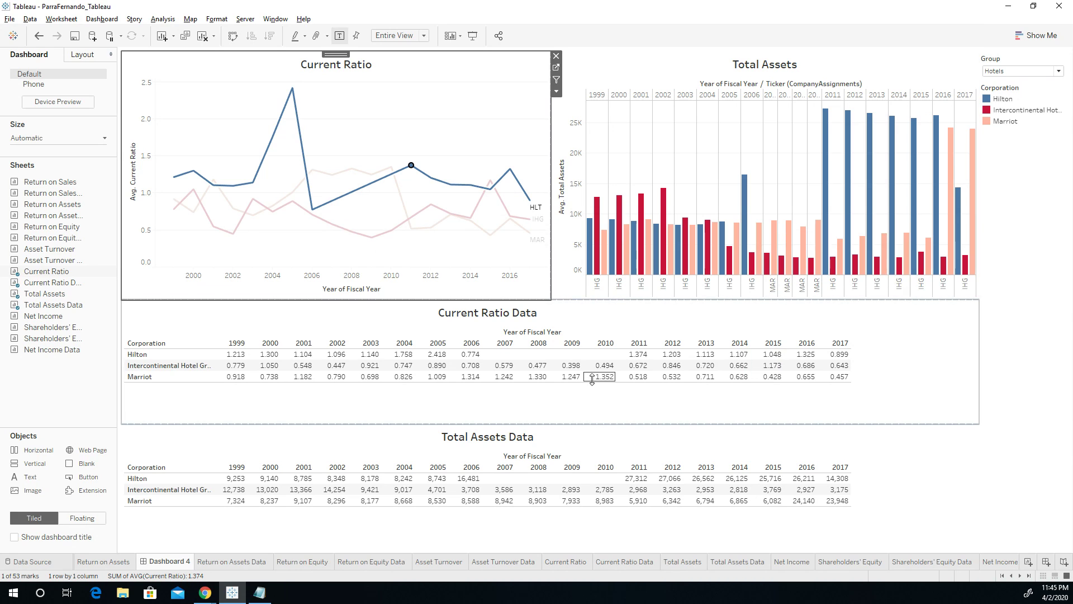
{"action": "mouse_move", "coordinate": [601, 378]}
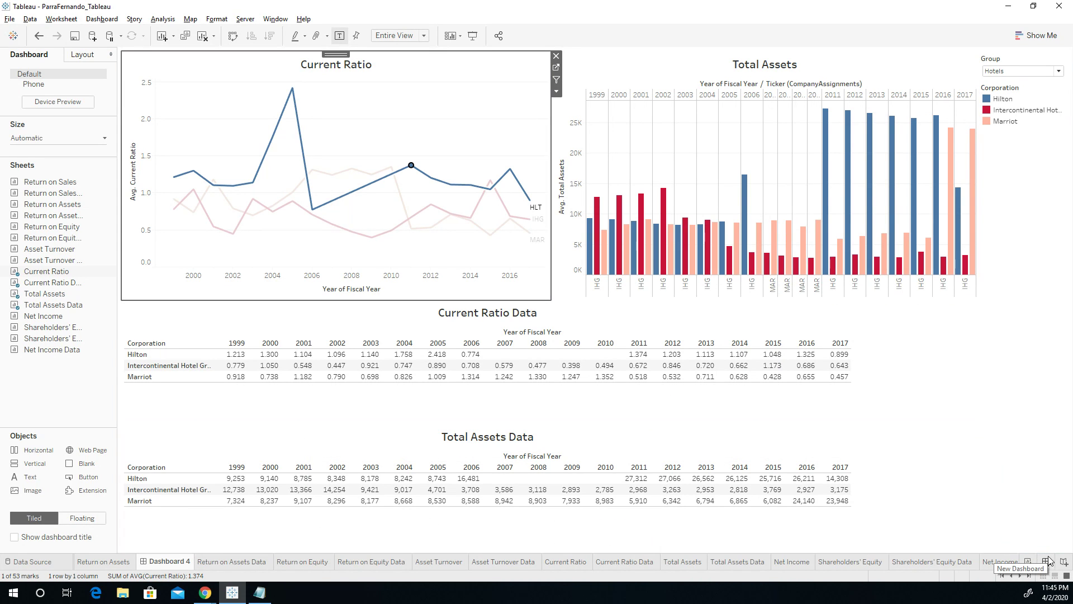
{"action": "left_click", "coordinate": [1047, 562]}
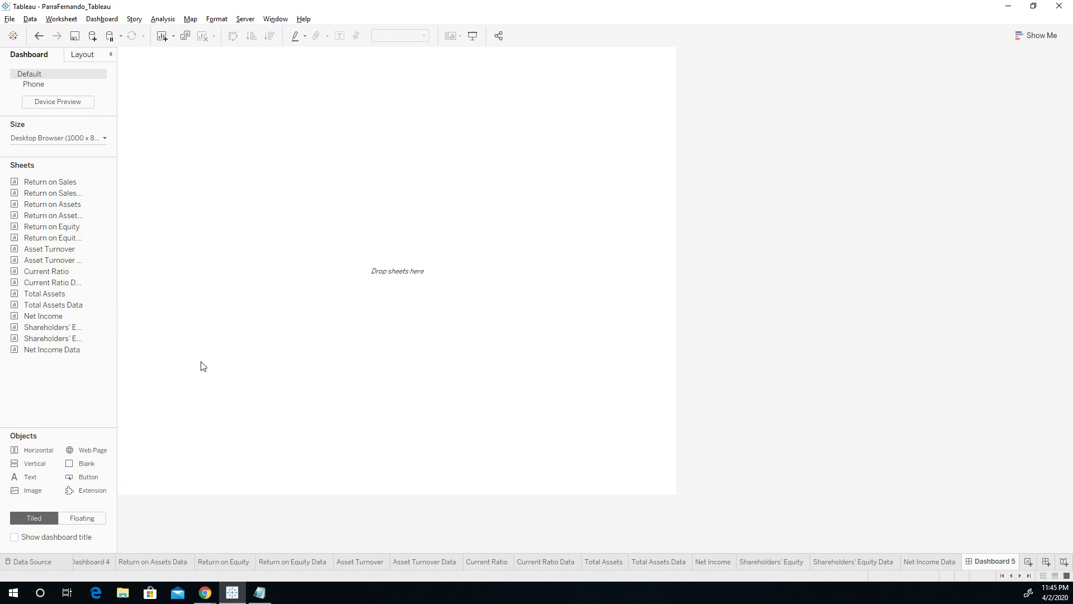
Place the Net Income chart on Dashboard 5 with Net Income Data below it
{"action": "mouse_move", "coordinate": [62, 317]}
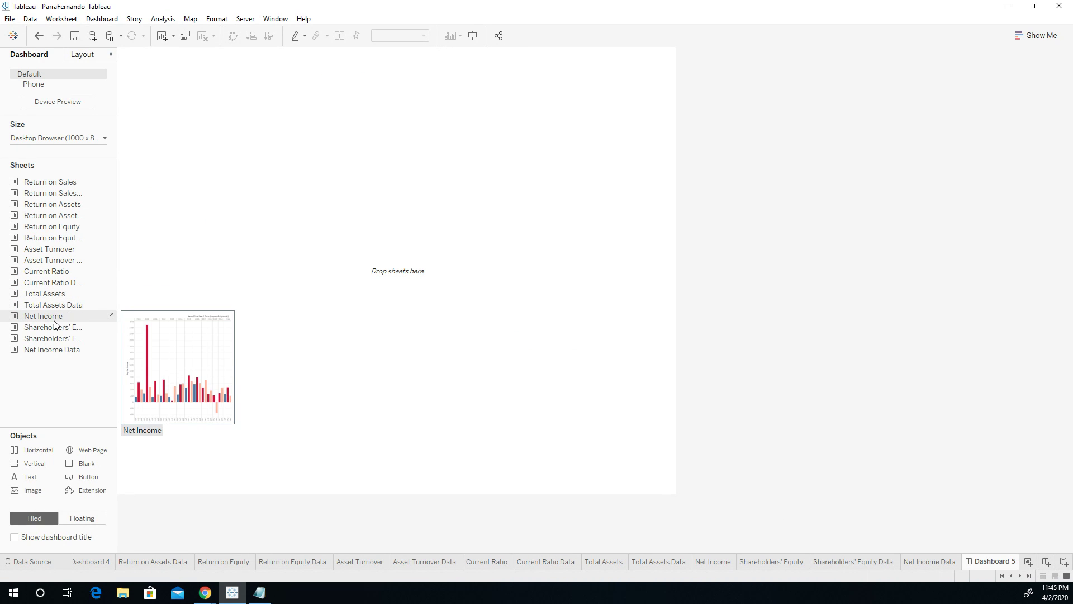
{"action": "left_click_drag", "start_coordinate": [60, 317], "coordinate": [192, 254]}
{"action": "left_click_drag", "start_coordinate": [287, 192], "coordinate": [287, 194]}
{"action": "left_click_drag", "start_coordinate": [135, 362], "coordinate": [482, 485]}
Set Dashboard 5's size to Automatic
{"action": "left_click", "coordinate": [93, 140]}
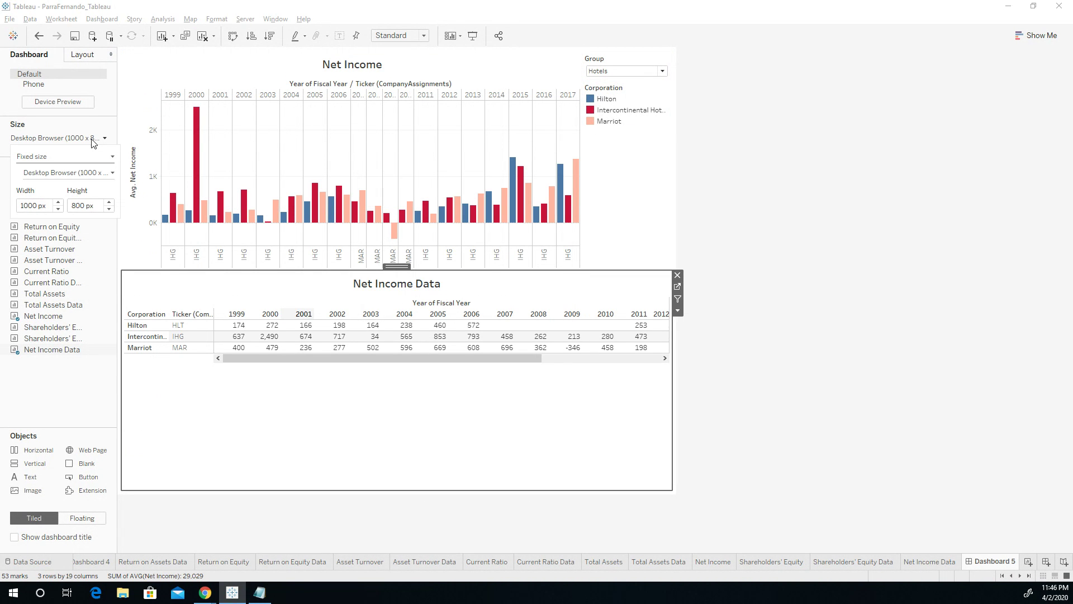
{"action": "left_click", "coordinate": [103, 156]}
{"action": "left_click", "coordinate": [82, 176]}
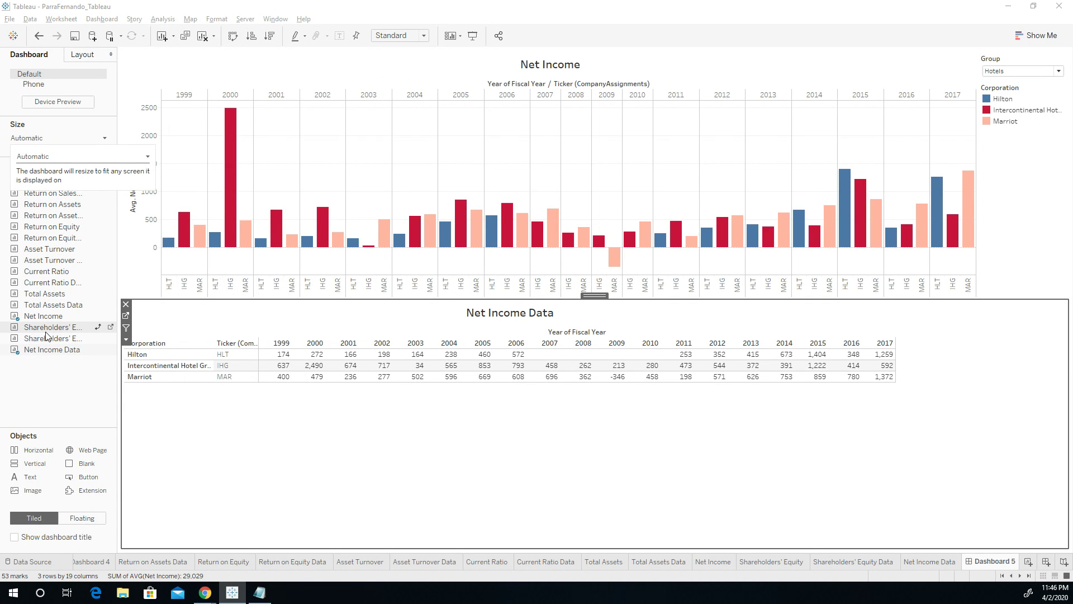
Add the Shareholders' Equity chart beside Net Income and its data table beside Net Income Data
{"action": "left_click_drag", "start_coordinate": [47, 333], "coordinate": [786, 173]}
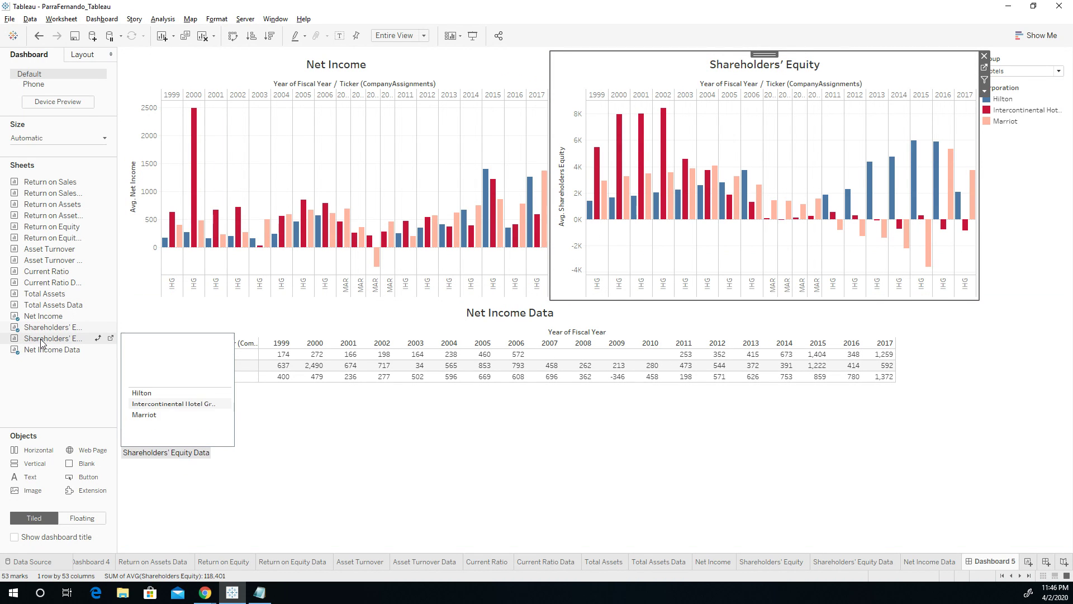
{"action": "left_click_drag", "start_coordinate": [40, 342], "coordinate": [570, 464]}
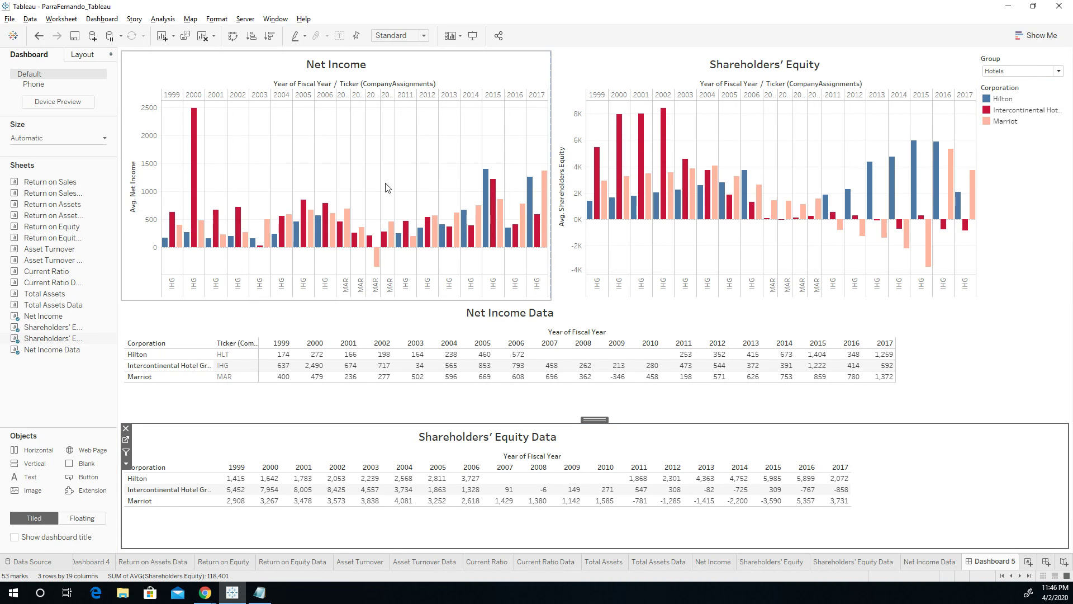
{"action": "mouse_move", "coordinate": [907, 244]}
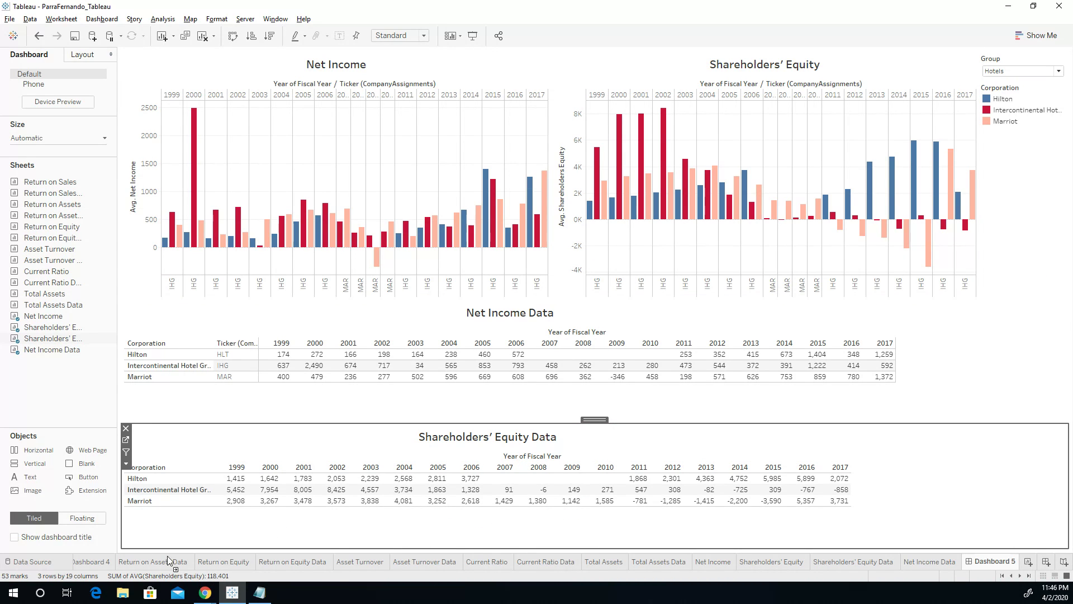
Place the Dashboard 4 and Dashboard 5 tabs directly after Dashboard 3, then return to Dash2
{"action": "left_click_drag", "start_coordinate": [167, 560], "coordinate": [144, 561]}
{"action": "left_click", "coordinate": [1003, 577]}
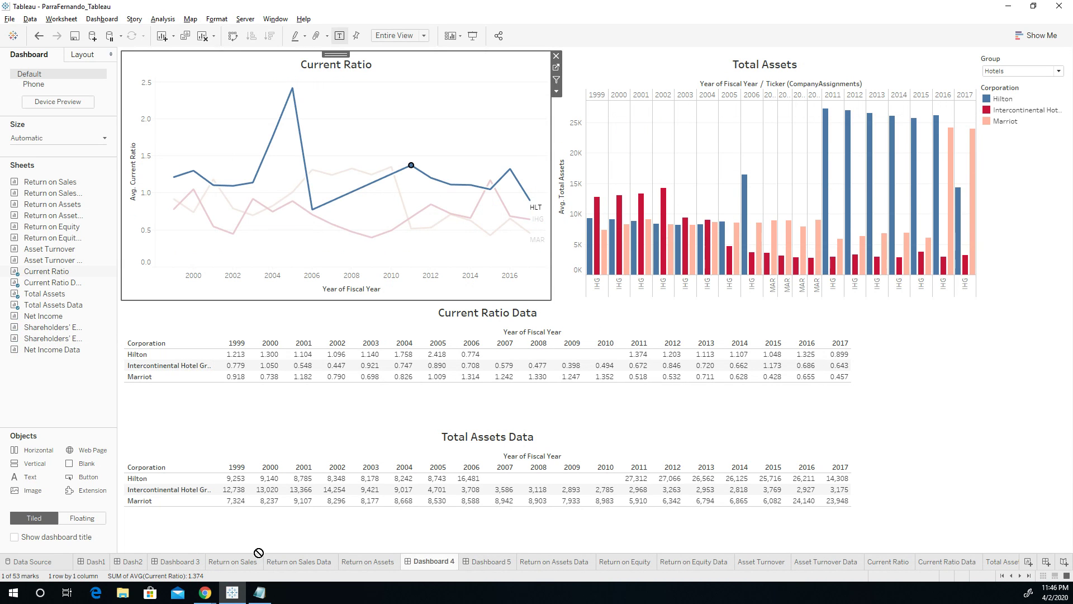
{"action": "left_click_drag", "start_coordinate": [259, 553], "coordinate": [221, 562]}
{"action": "left_click_drag", "start_coordinate": [486, 561], "coordinate": [287, 565]}
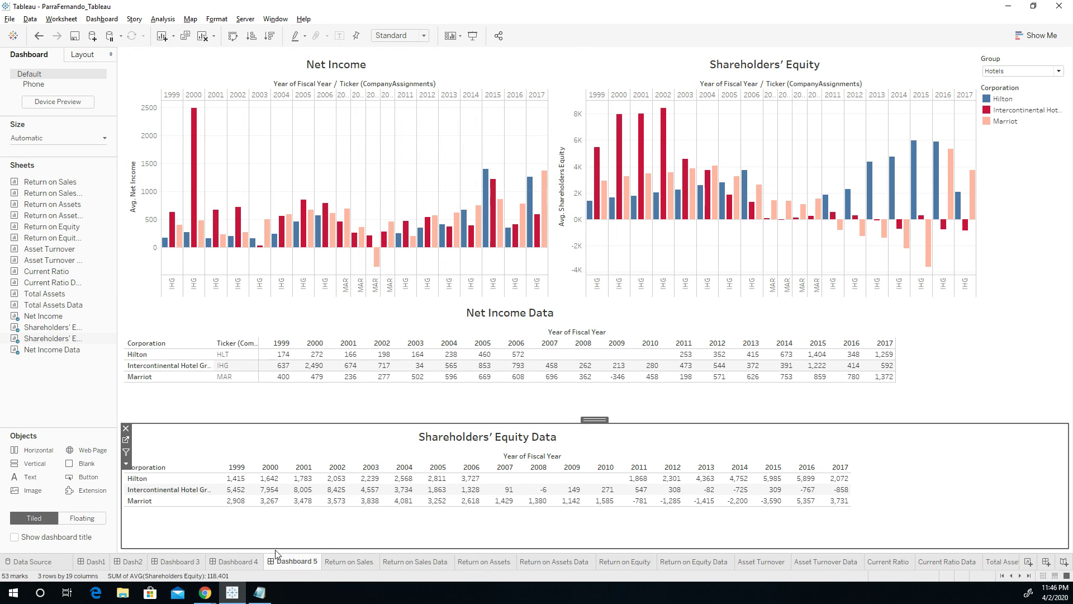
{"action": "left_click", "coordinate": [129, 561]}
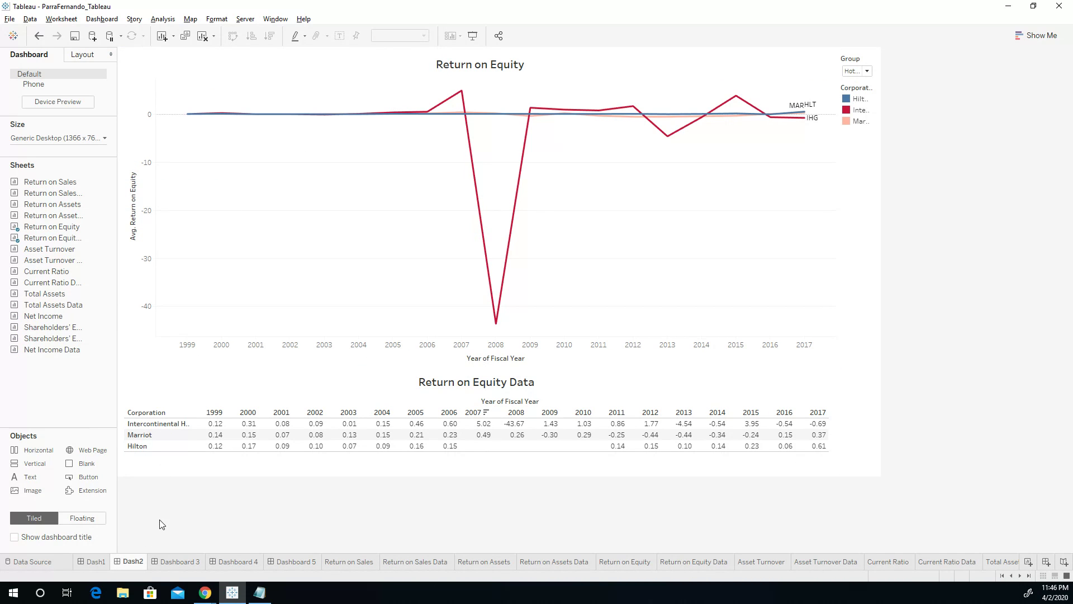
Change Dash2's size from Fixed size to Automatic
{"action": "left_click", "coordinate": [95, 139]}
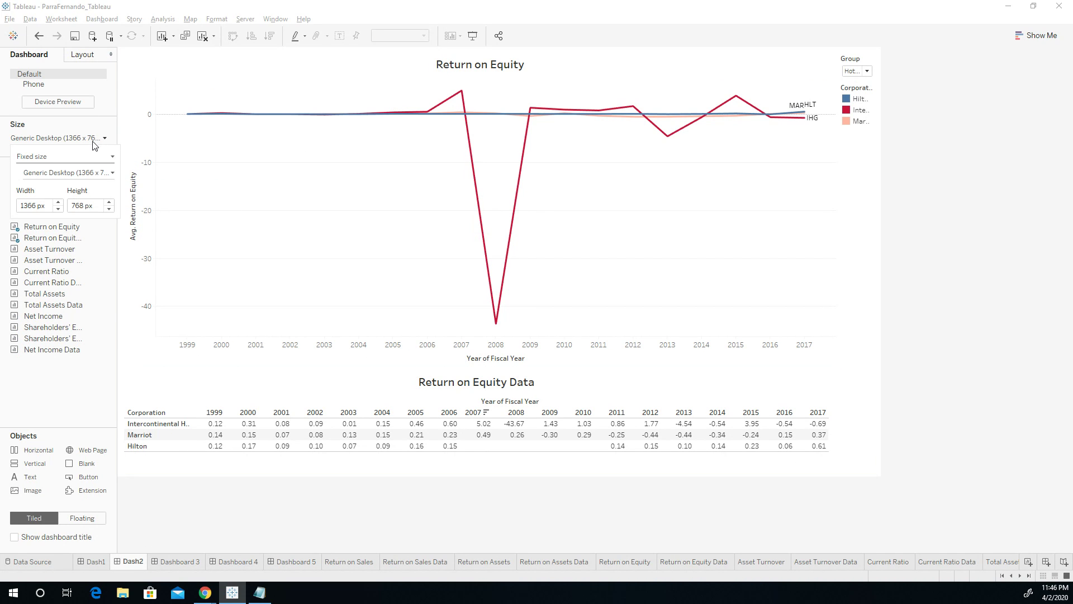
{"action": "left_click", "coordinate": [91, 157]}
{"action": "left_click", "coordinate": [84, 175]}
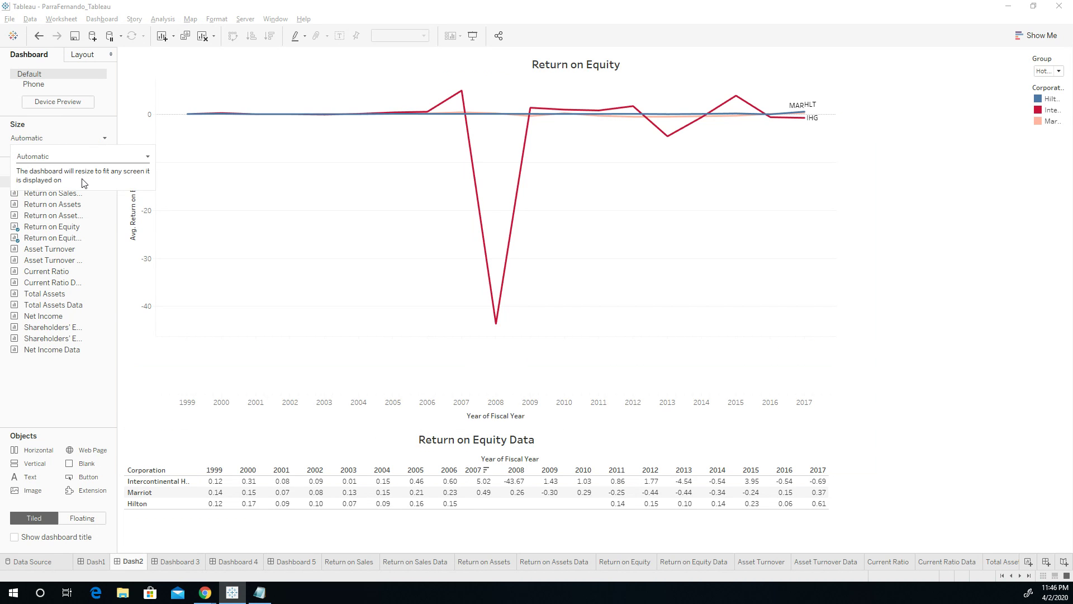
Flip through Dashboard 3, Dash1 and Dashboard 4, ending back on Dash2
{"action": "left_click", "coordinate": [179, 563]}
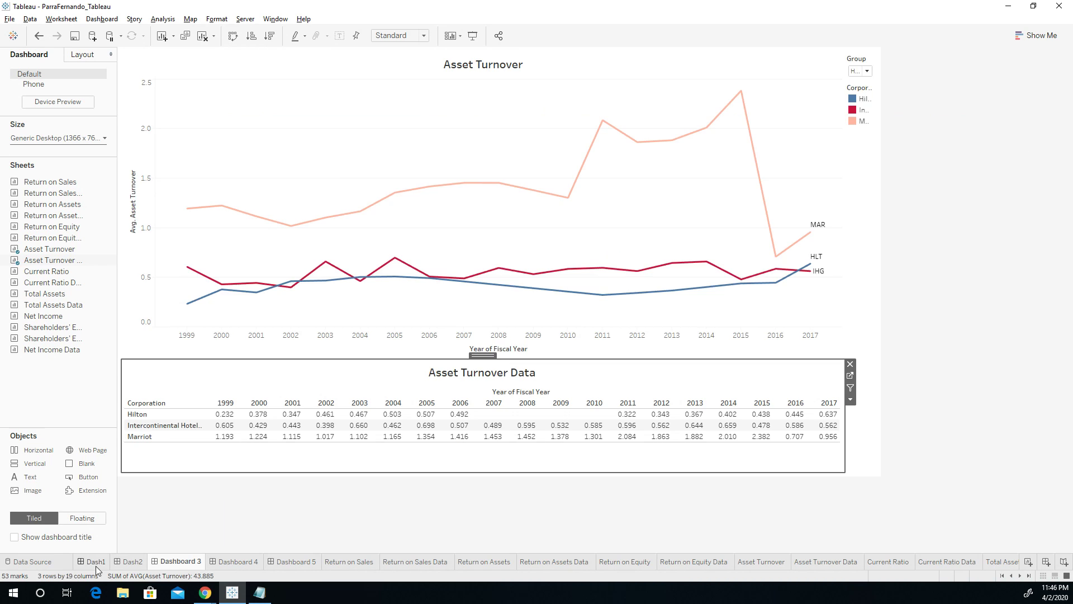
{"action": "left_click", "coordinate": [96, 563]}
{"action": "left_click", "coordinate": [134, 562]}
{"action": "left_click", "coordinate": [158, 563]}
{"action": "left_click", "coordinate": [234, 563]}
{"action": "left_click", "coordinate": [190, 561]}
{"action": "left_click", "coordinate": [131, 561]}
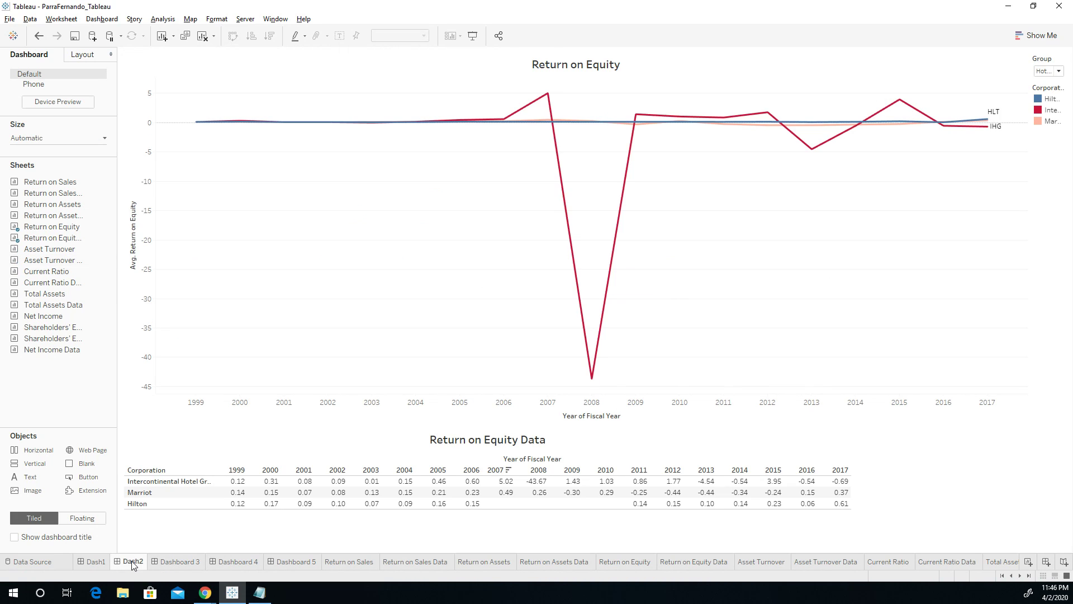
Put the Asset Turnover chart beside Return on Equity, with Asset Turnover Data below, and enlarge Return on Equity Data
{"action": "left_click_drag", "start_coordinate": [46, 250], "coordinate": [736, 230]}
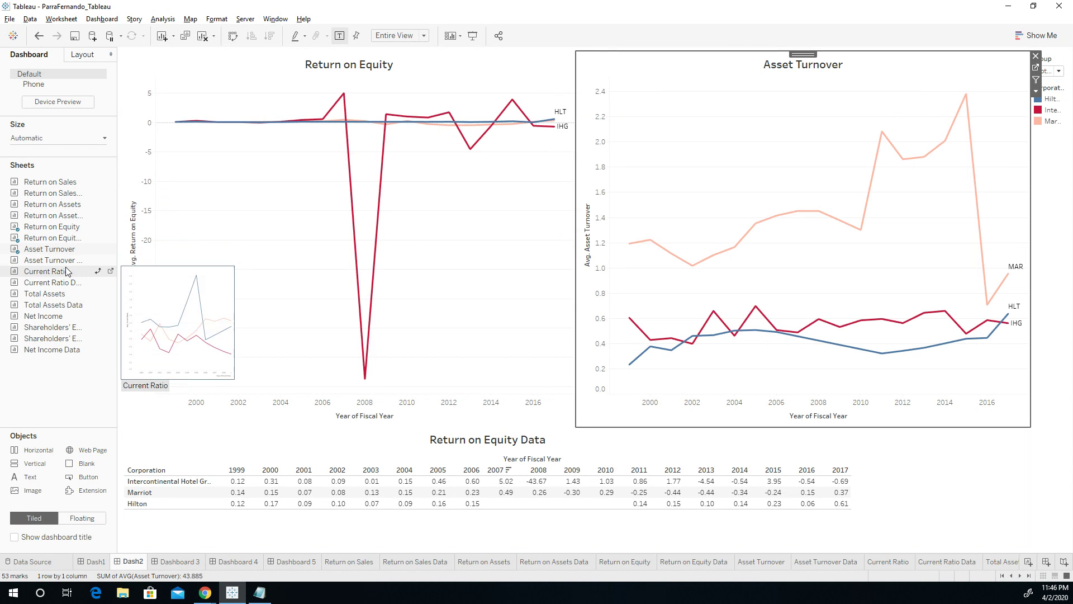
{"action": "left_click_drag", "start_coordinate": [66, 262], "coordinate": [525, 509]}
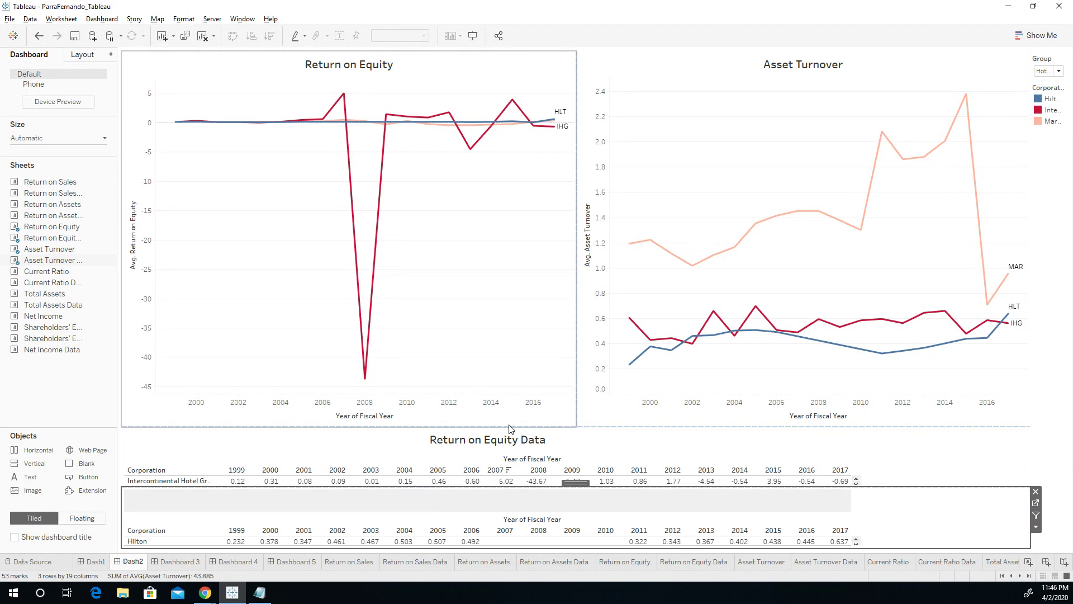
{"action": "left_click", "coordinate": [576, 433]}
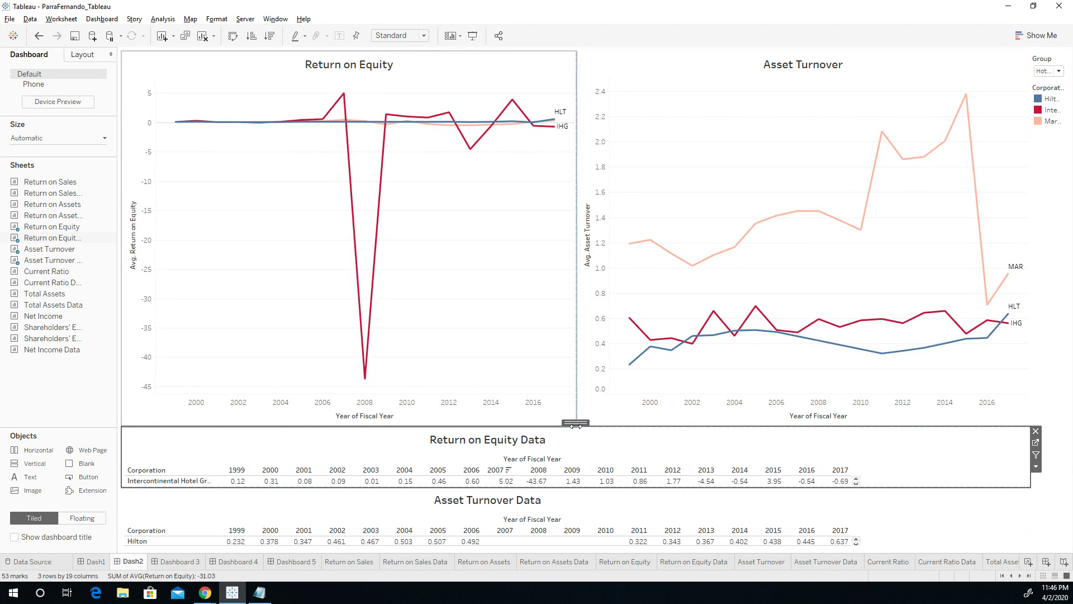
{"action": "left_click_drag", "start_coordinate": [576, 428], "coordinate": [575, 400]}
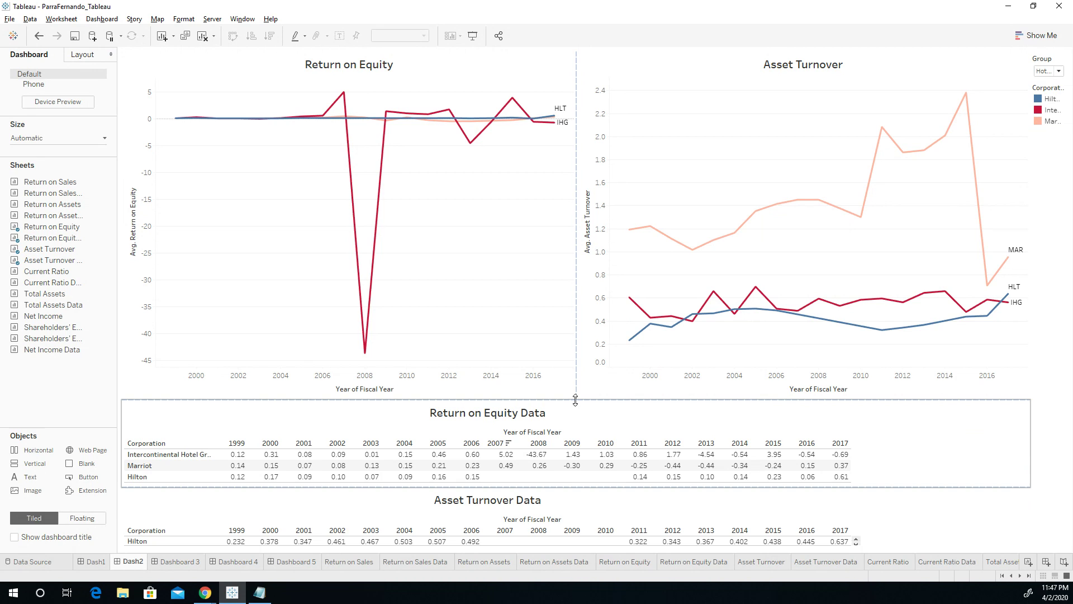
Shorten the charts so both Asset Turnover Data and Return on Equity Data show three rows
{"action": "left_click", "coordinate": [432, 221]}
{"action": "left_click", "coordinate": [752, 199]}
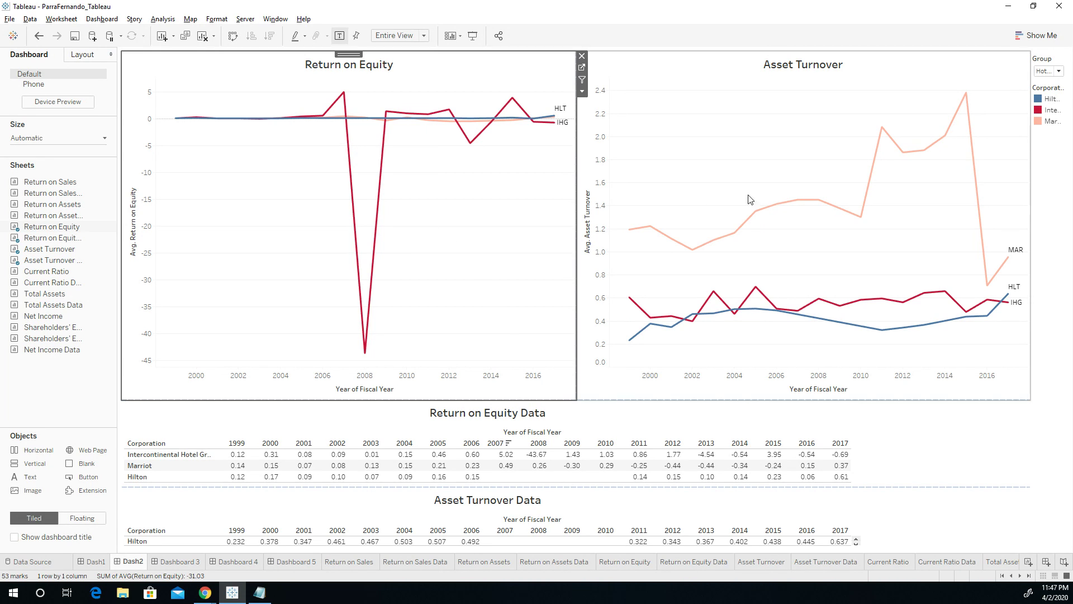
{"action": "left_click", "coordinate": [510, 303]}
{"action": "left_click_drag", "start_coordinate": [546, 488], "coordinate": [551, 464]}
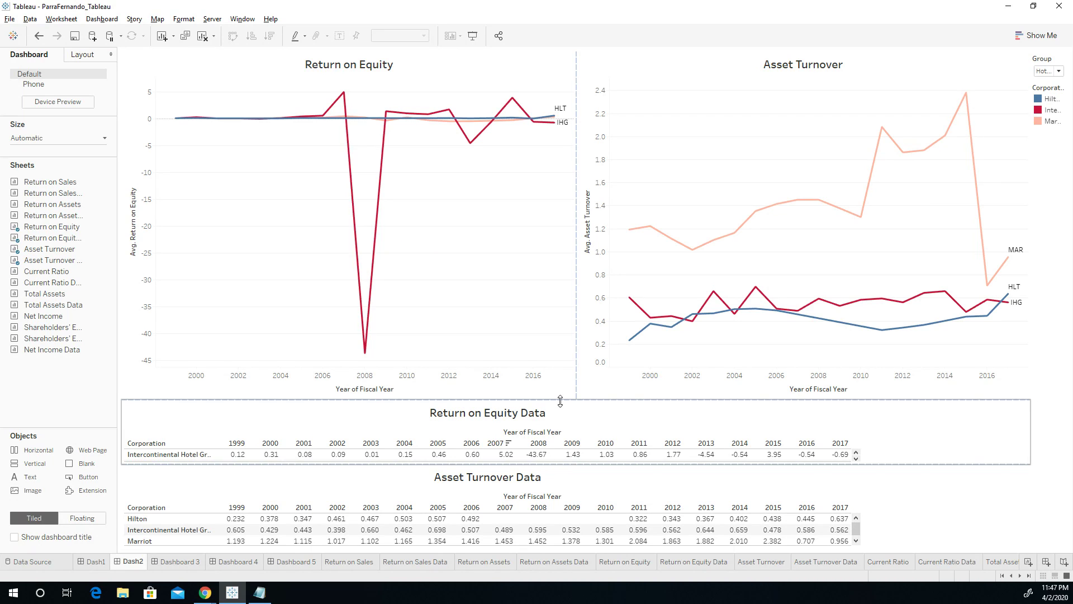
{"action": "left_click_drag", "start_coordinate": [559, 401], "coordinate": [565, 376]}
{"action": "left_click", "coordinate": [679, 263]}
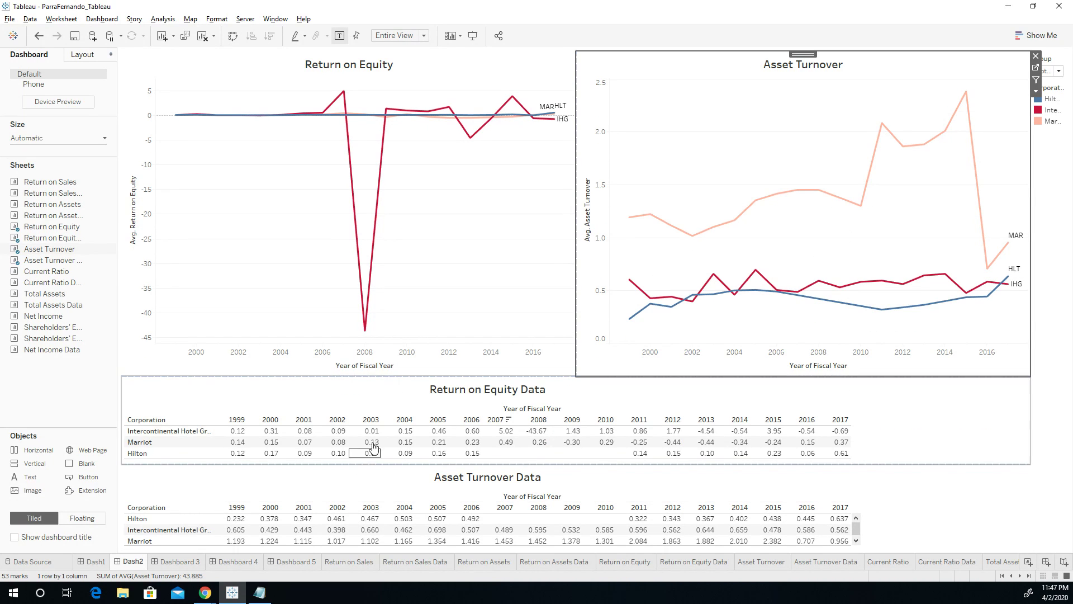
Switch Dash1's size from Fixed size to Automatic
{"action": "left_click", "coordinate": [95, 562]}
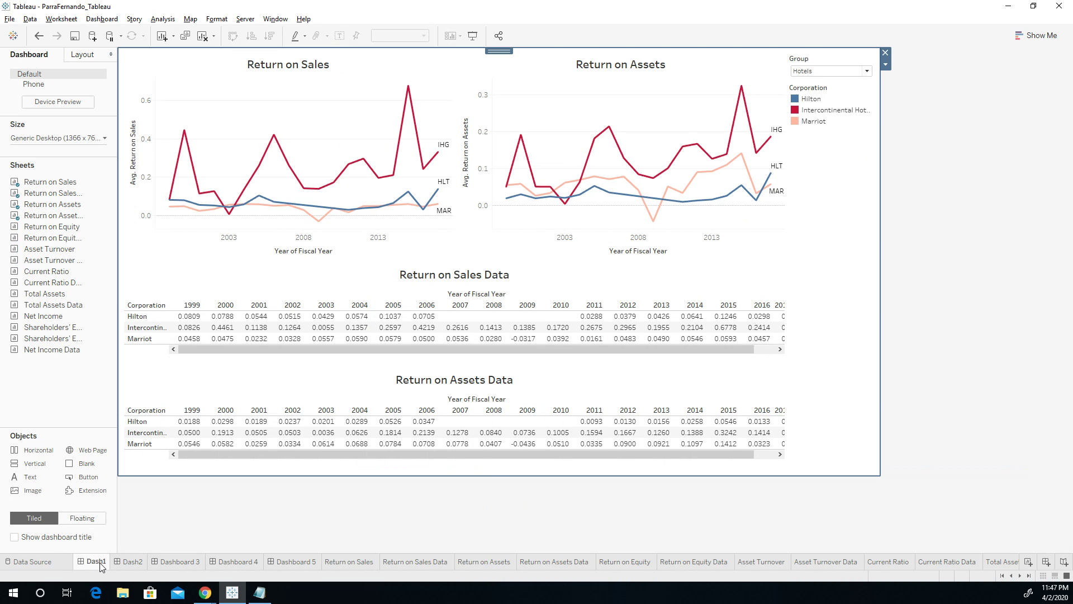
{"action": "left_click", "coordinate": [44, 136]}
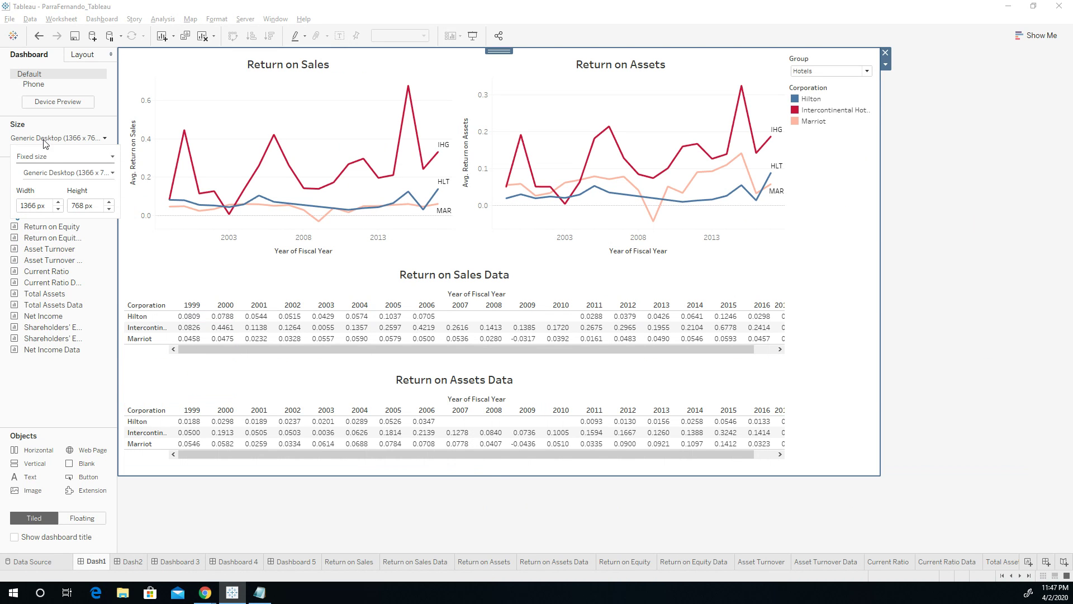
{"action": "left_click", "coordinate": [46, 158]}
{"action": "left_click", "coordinate": [34, 177]}
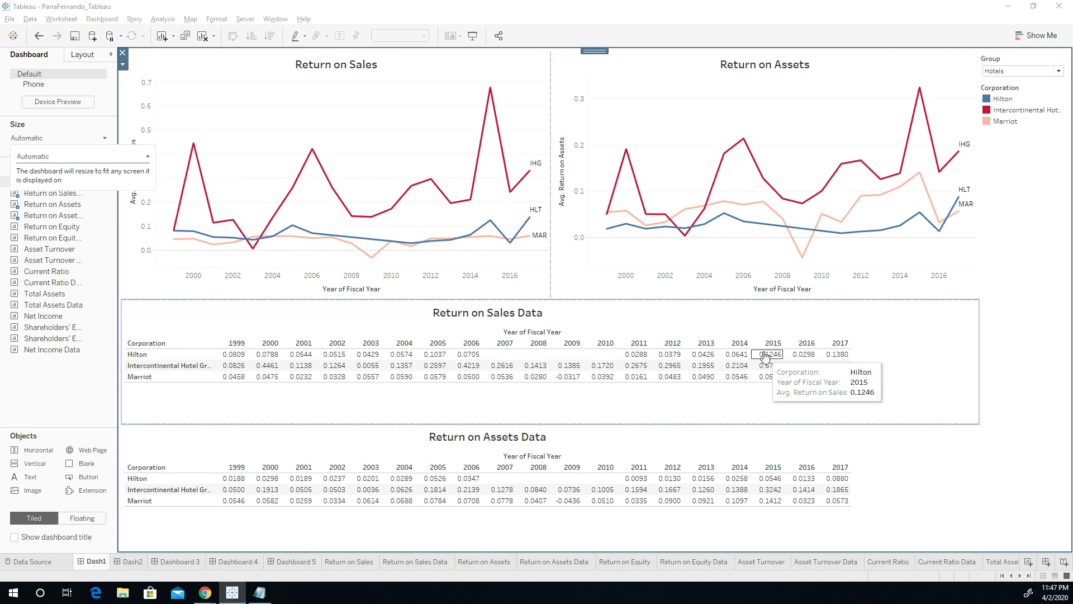
Drag the chart/table dividers down so the Return on Sales and Return on Assets charts grow taller
{"action": "left_click_drag", "start_coordinate": [571, 298], "coordinate": [572, 335]}
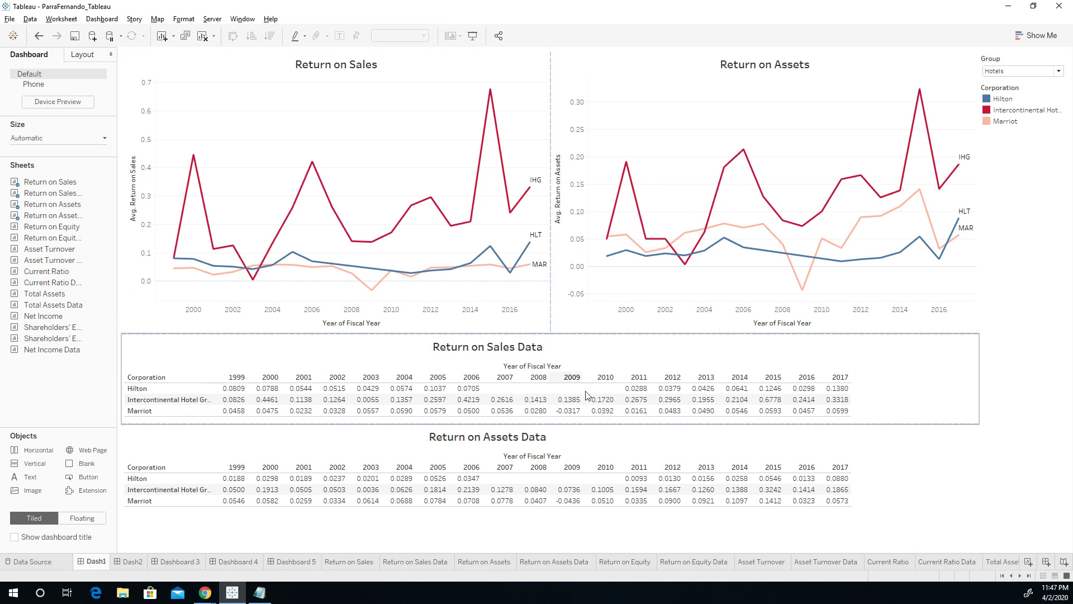
{"action": "left_click", "coordinate": [605, 467]}
{"action": "left_click_drag", "start_coordinate": [591, 424], "coordinate": [587, 443]}
{"action": "left_click", "coordinate": [585, 422]}
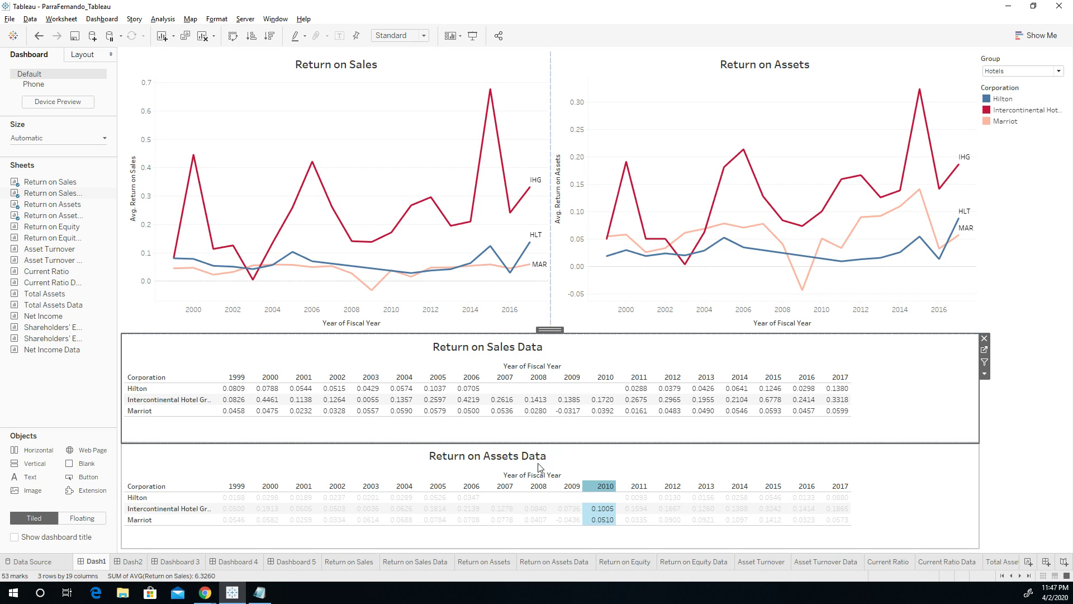
{"action": "left_click_drag", "start_coordinate": [565, 332], "coordinate": [565, 350]}
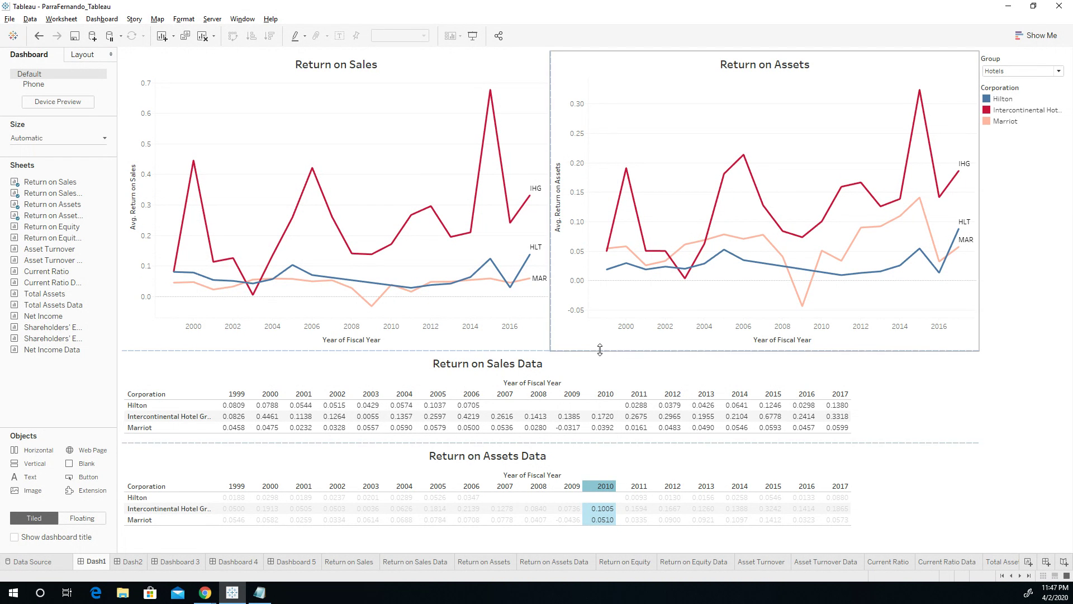
{"action": "left_click", "coordinate": [483, 473]}
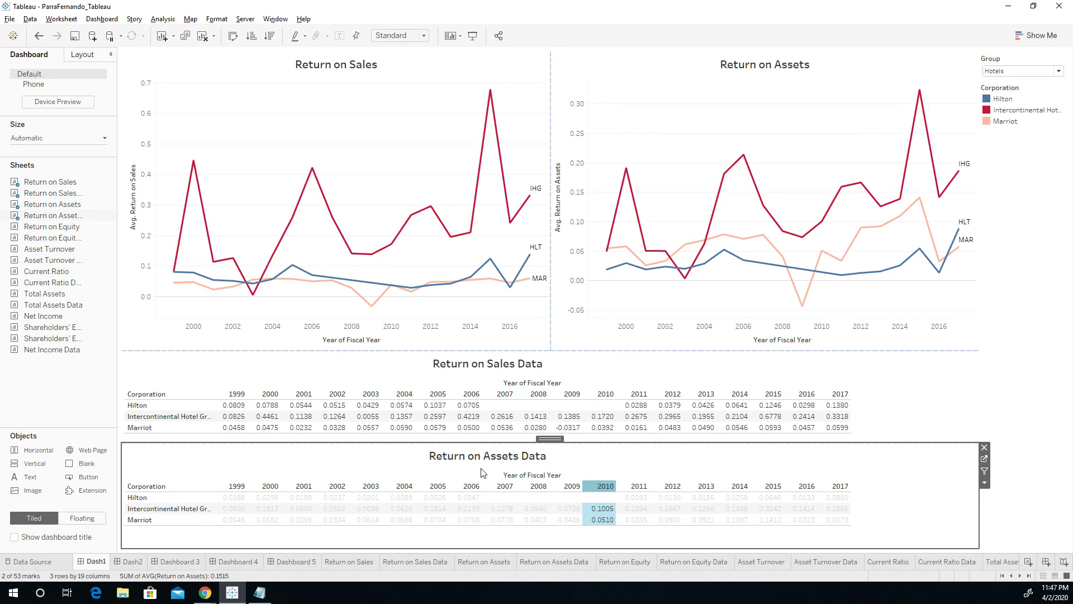
{"action": "left_click", "coordinate": [706, 394]}
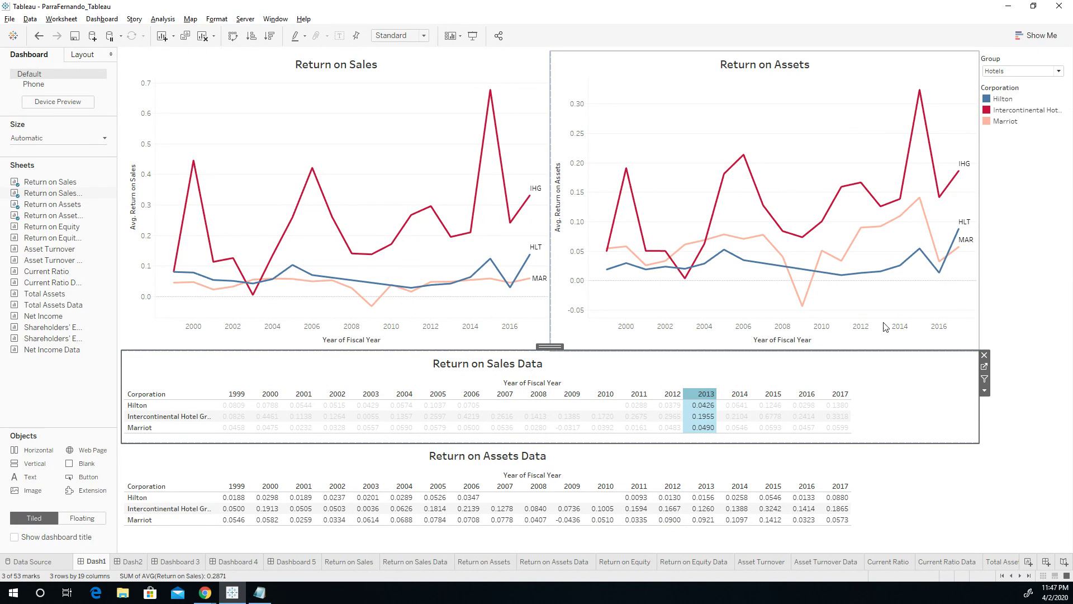
{"action": "left_click", "coordinate": [999, 297]}
{"action": "left_click", "coordinate": [600, 386]}
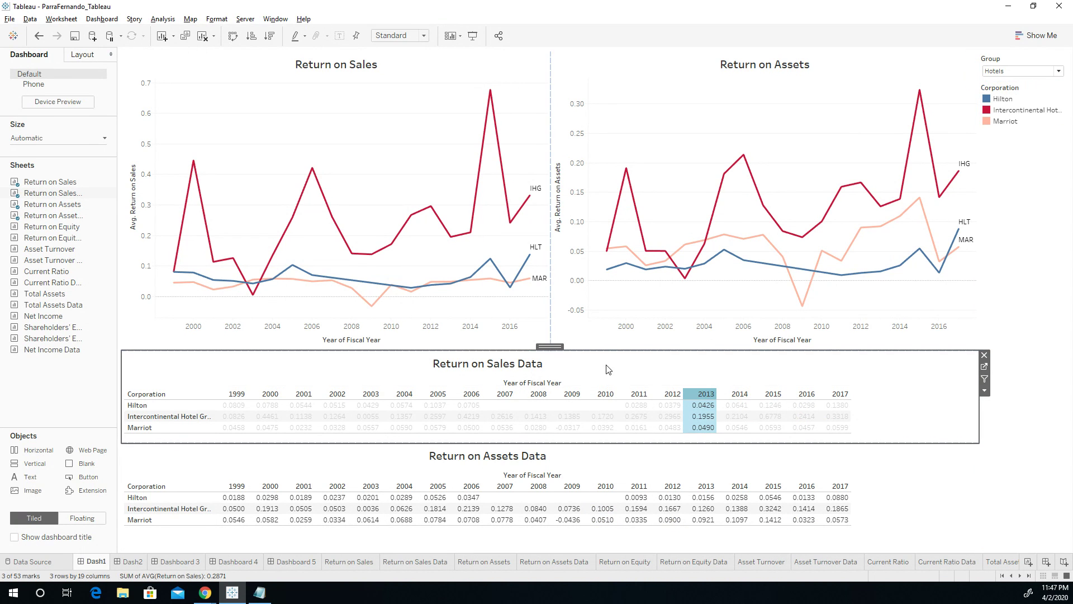
{"action": "left_click", "coordinate": [617, 81]}
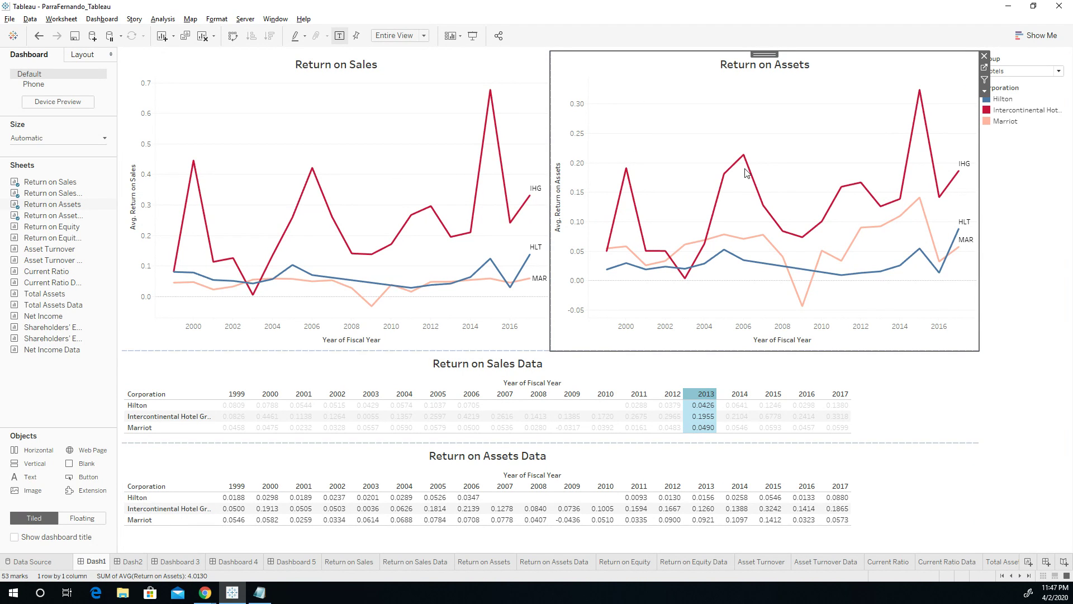
Rename the Asset Turnover-only Dashboard 3 to Dash3, then delete it
{"action": "left_click", "coordinate": [134, 562]}
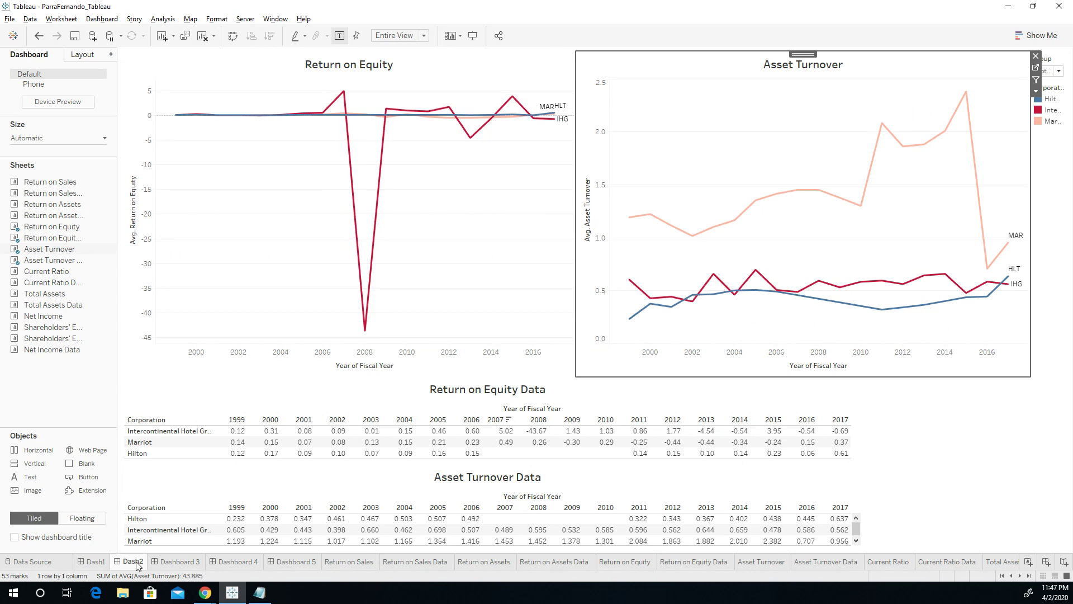
{"action": "left_click", "coordinate": [175, 562]}
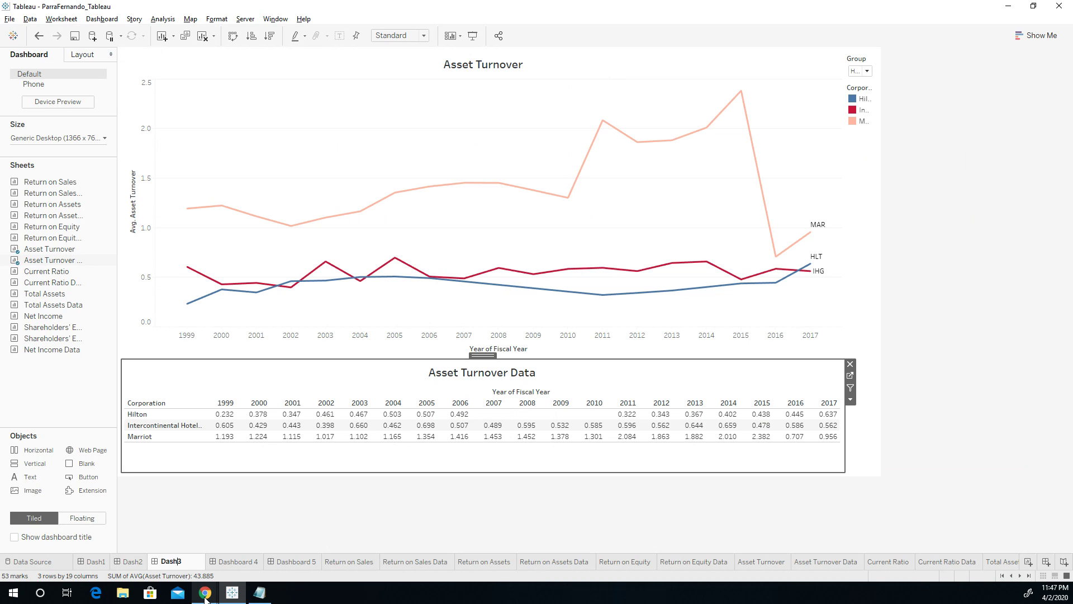
{"action": "key", "text": "Return"}
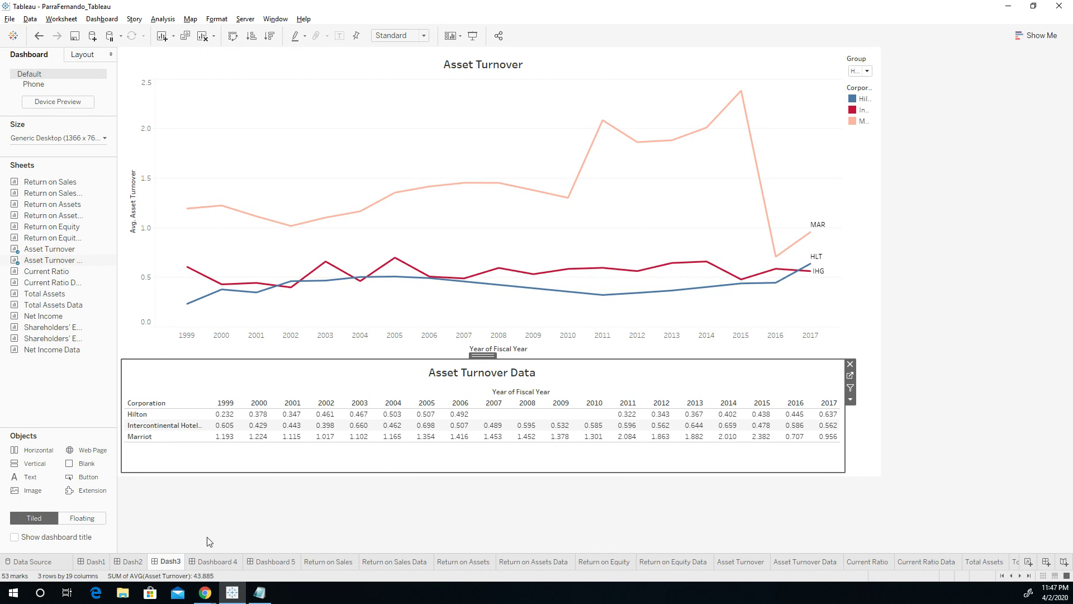
{"action": "right_click", "coordinate": [170, 566]}
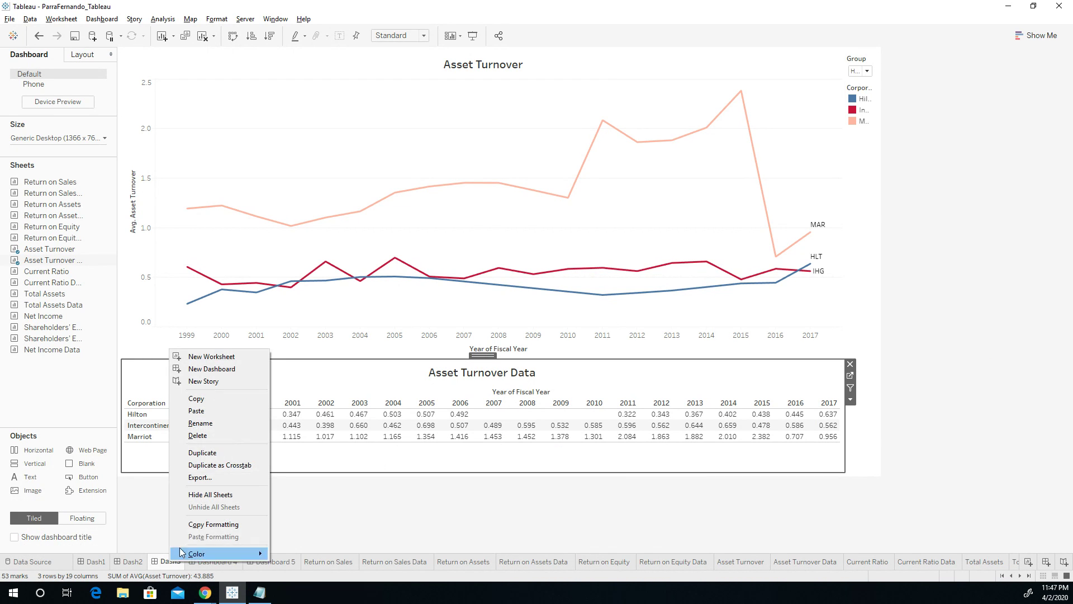
{"action": "left_click", "coordinate": [213, 435]}
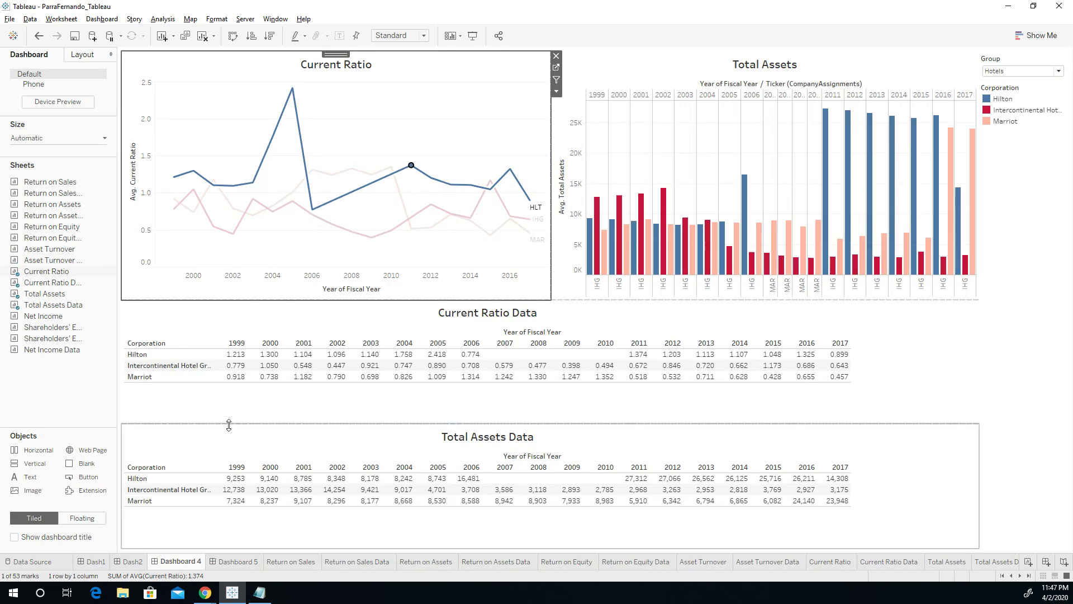
Rename Dashboard 4, the Current Ratio and Total Assets dashboard, to Dash3
{"action": "double_click", "coordinate": [193, 566]}
{"action": "left_click", "coordinate": [193, 566]}
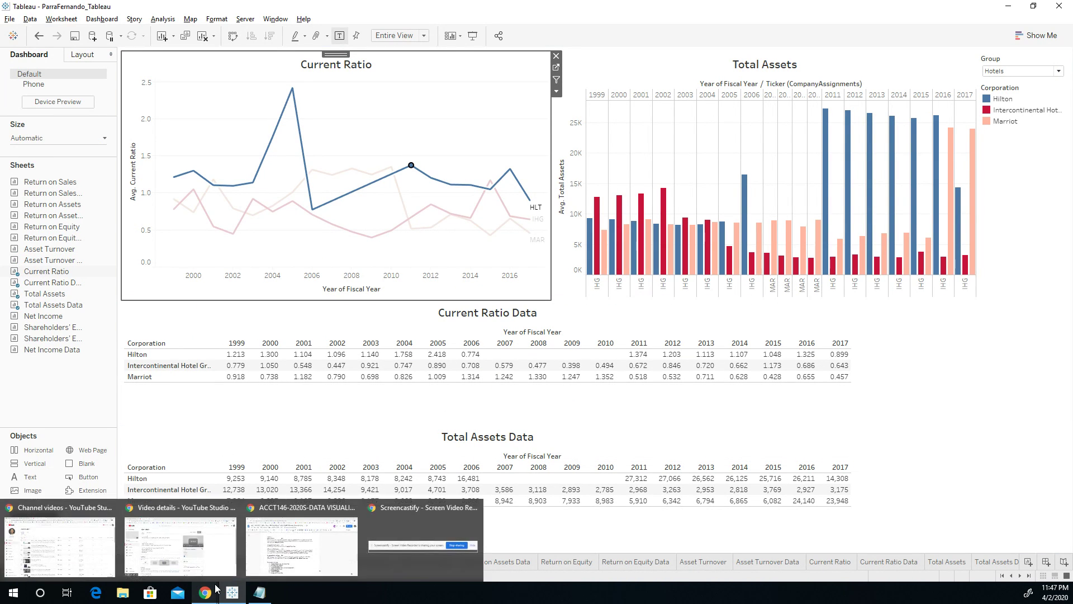
{"action": "key", "text": "BackSpace"}
{"action": "key", "text": "BackSpace"}
{"action": "key", "text": "BackSpace"}
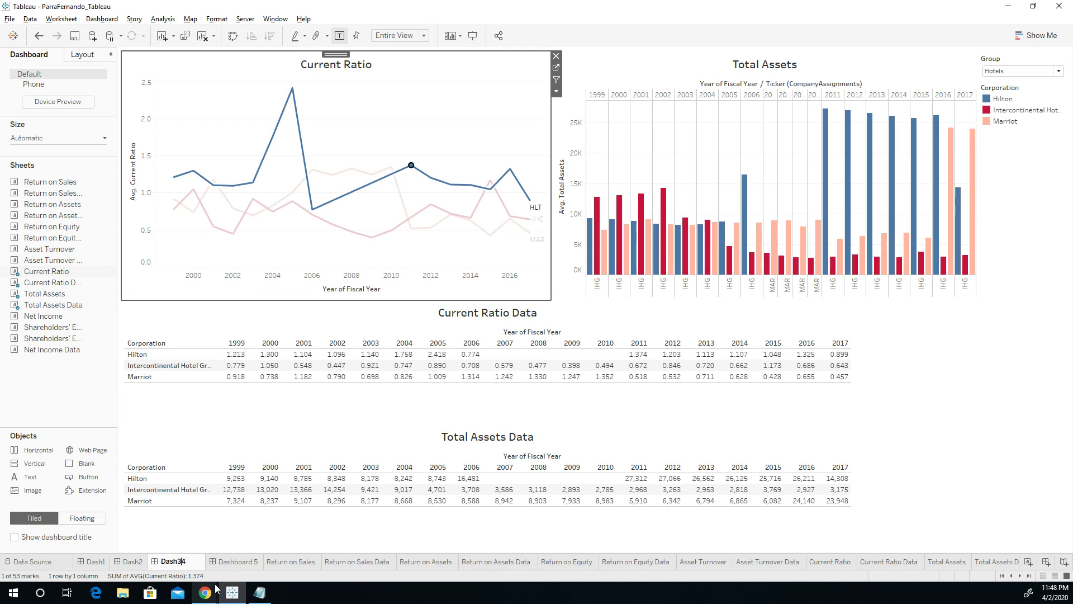
{"action": "key", "text": "Return"}
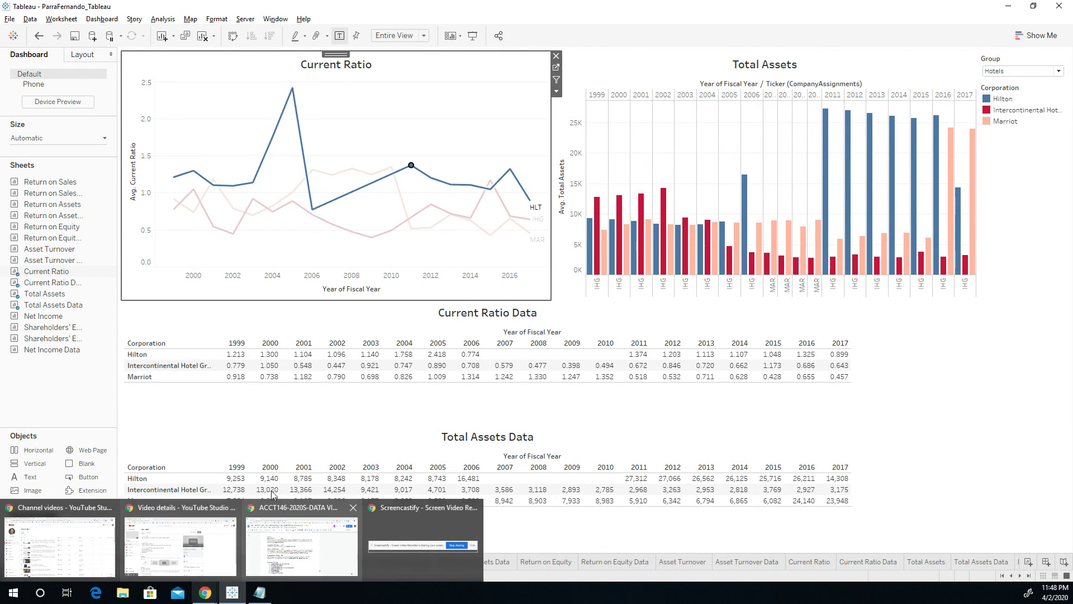
Name Dashboard 5 'Dash4' and return to the Dash1 dashboard
{"action": "left_click", "coordinate": [206, 563]}
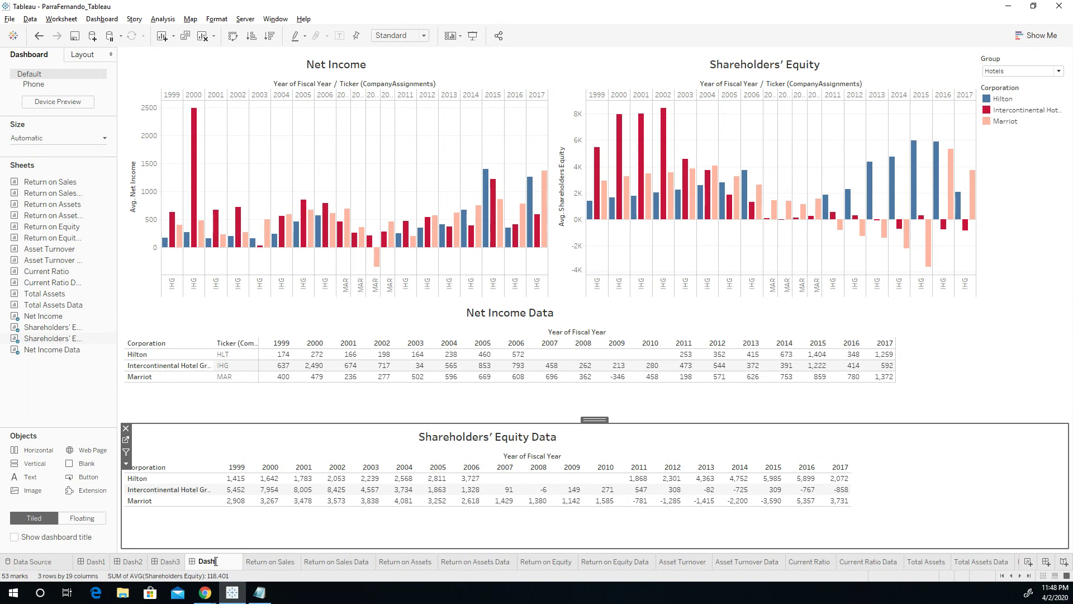
{"action": "type", "text": "Dash4"}
{"action": "key", "text": "Return"}
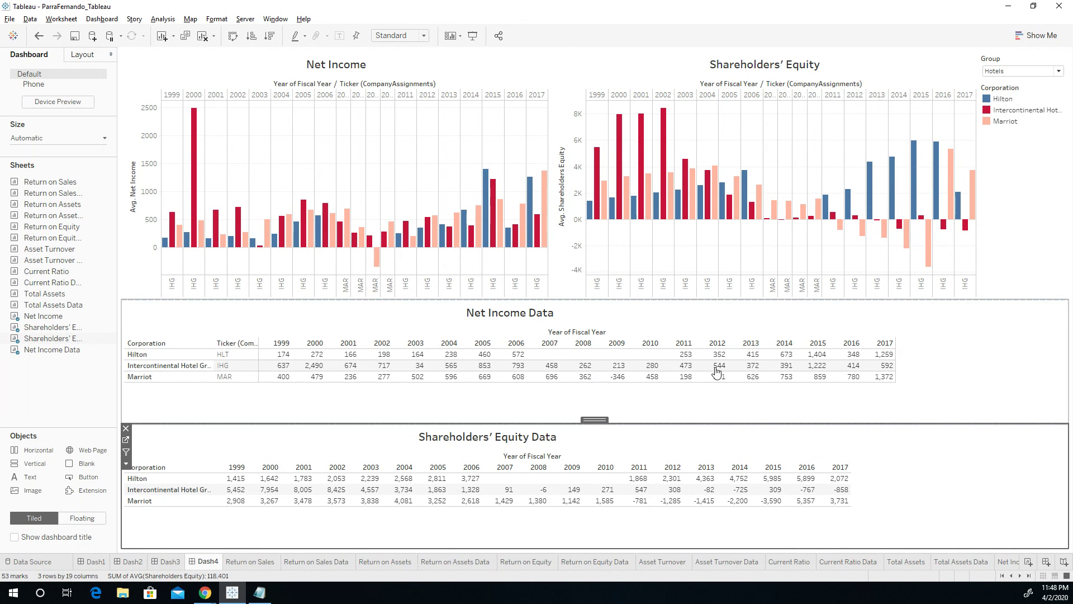
{"action": "left_click", "coordinate": [1020, 235]}
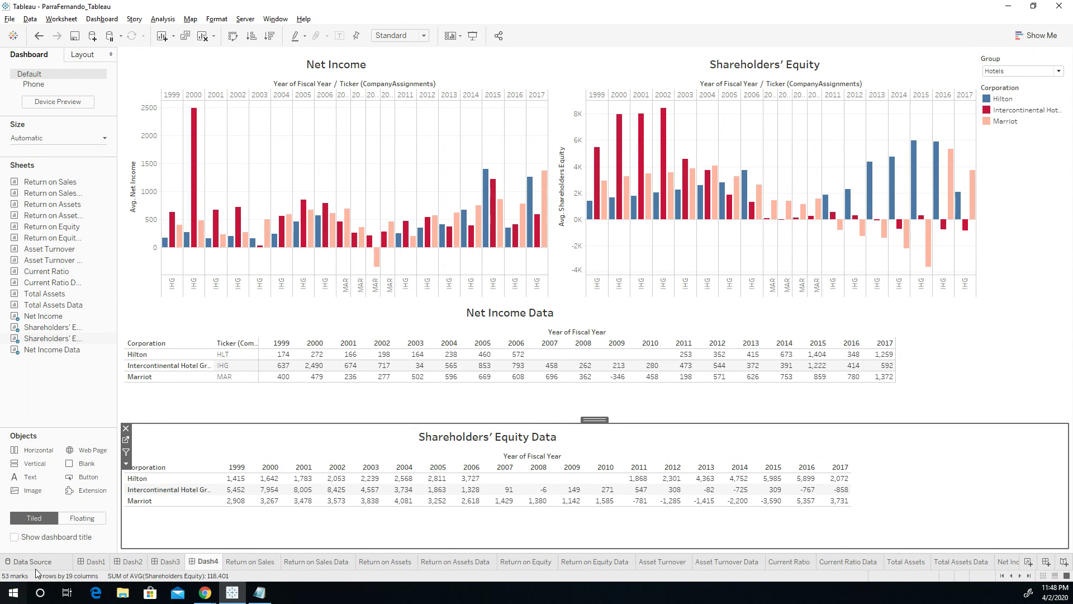
{"action": "left_click", "coordinate": [93, 562]}
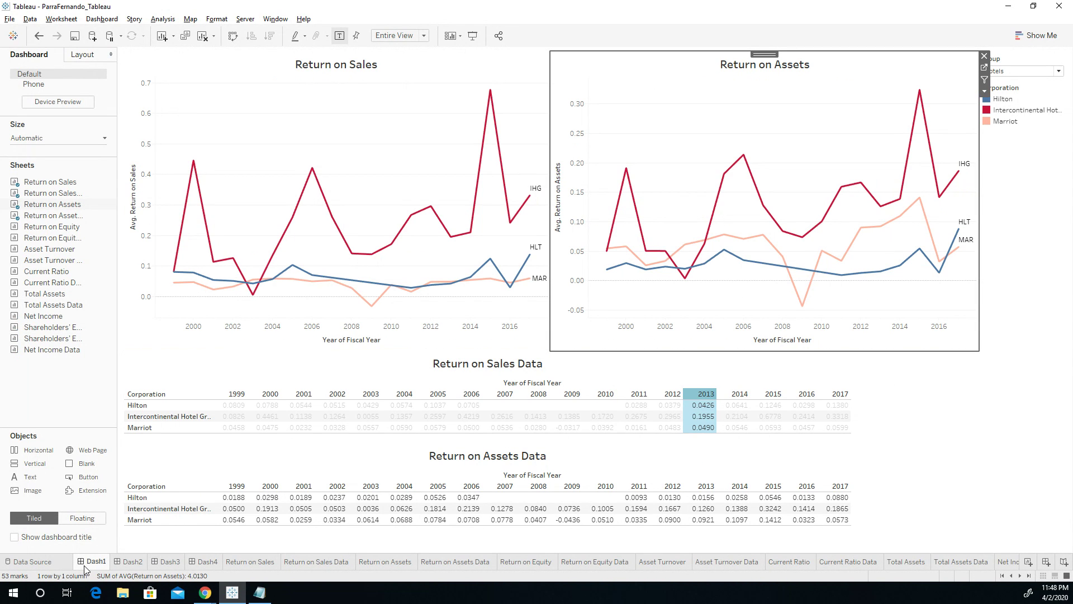
{"action": "mouse_move", "coordinate": [84, 566]}
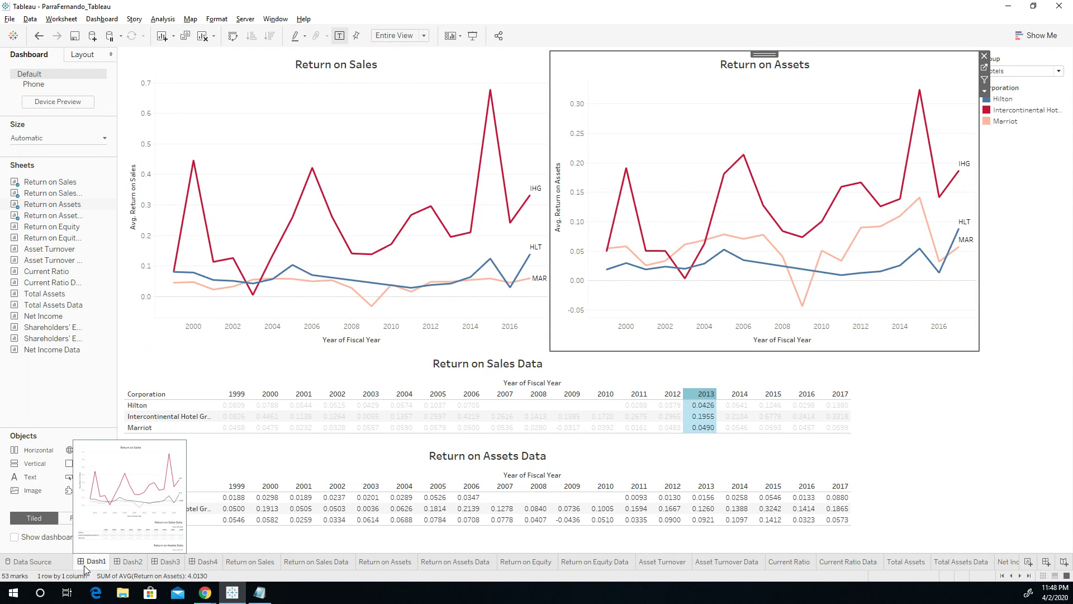